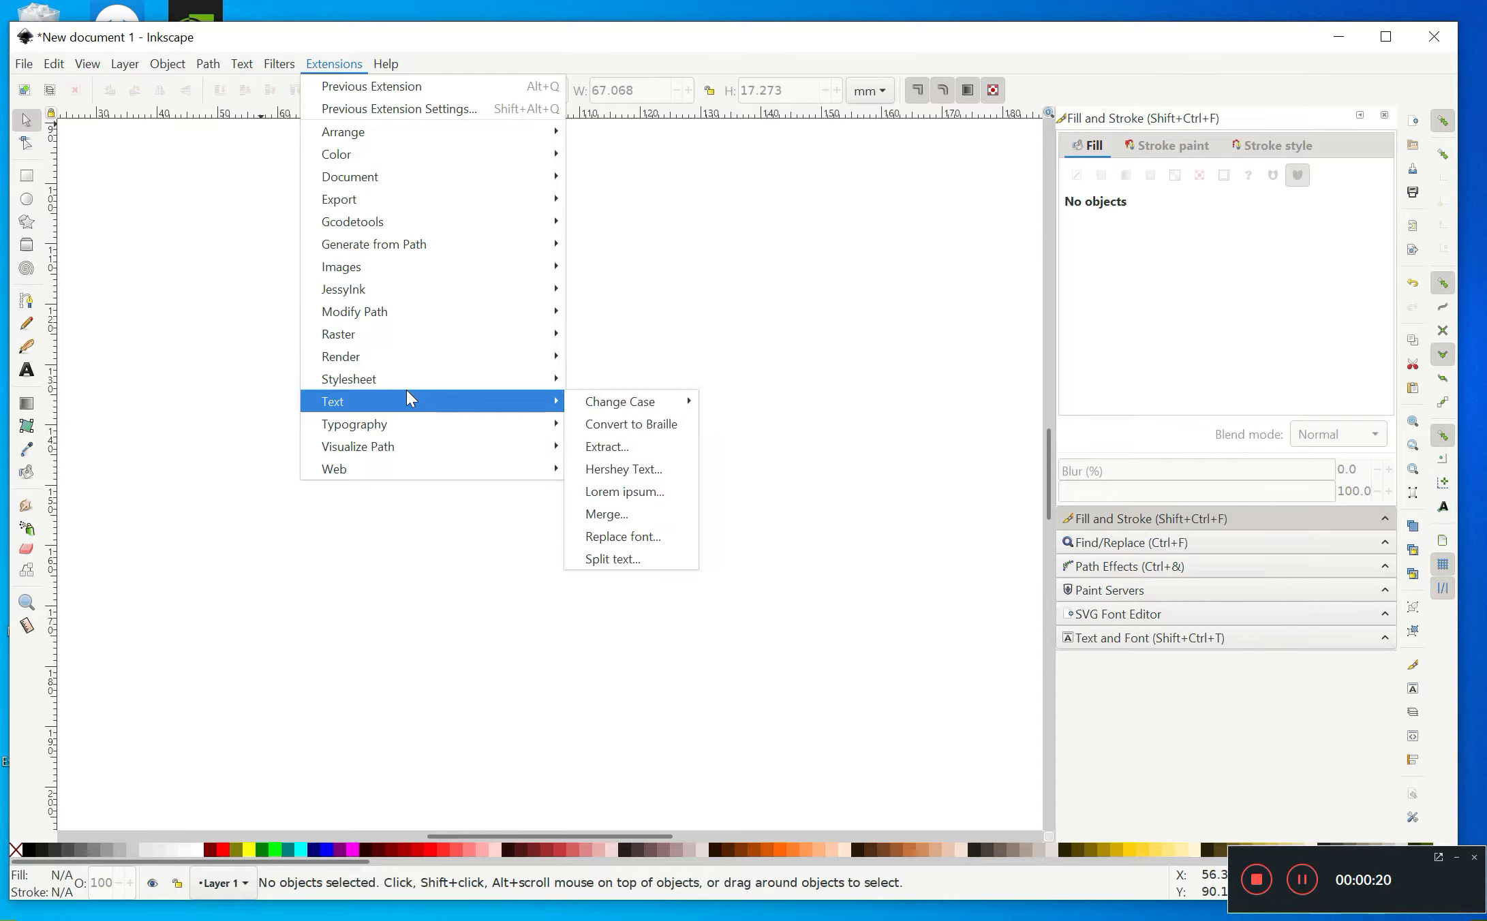
Step: Activate the Text tool for writing on the canvas
mouse_move(633, 404)
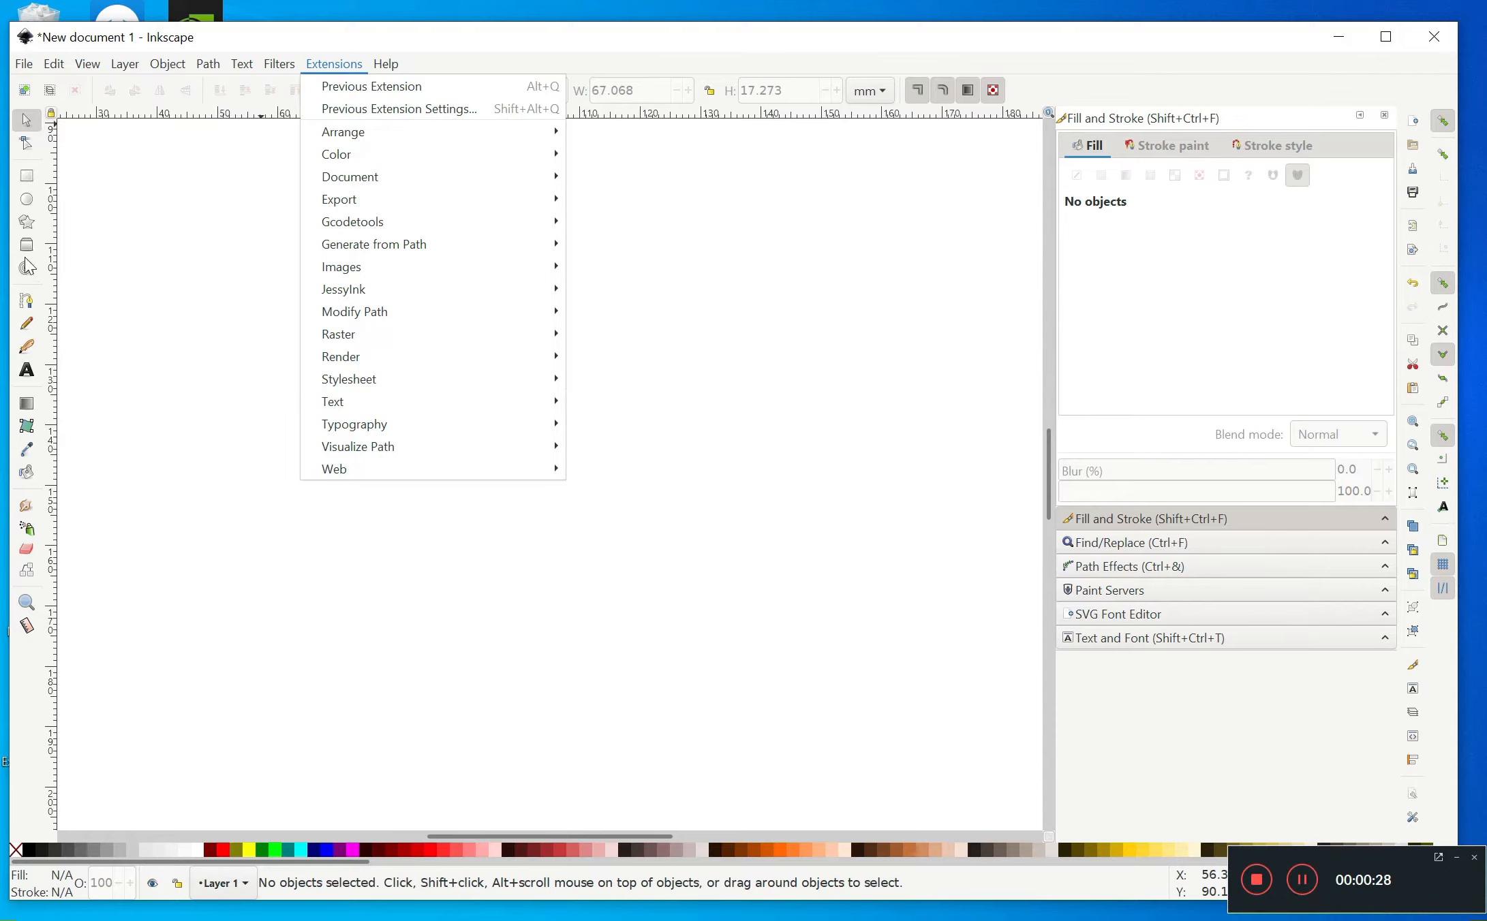
left_click(27, 376)
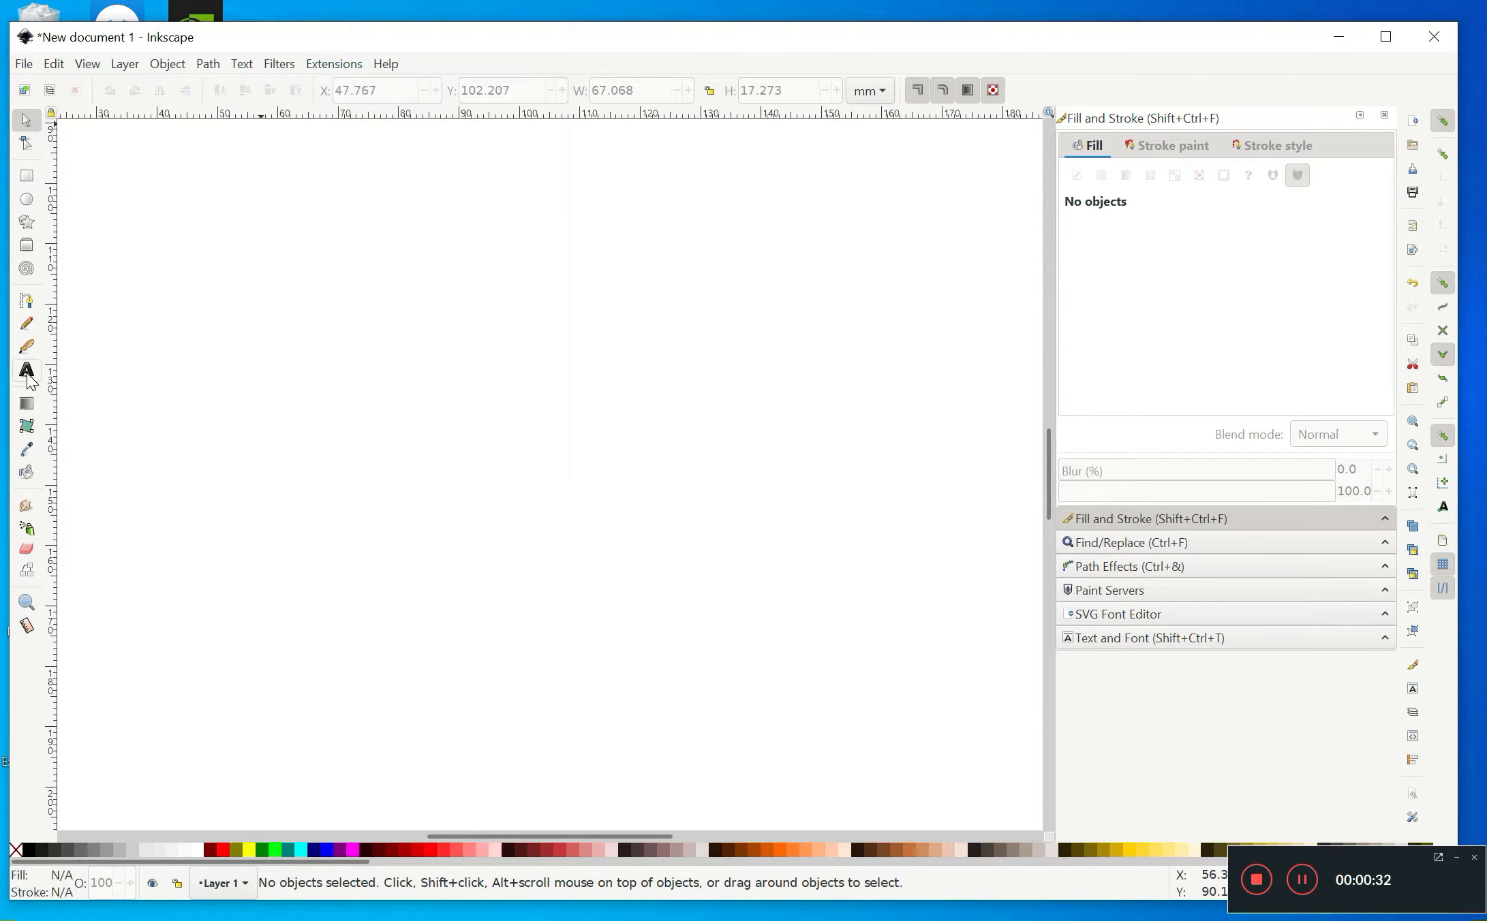
left_click(27, 372)
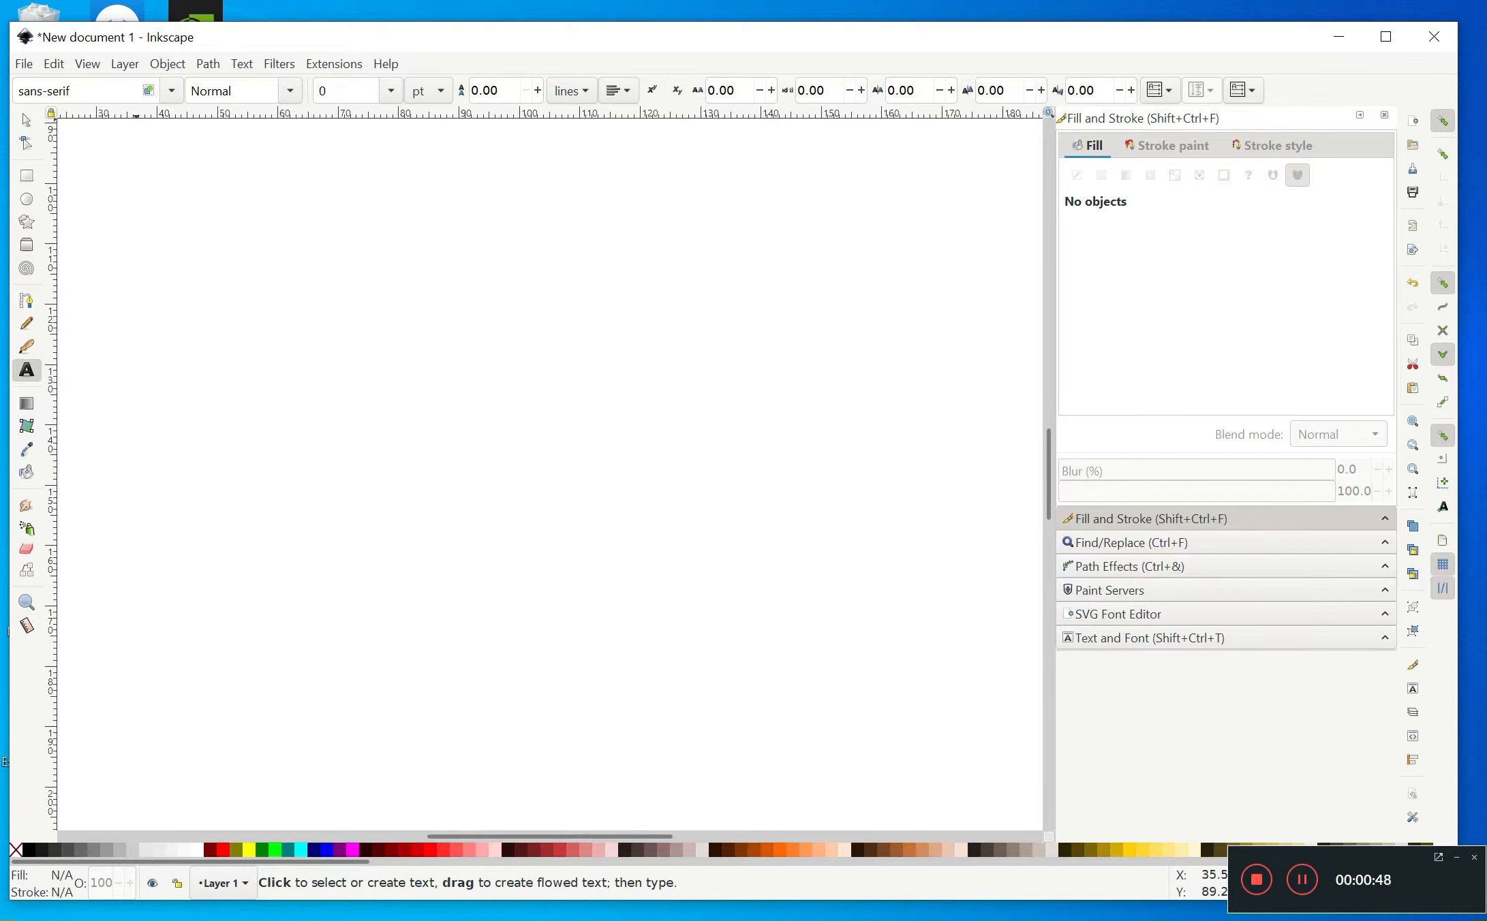
left_click(172, 91)
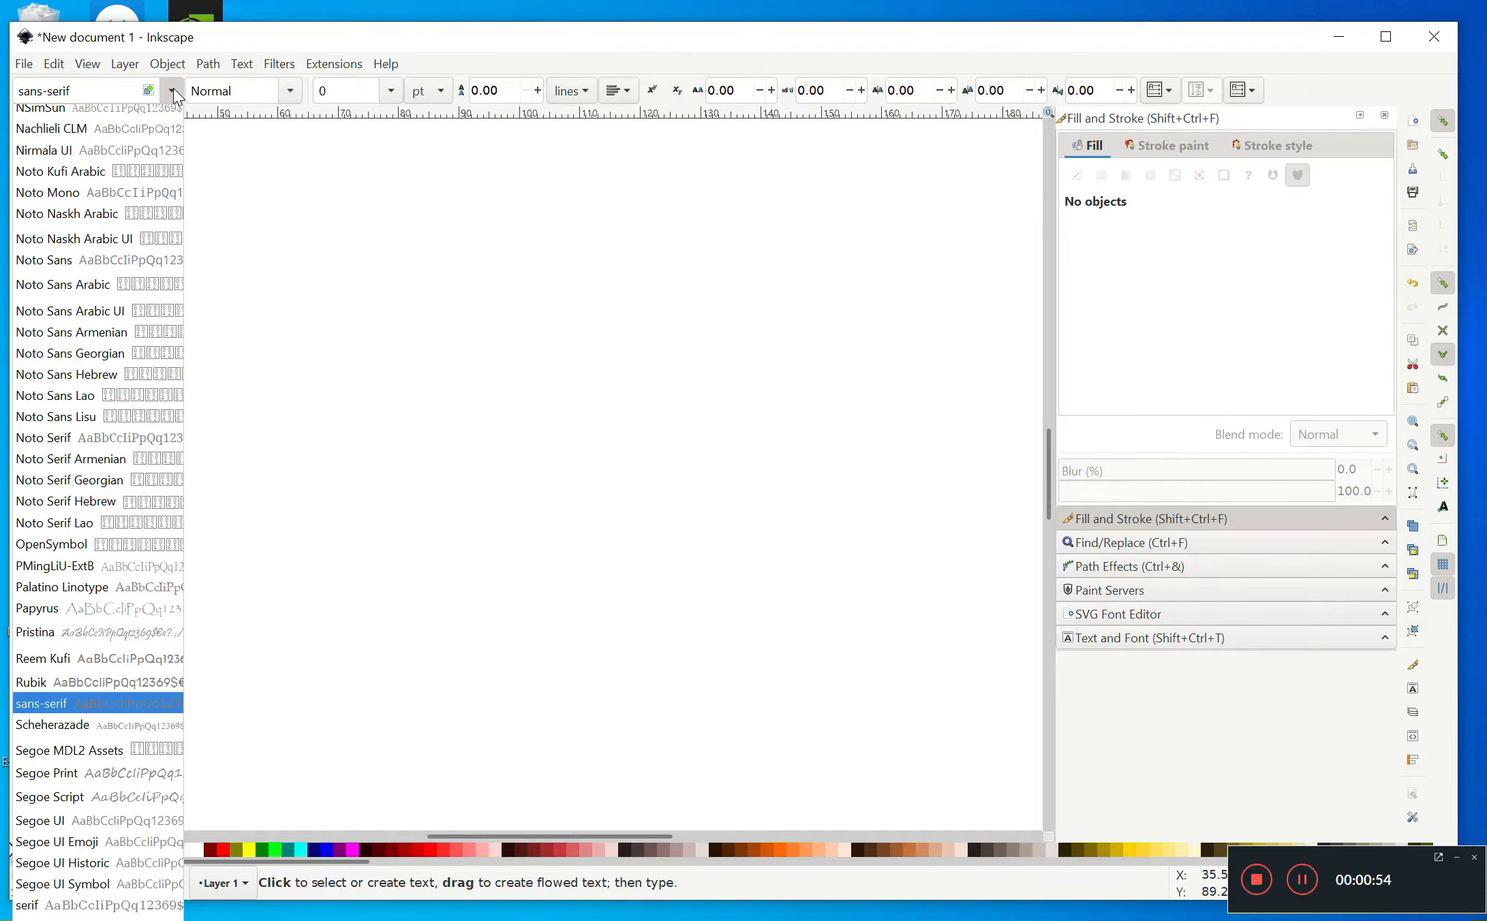
left_click(173, 91)
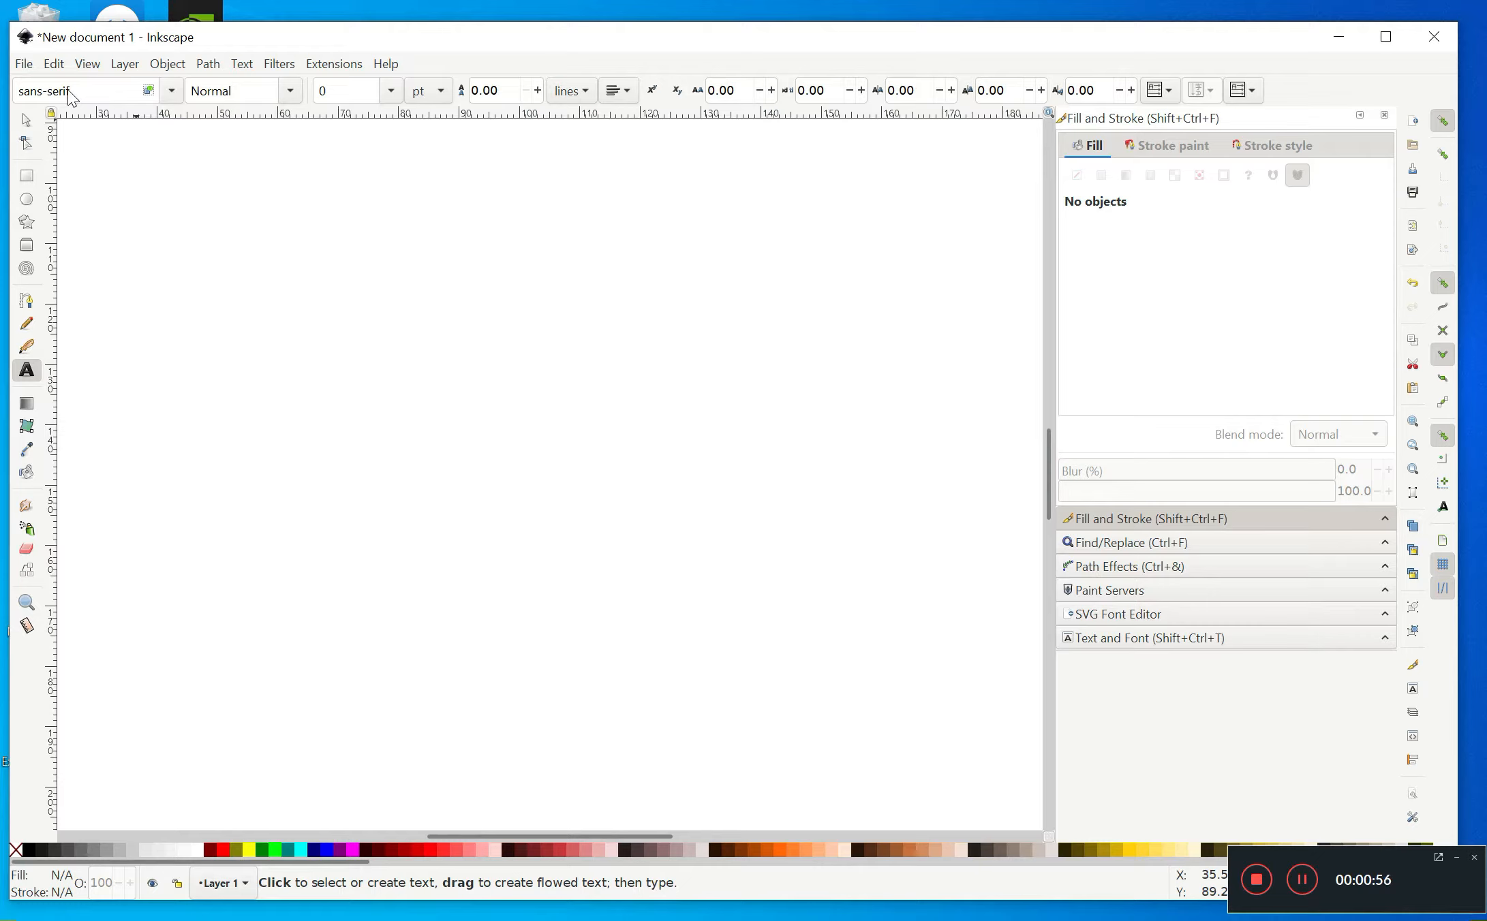
left_click(171, 91)
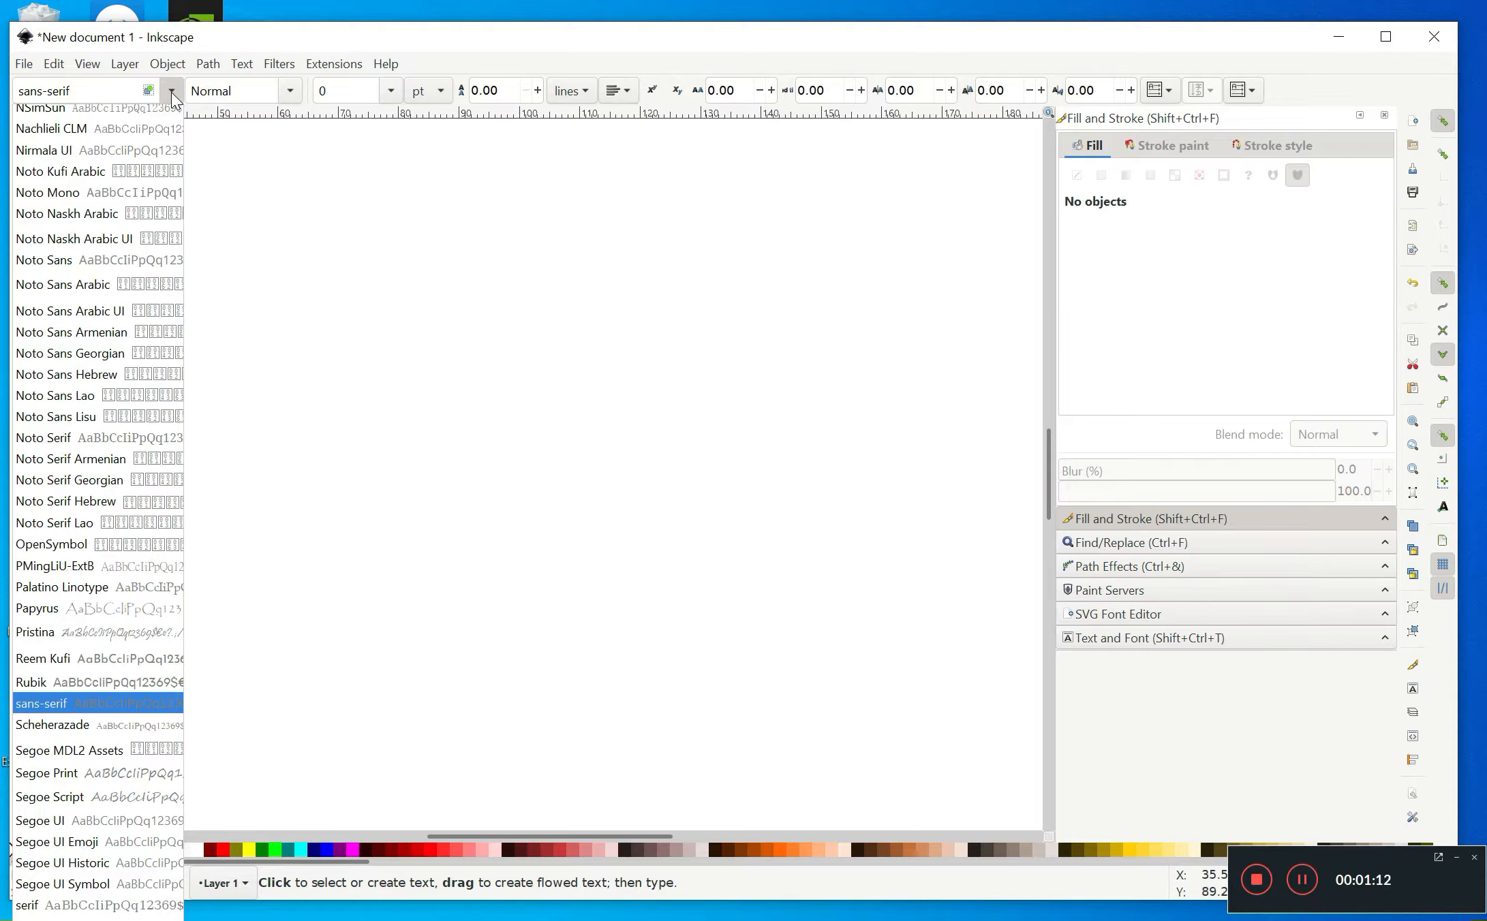
left_click(172, 100)
Step: Write a two-line text on the canvas reading "Happy Birthday" on the first line and "My Dear" on the second
left_click(217, 251)
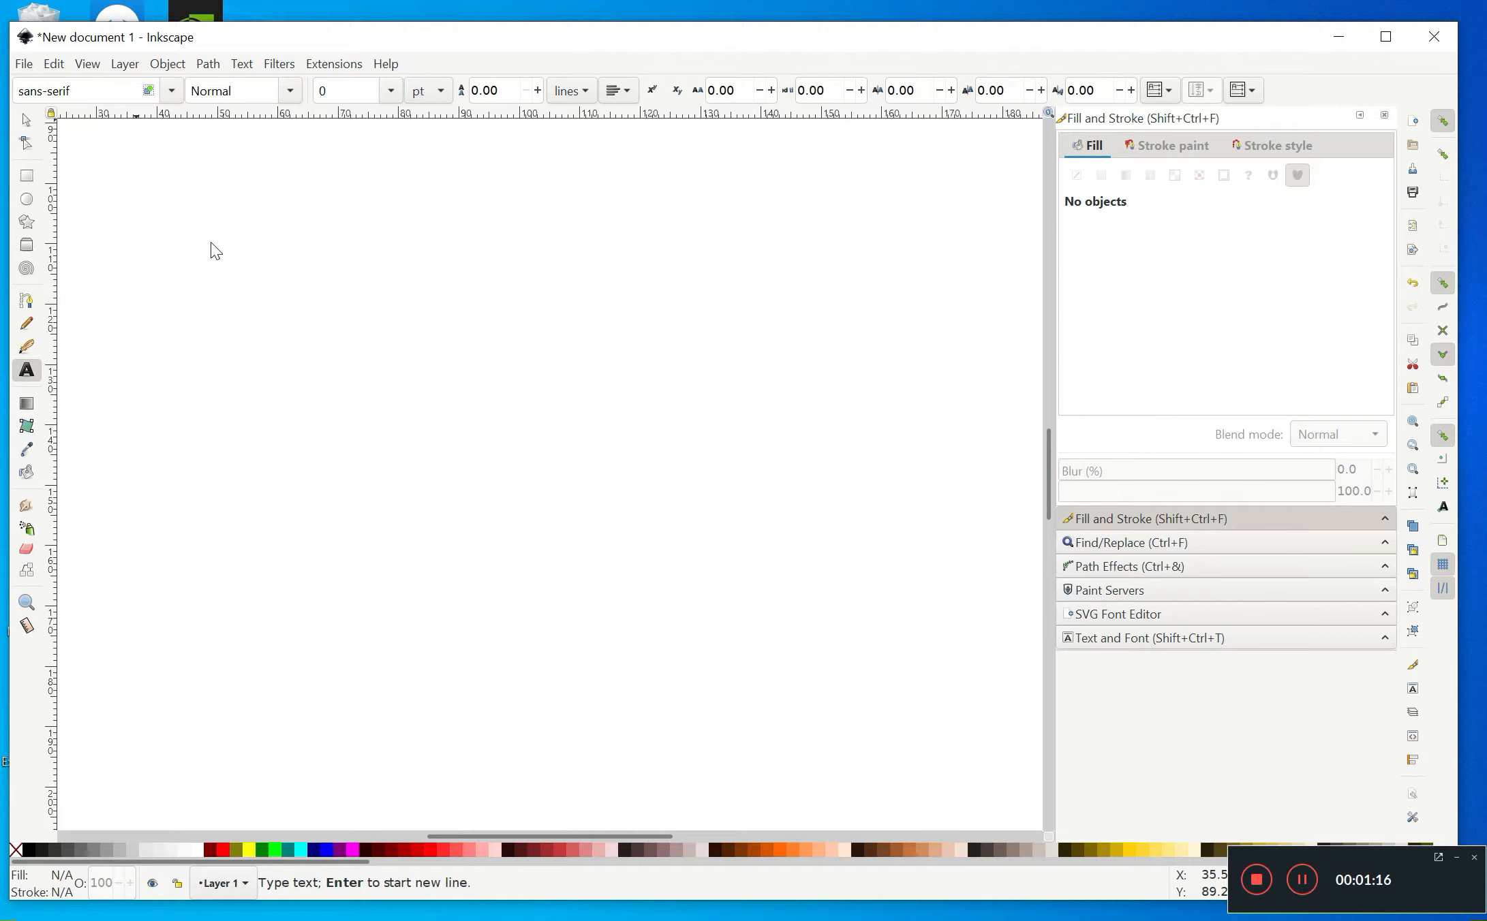
type("Ha")
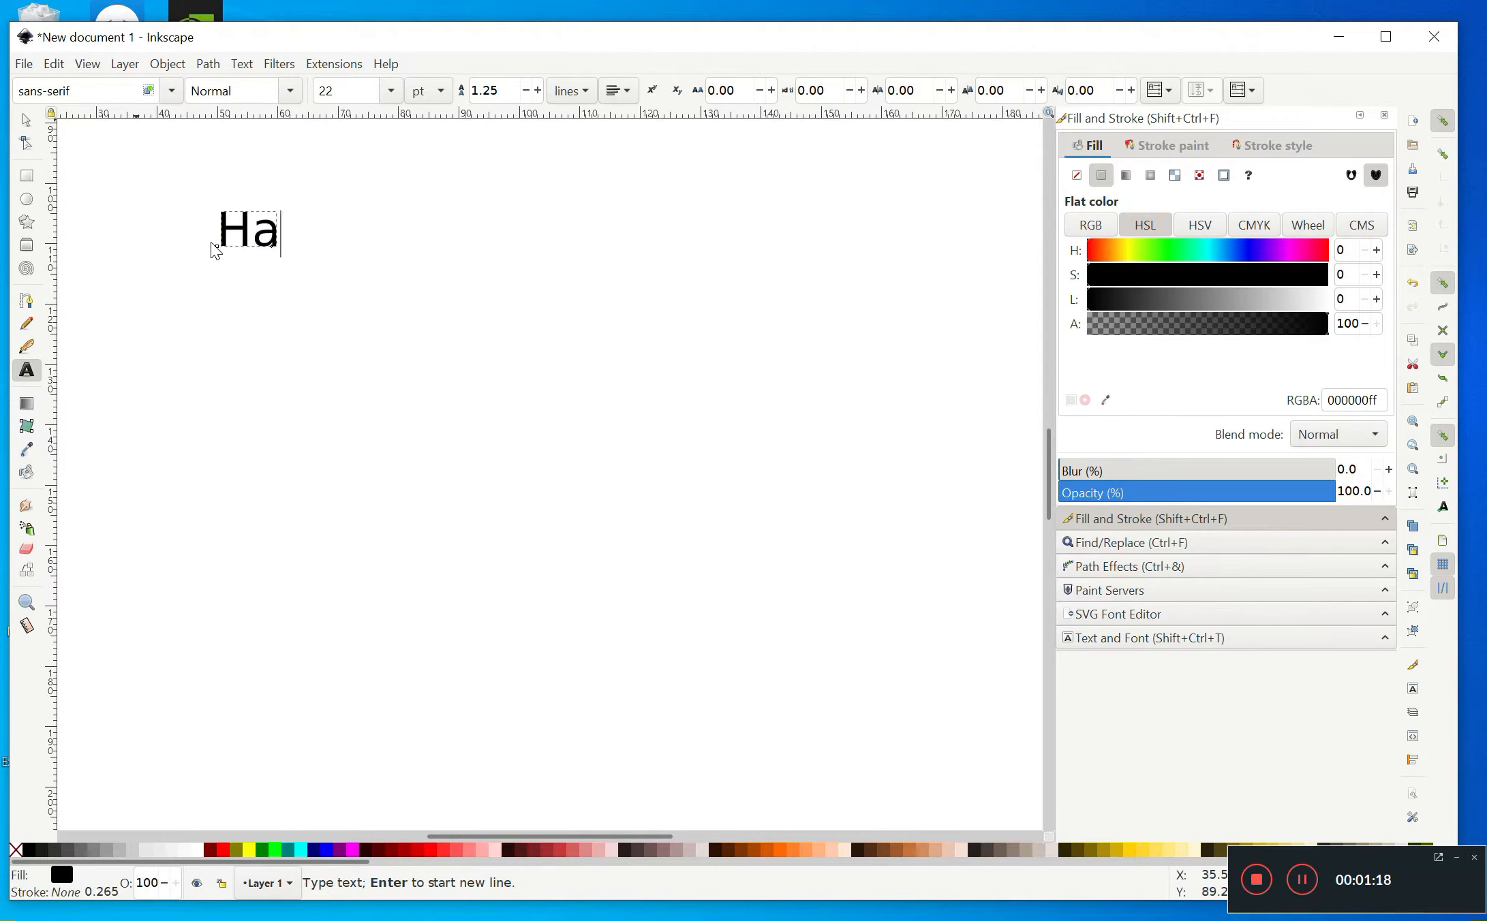
type("ppy B")
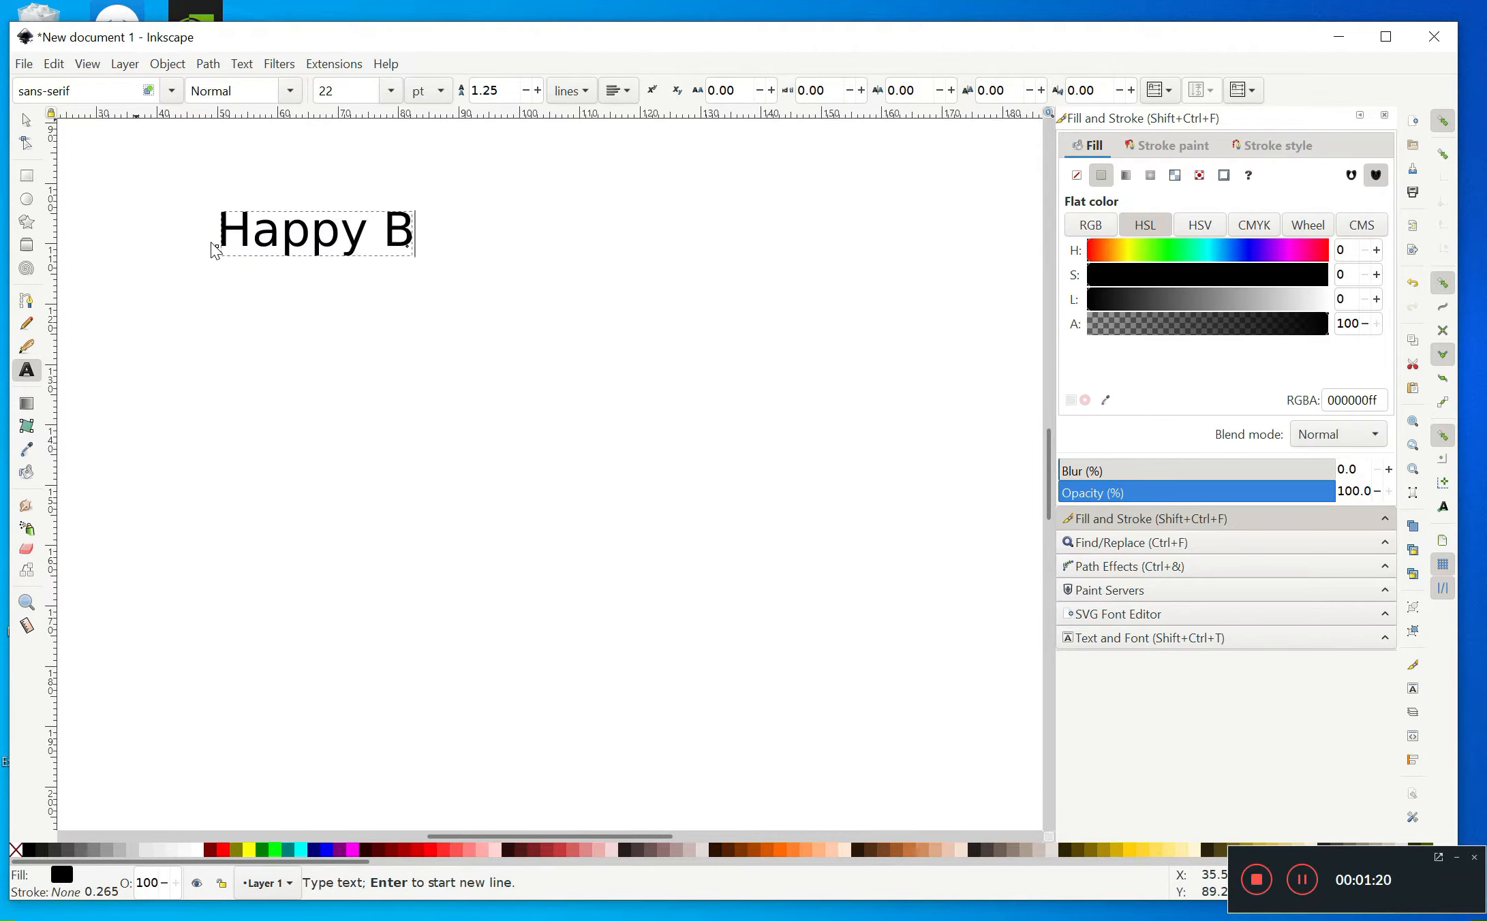
type("irthday")
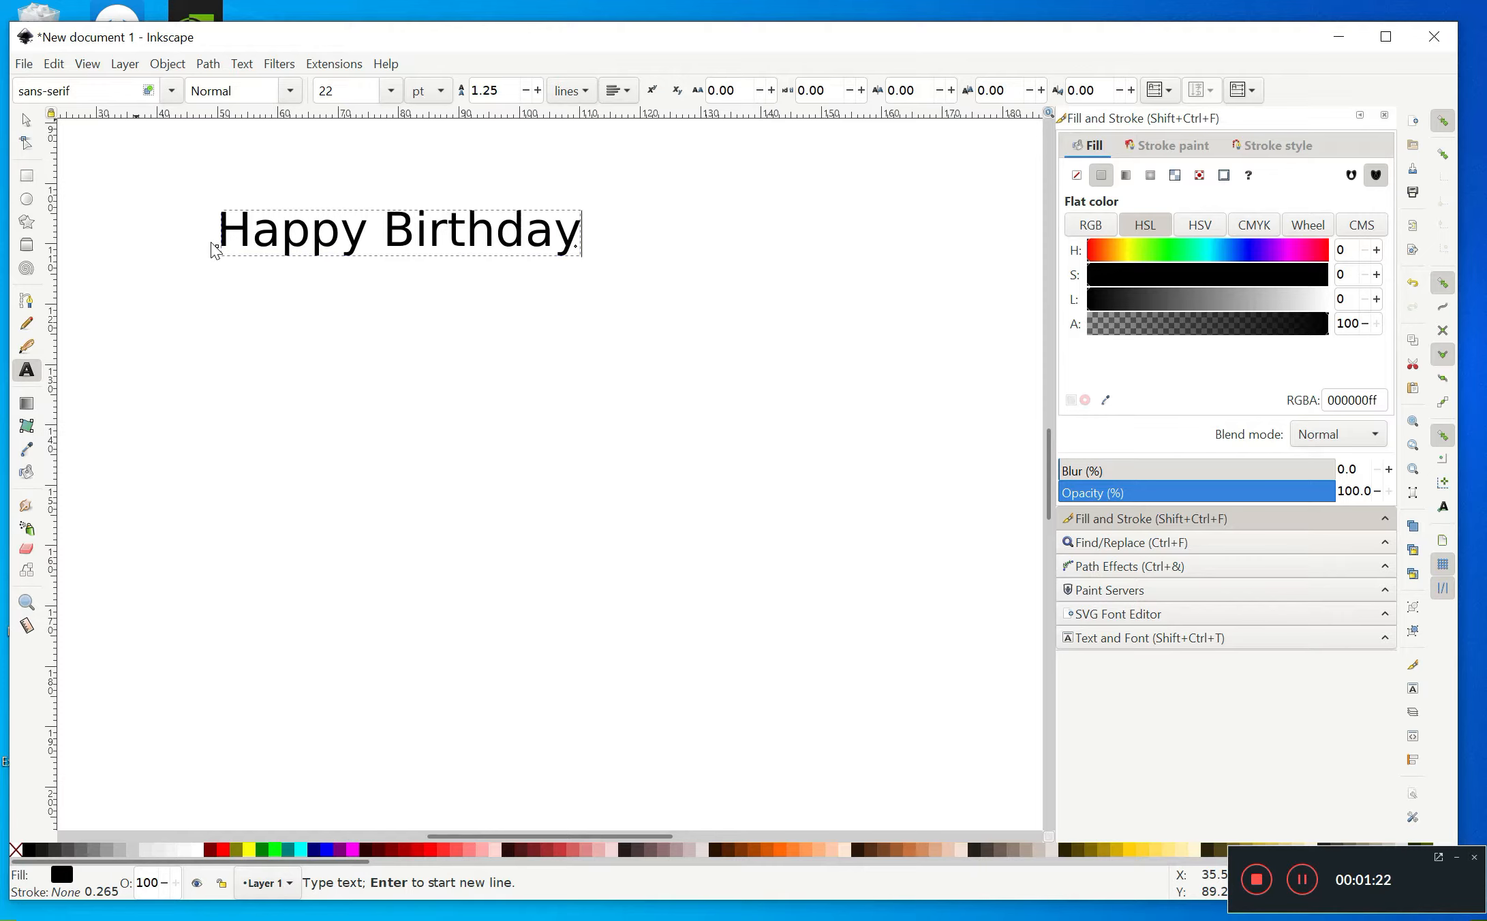
key("Return")
type("My Dear")
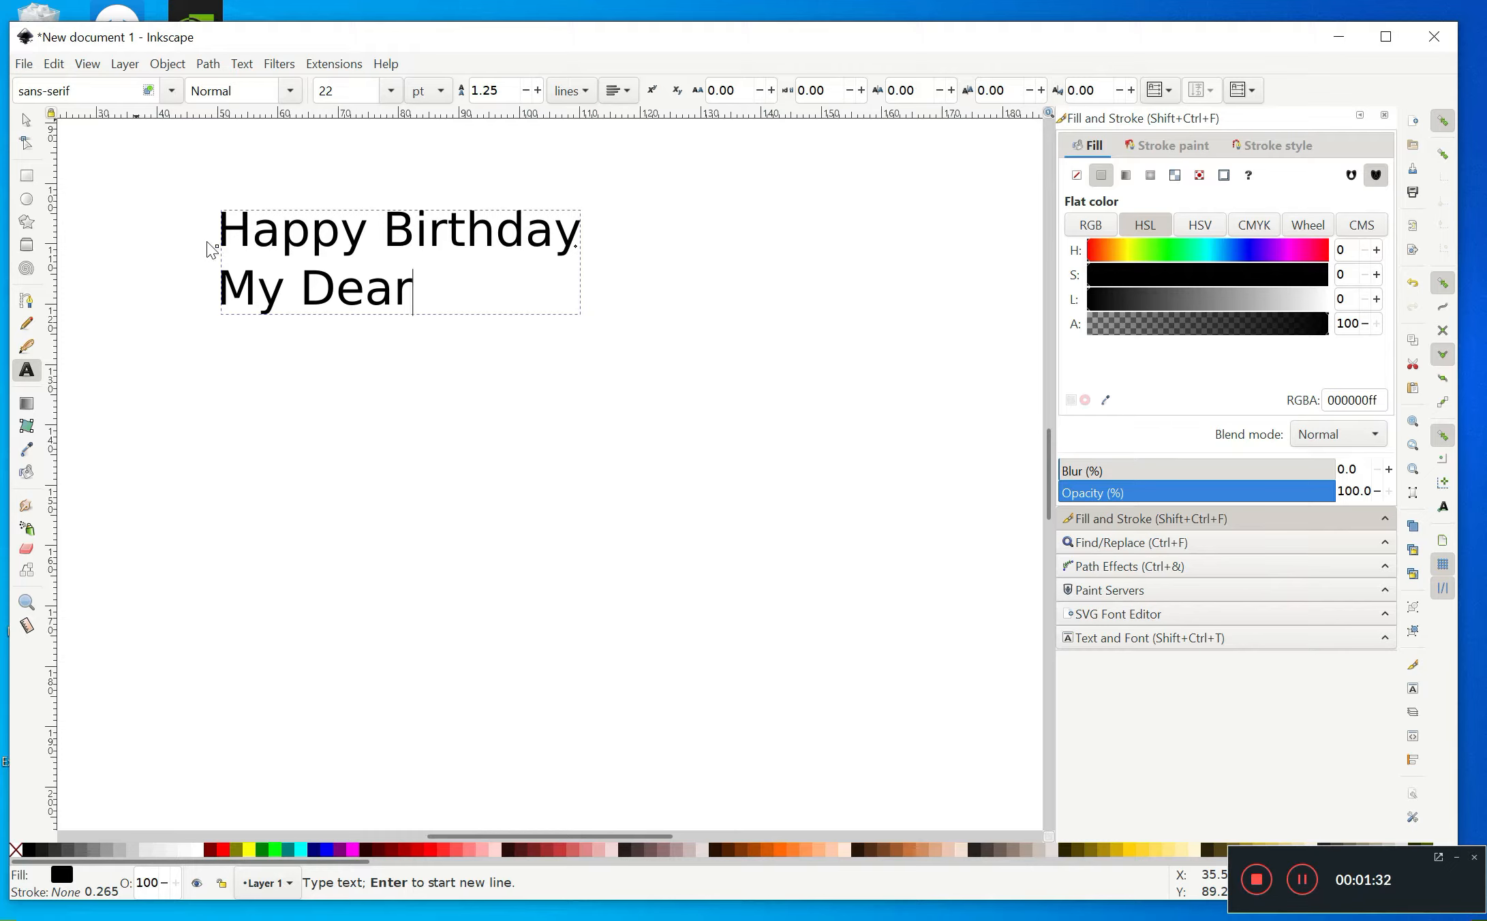
Step: Try the Italic, Bold and Bold Italic font styles on the greeting in turn and return it to Normal
left_click(291, 90)
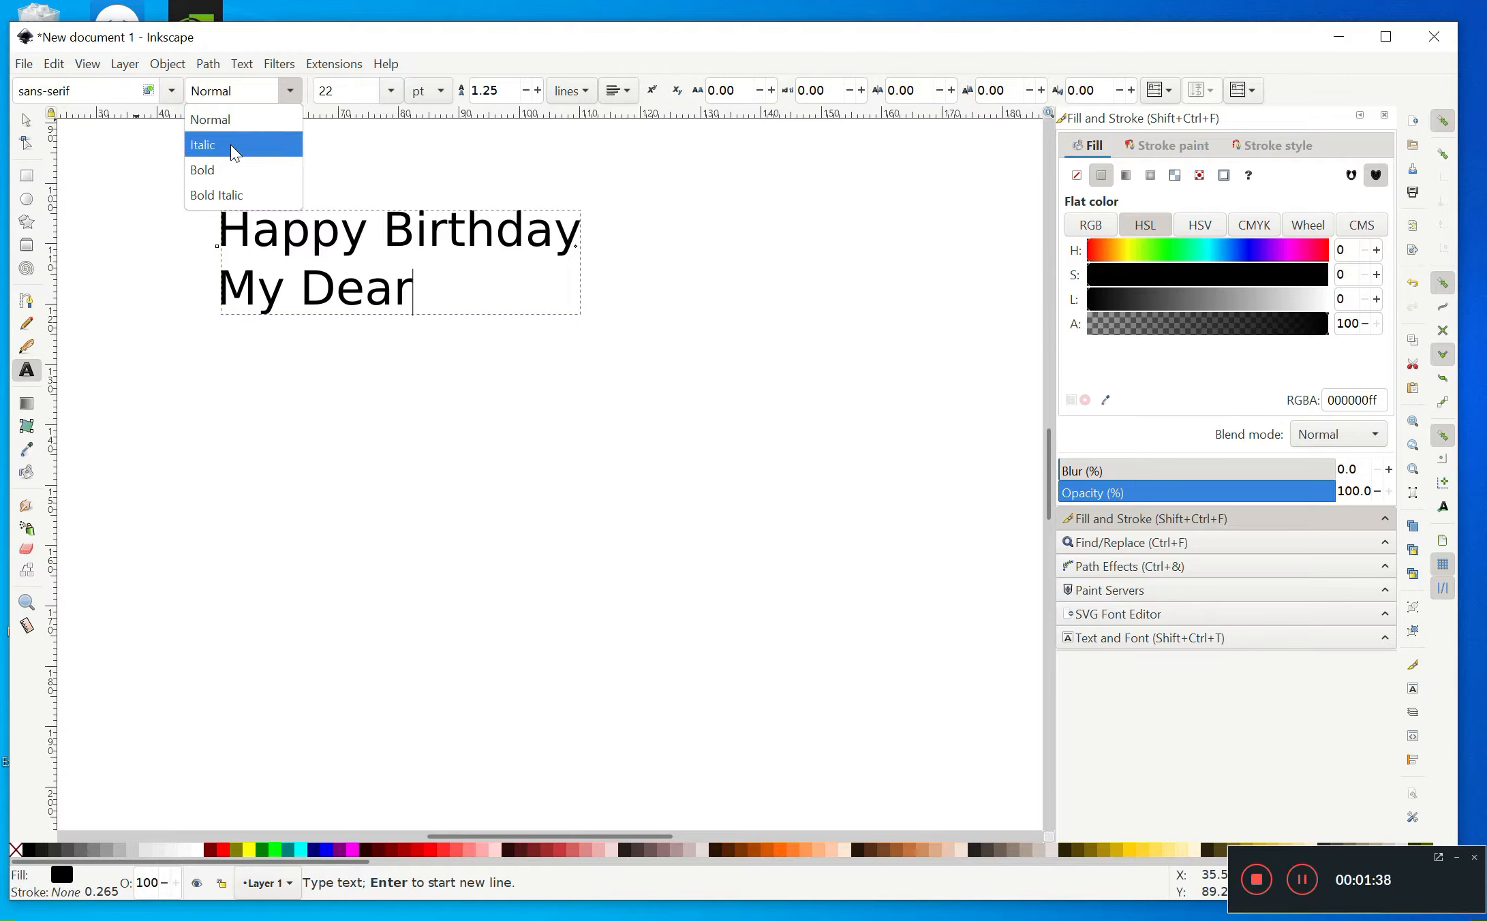
left_click(233, 146)
left_click(300, 92)
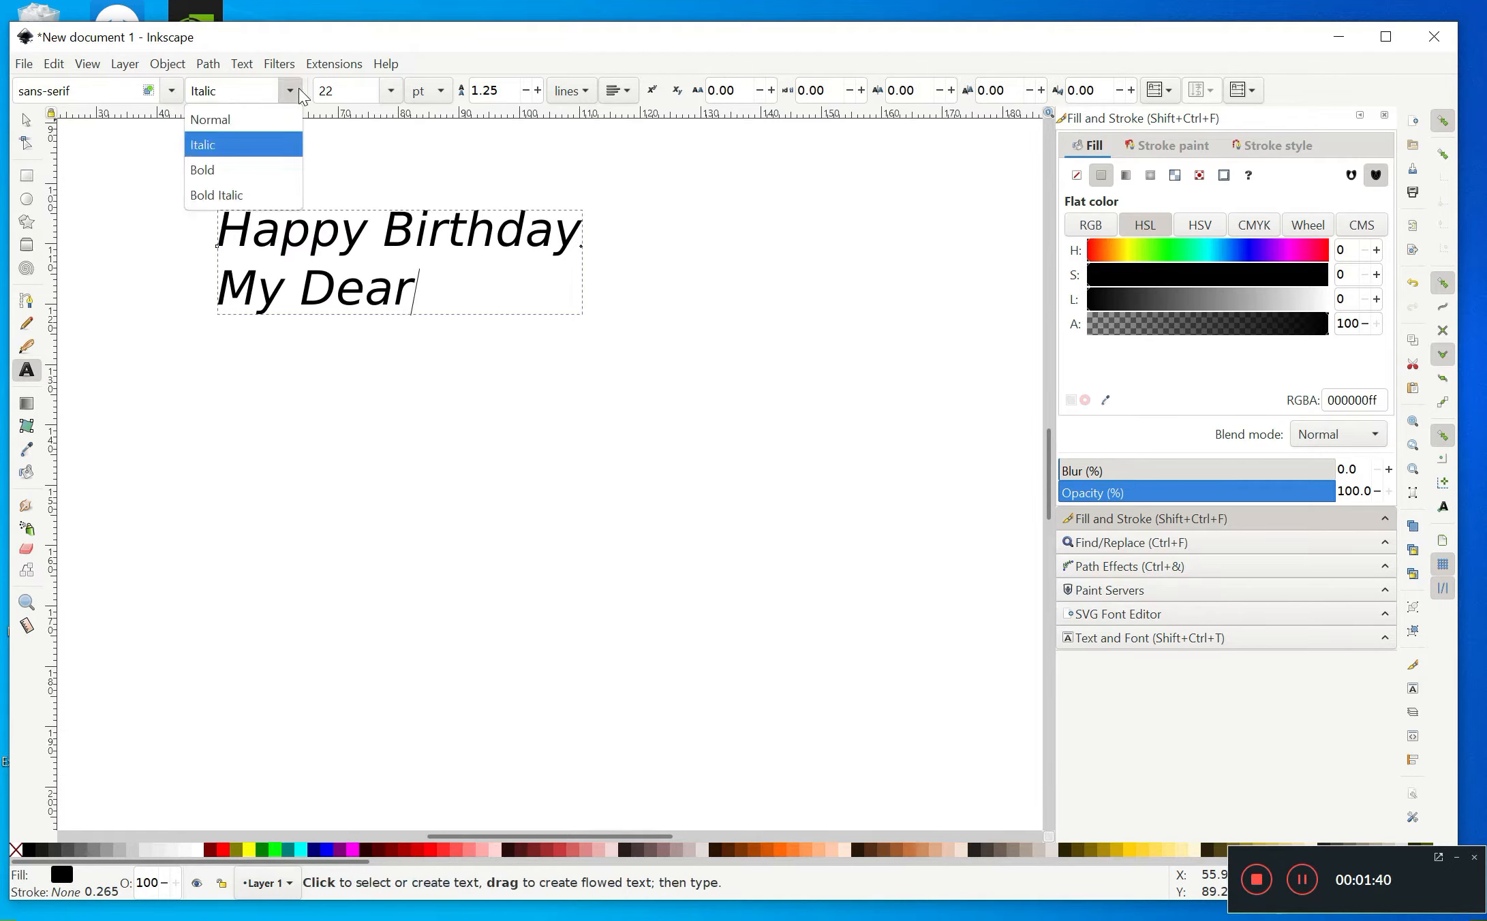
left_click(203, 170)
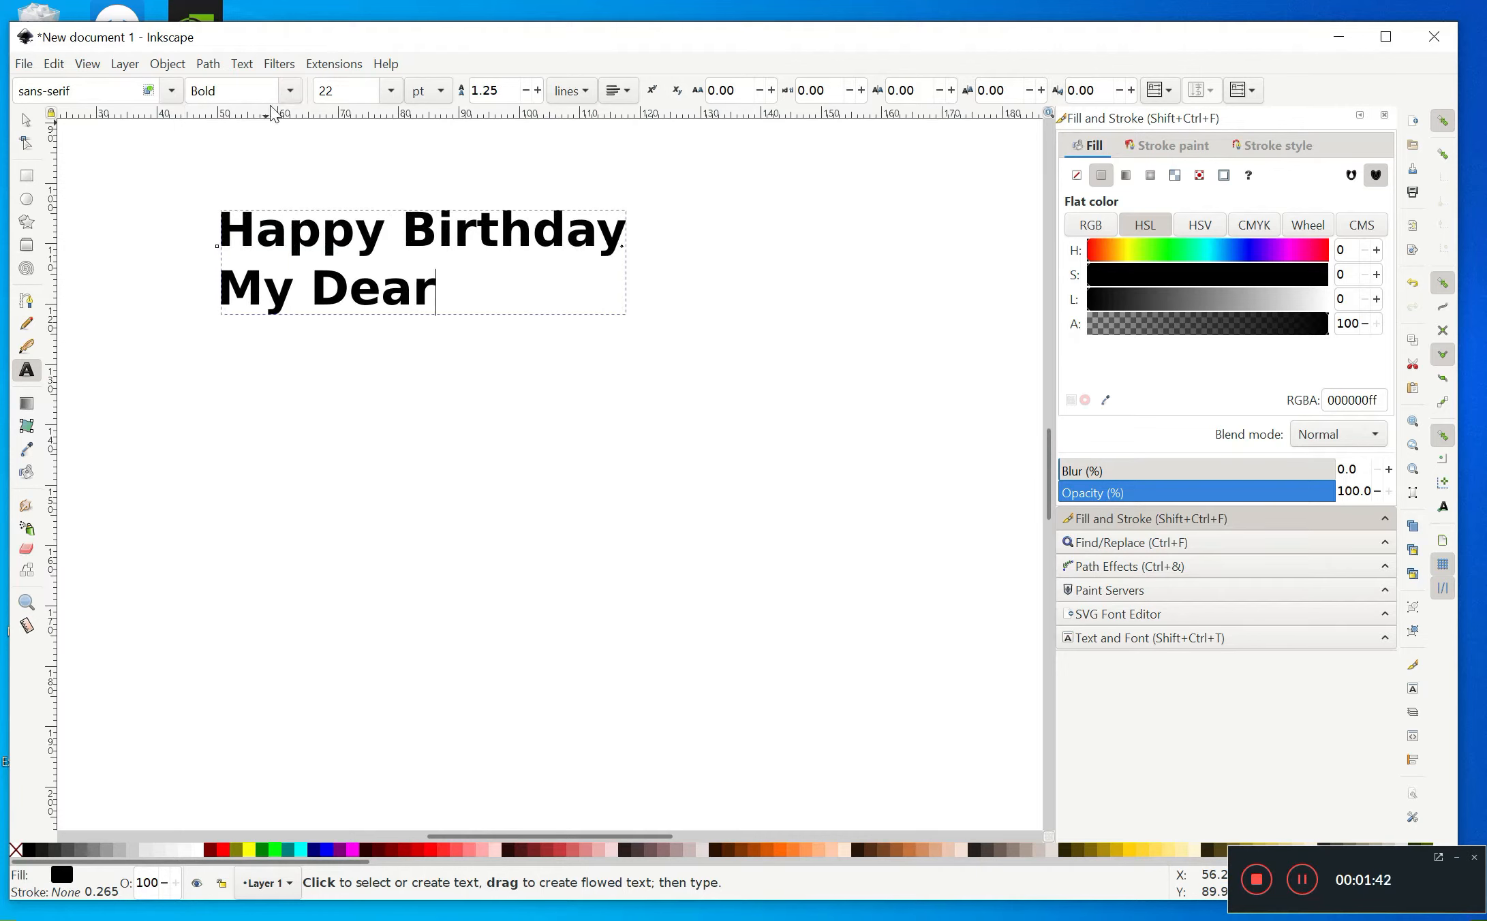
left_click(289, 91)
left_click(218, 195)
left_click(289, 94)
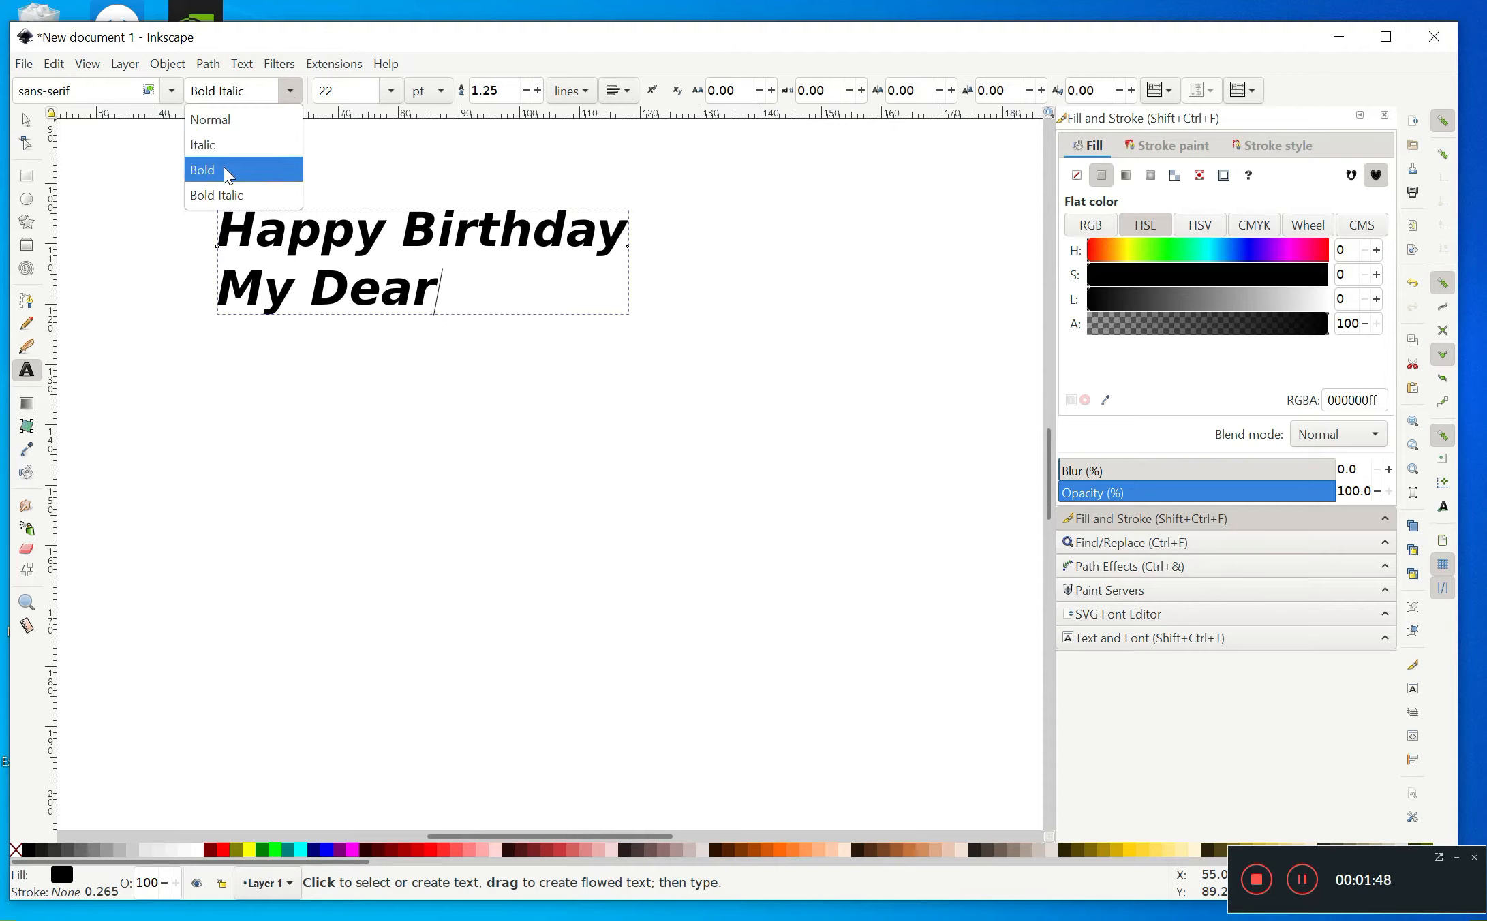
left_click(239, 121)
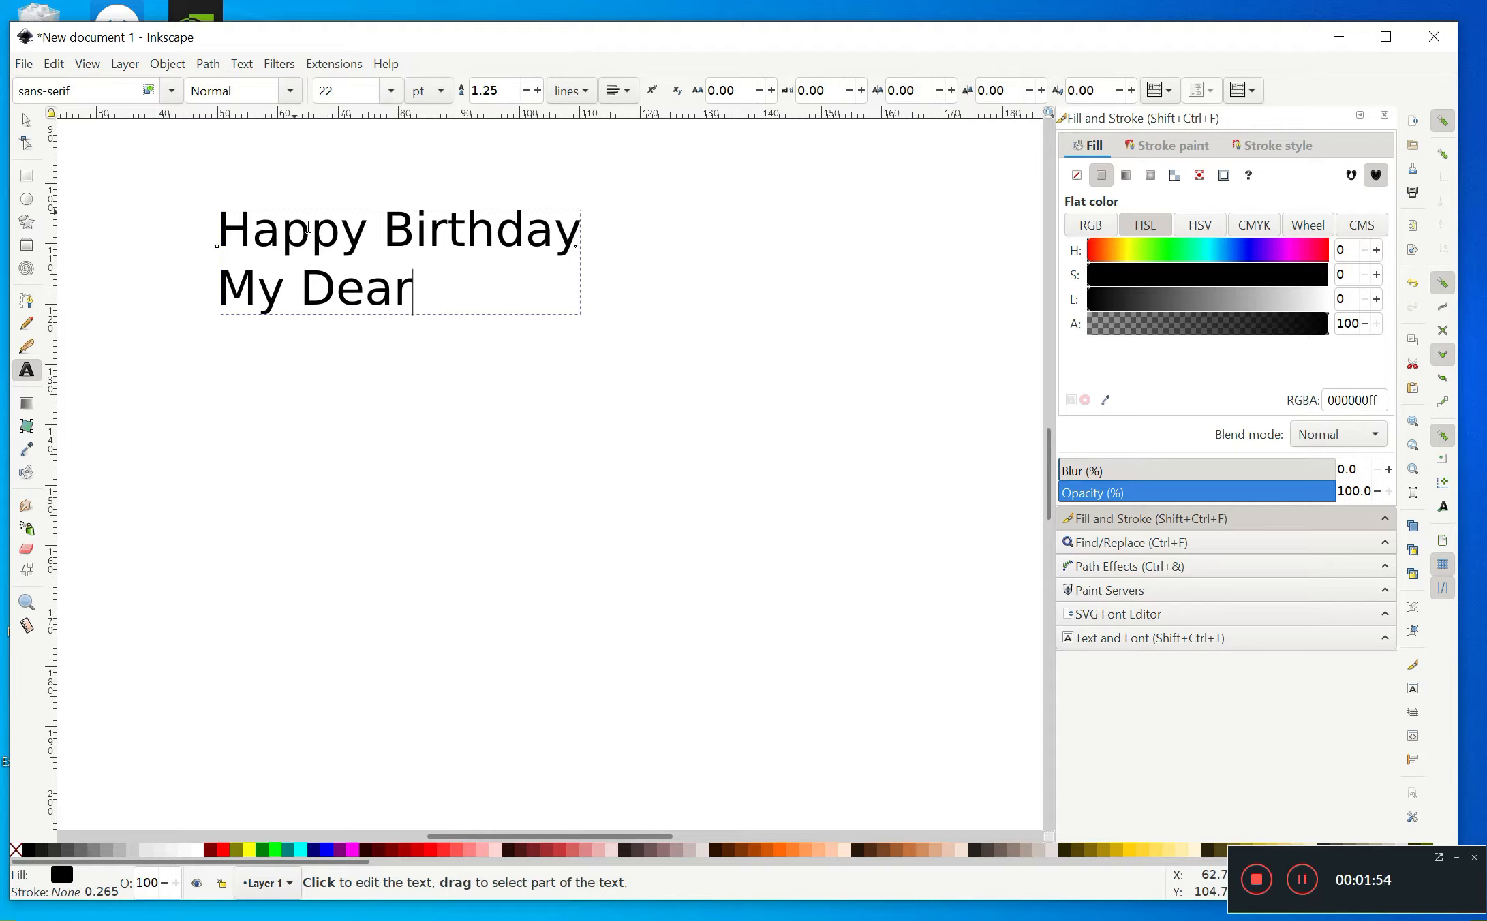
left_click(391, 91)
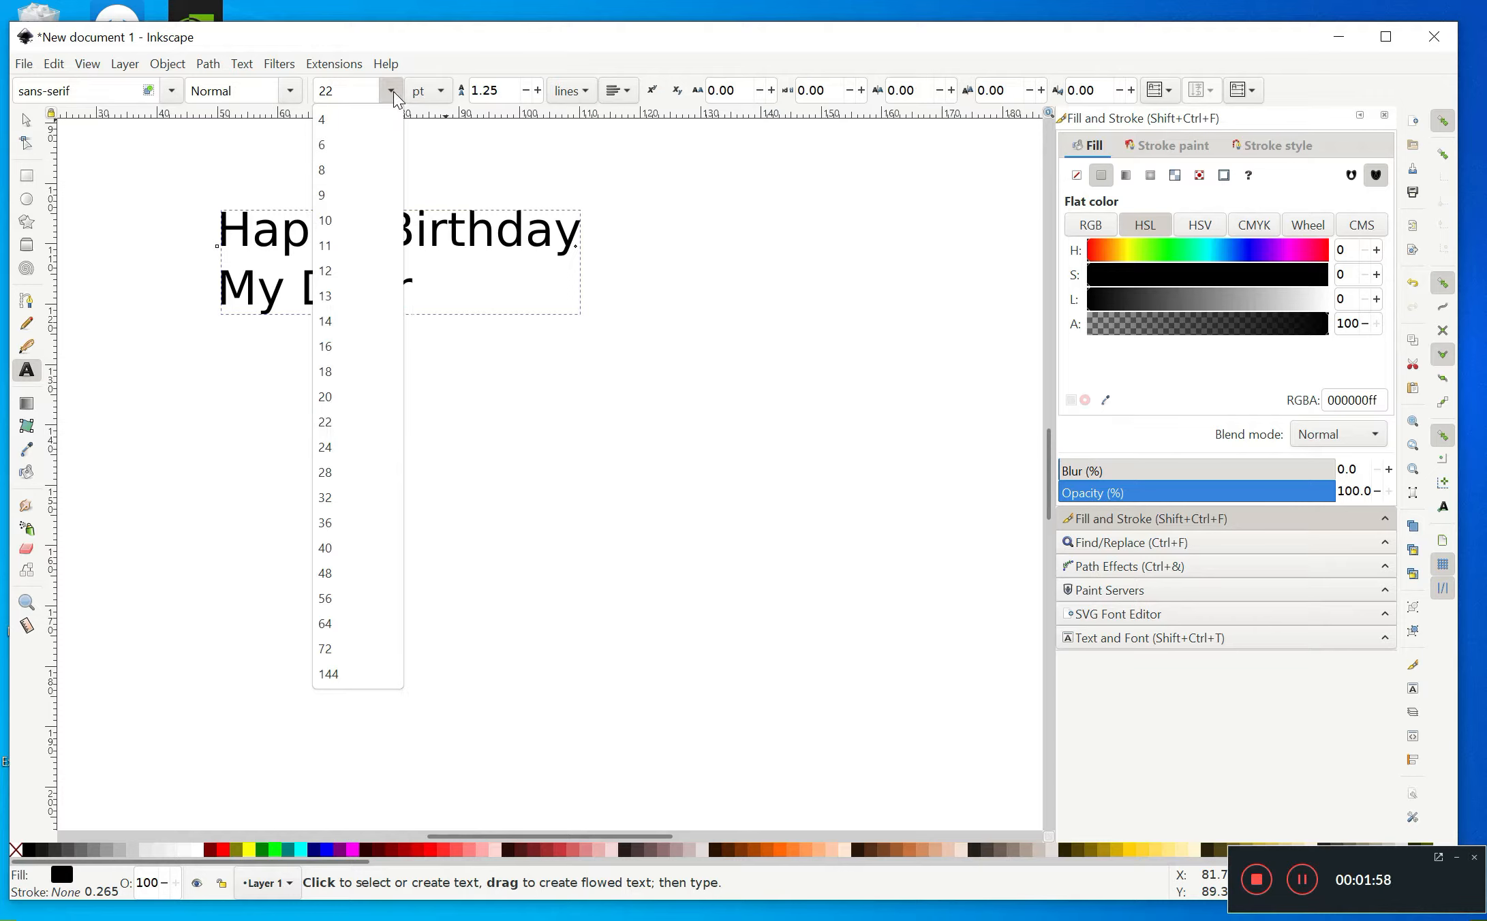
left_click(391, 95)
left_click(341, 96)
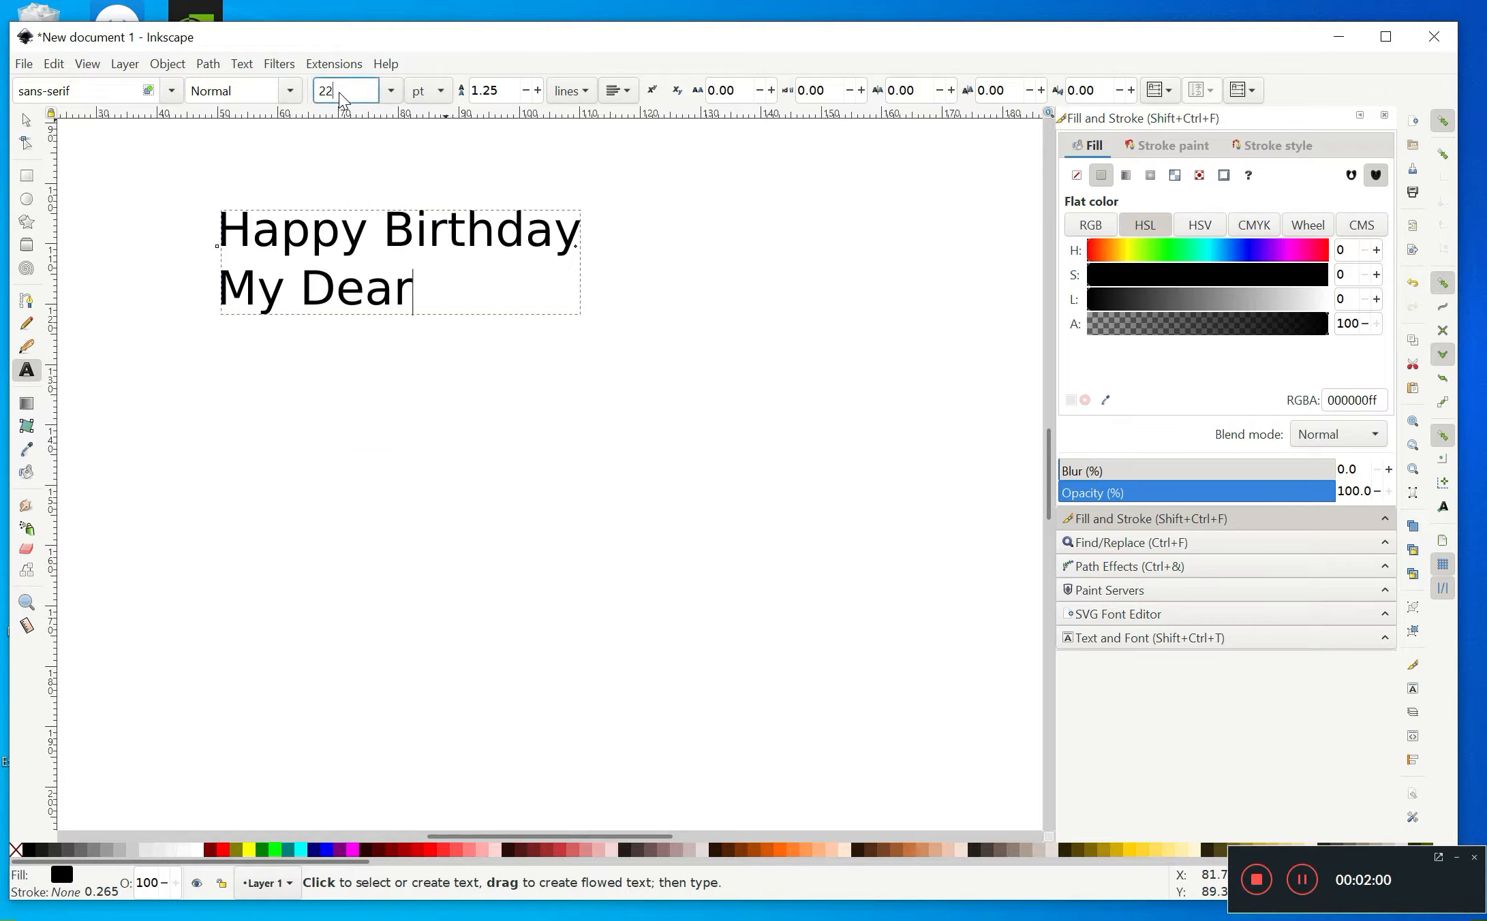
left_click(441, 92)
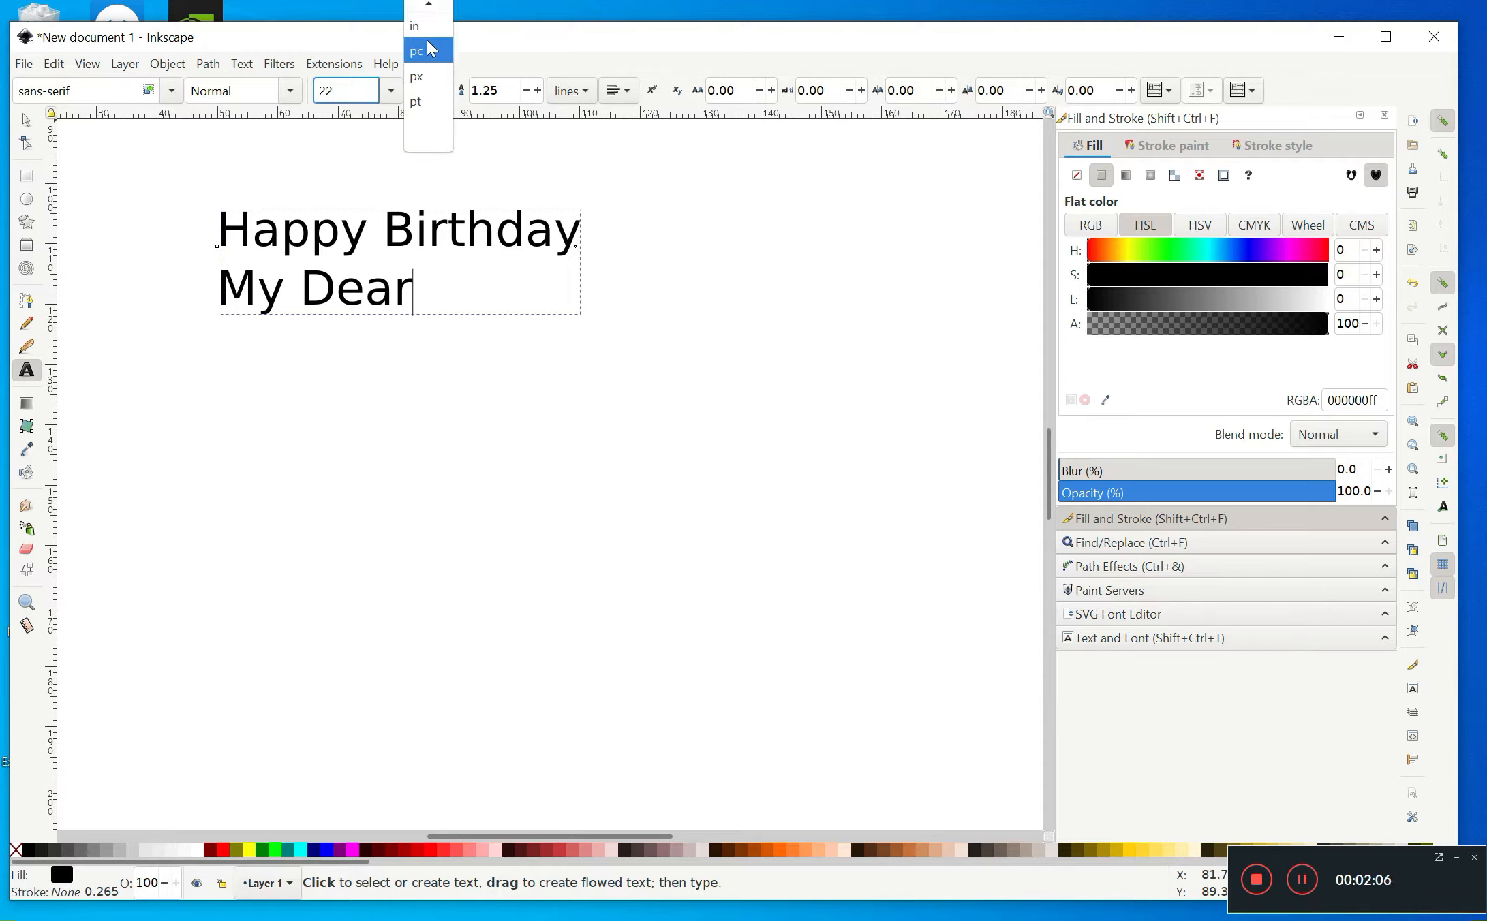
left_click(434, 101)
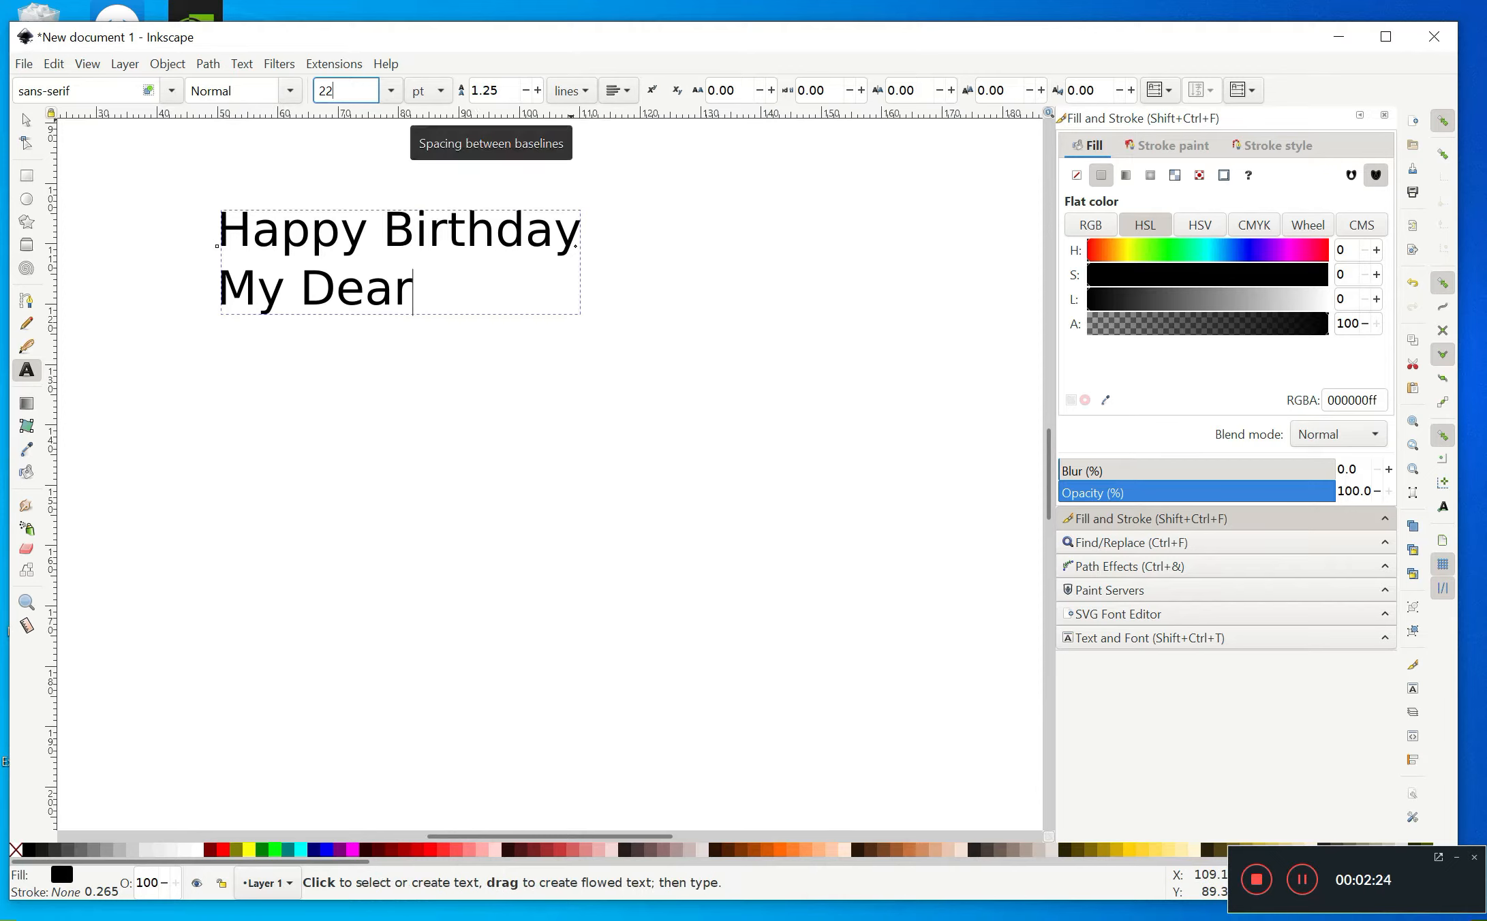
Step: Try a line spacing of 3.25 lines on the greeting and set it back to 1.25
left_click(471, 91)
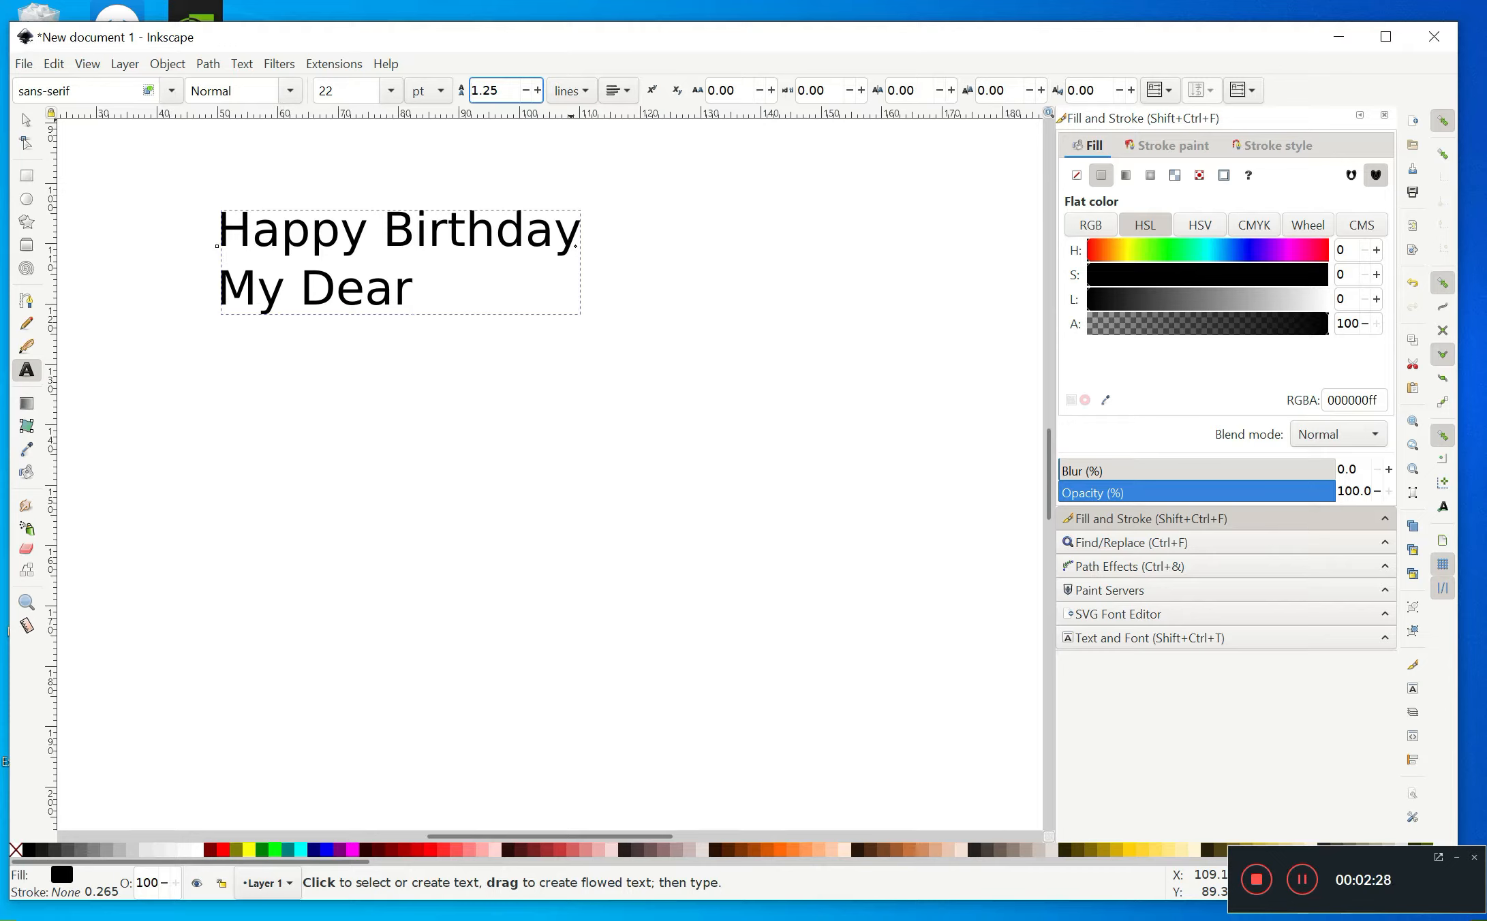
key("BackSpace")
type("3")
key("Return")
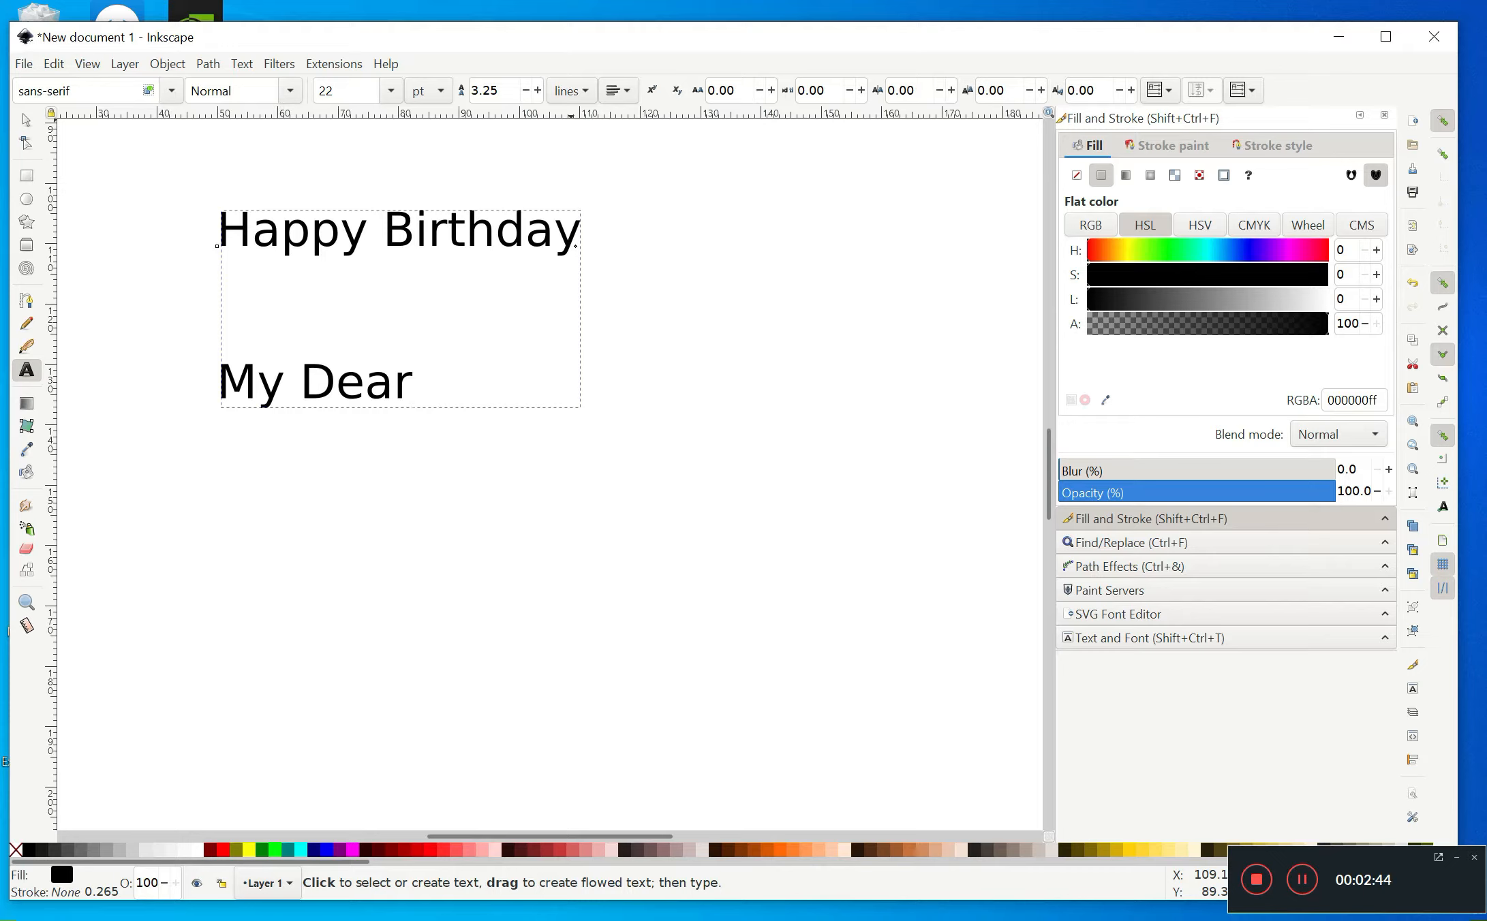
left_click(479, 90)
key("BackSpace")
type("1")
key("Return")
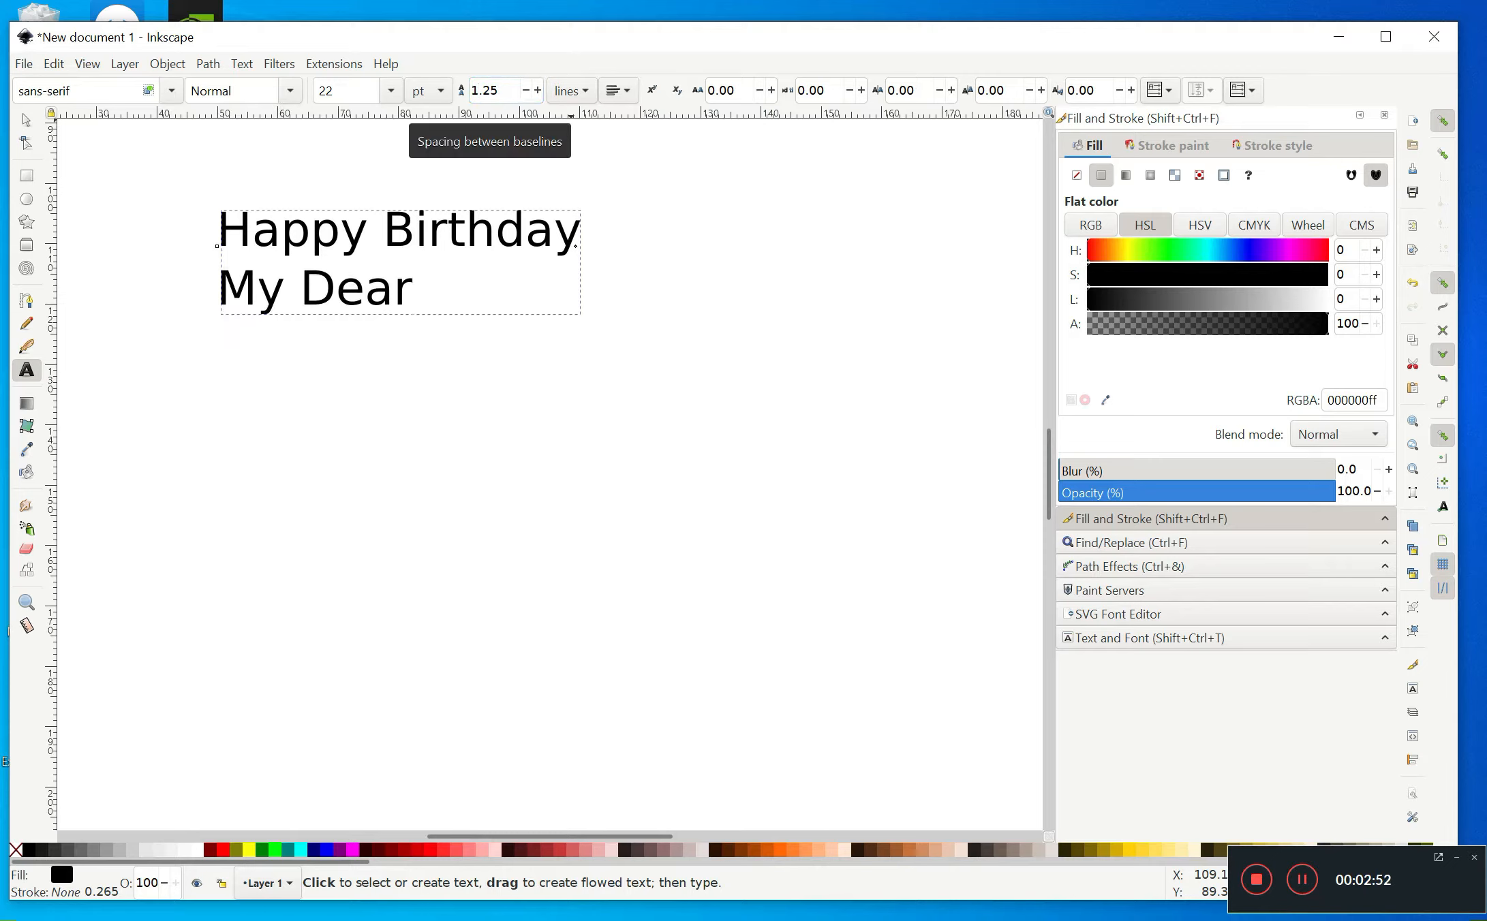
left_click(585, 95)
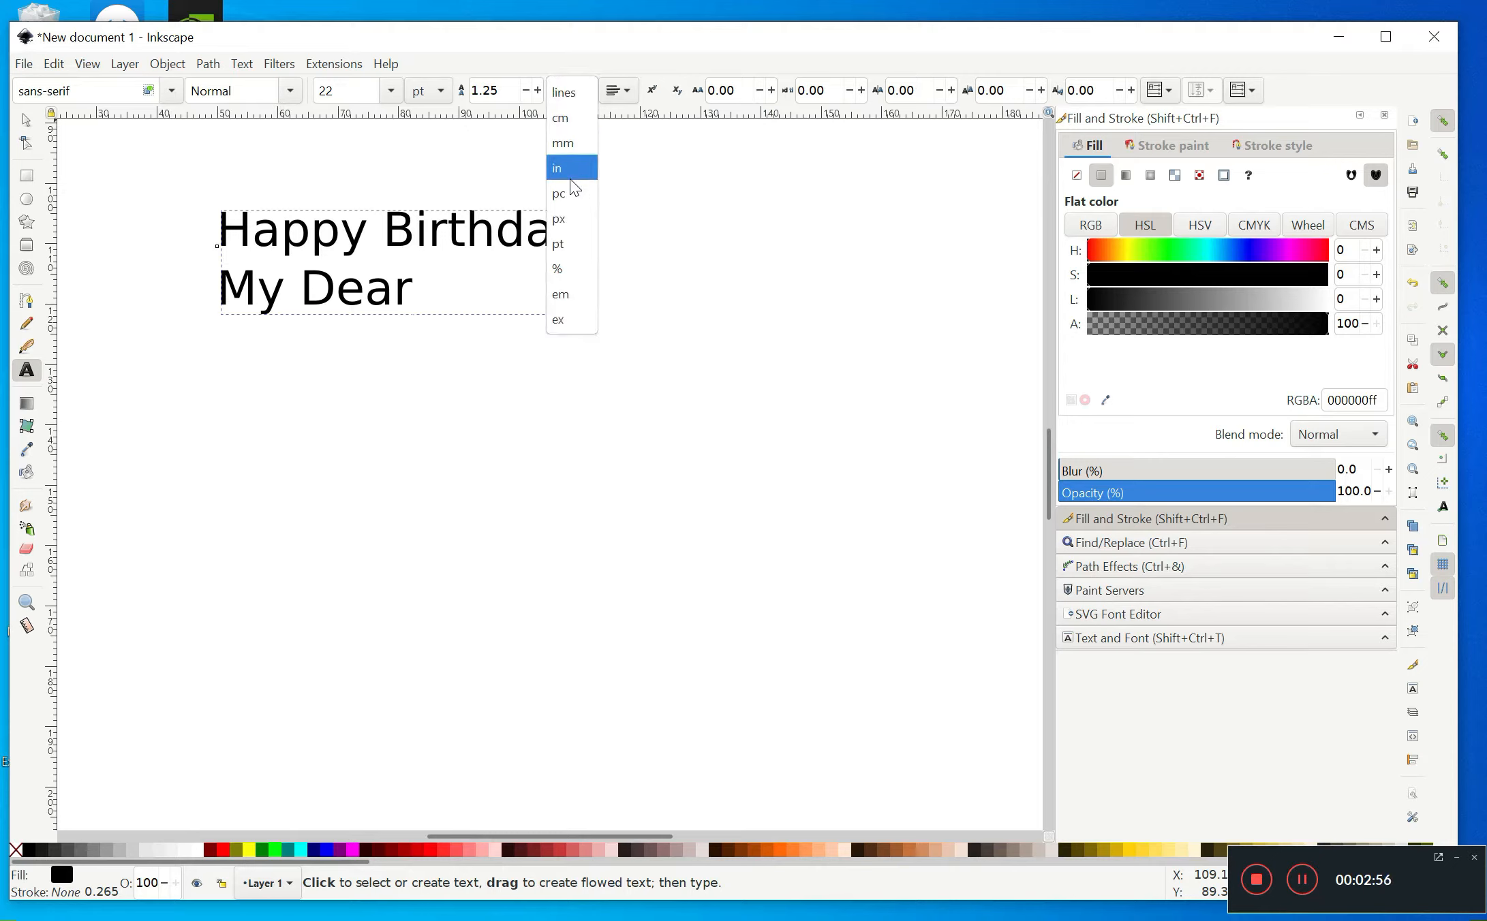
left_click(593, 96)
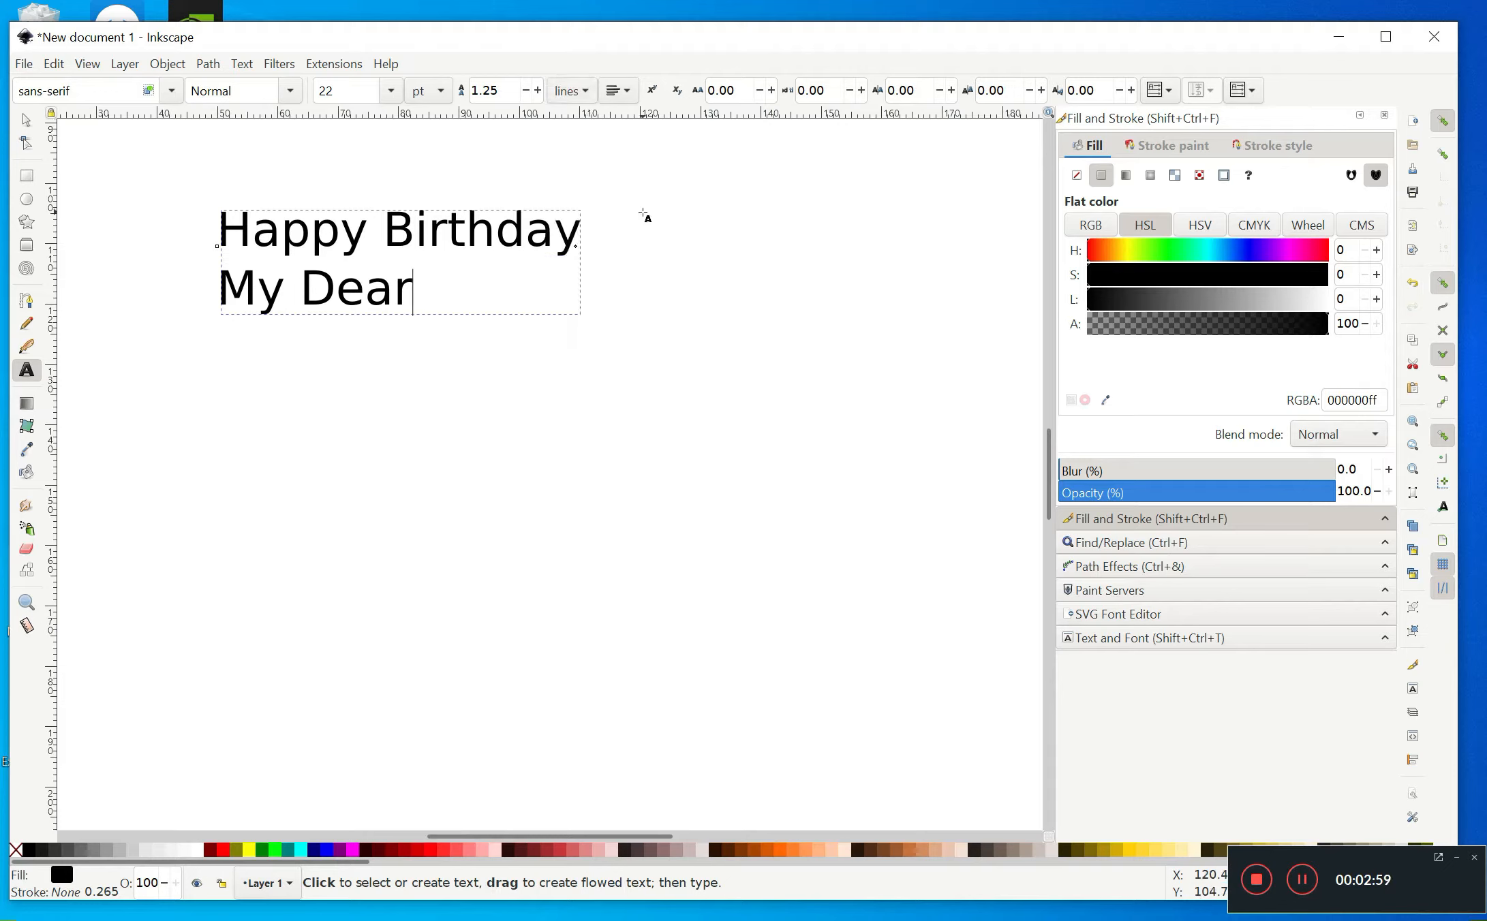
Step: Try center and right alignment on the greeting text and return it to left alignment
left_click(626, 101)
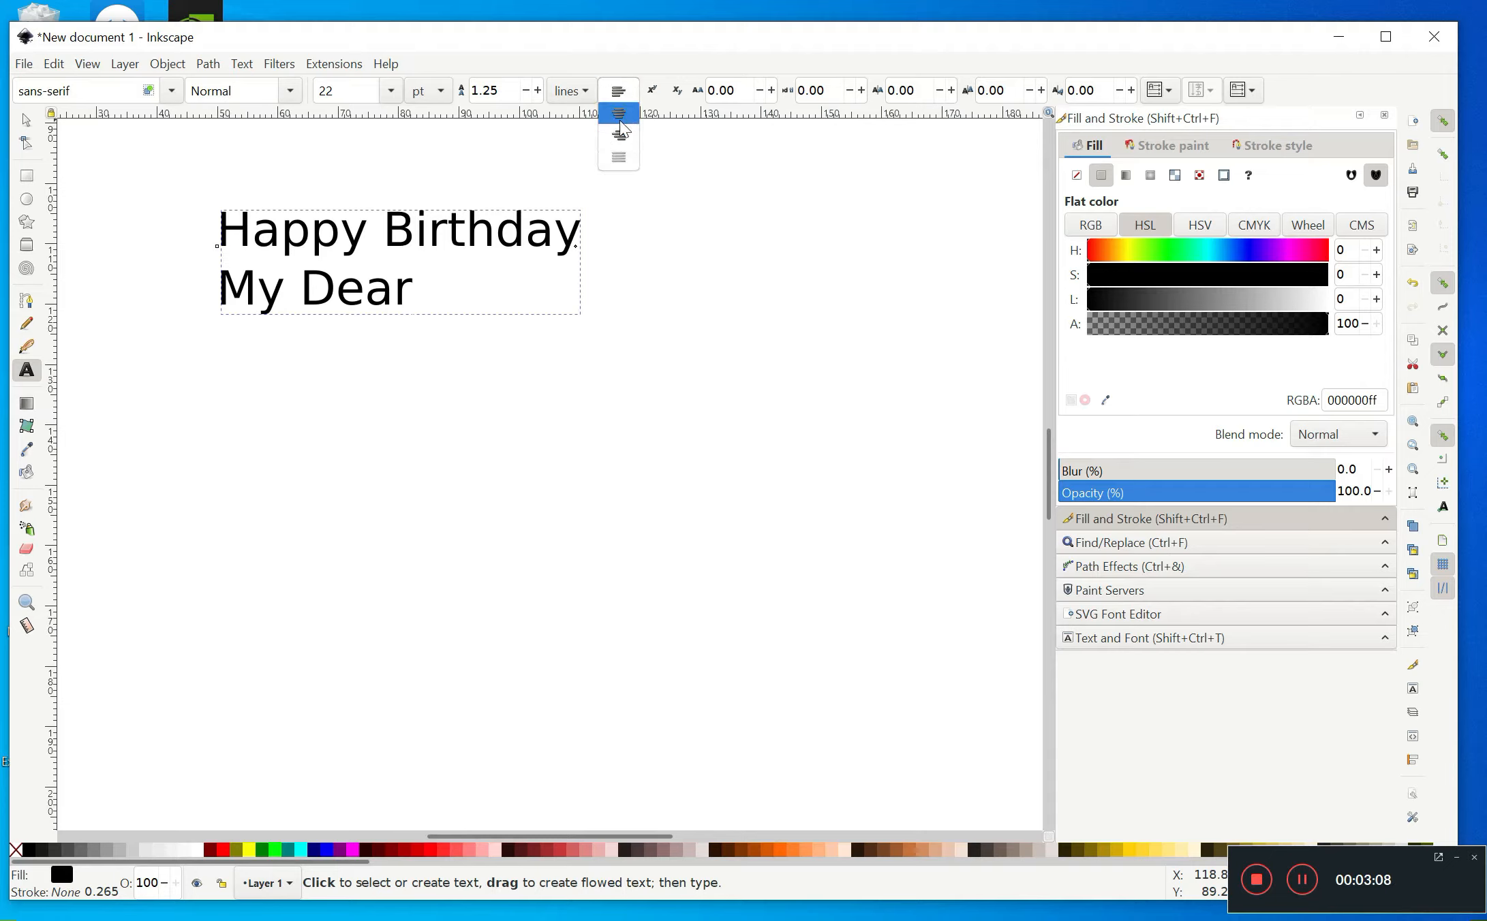
left_click(624, 125)
left_click(619, 90)
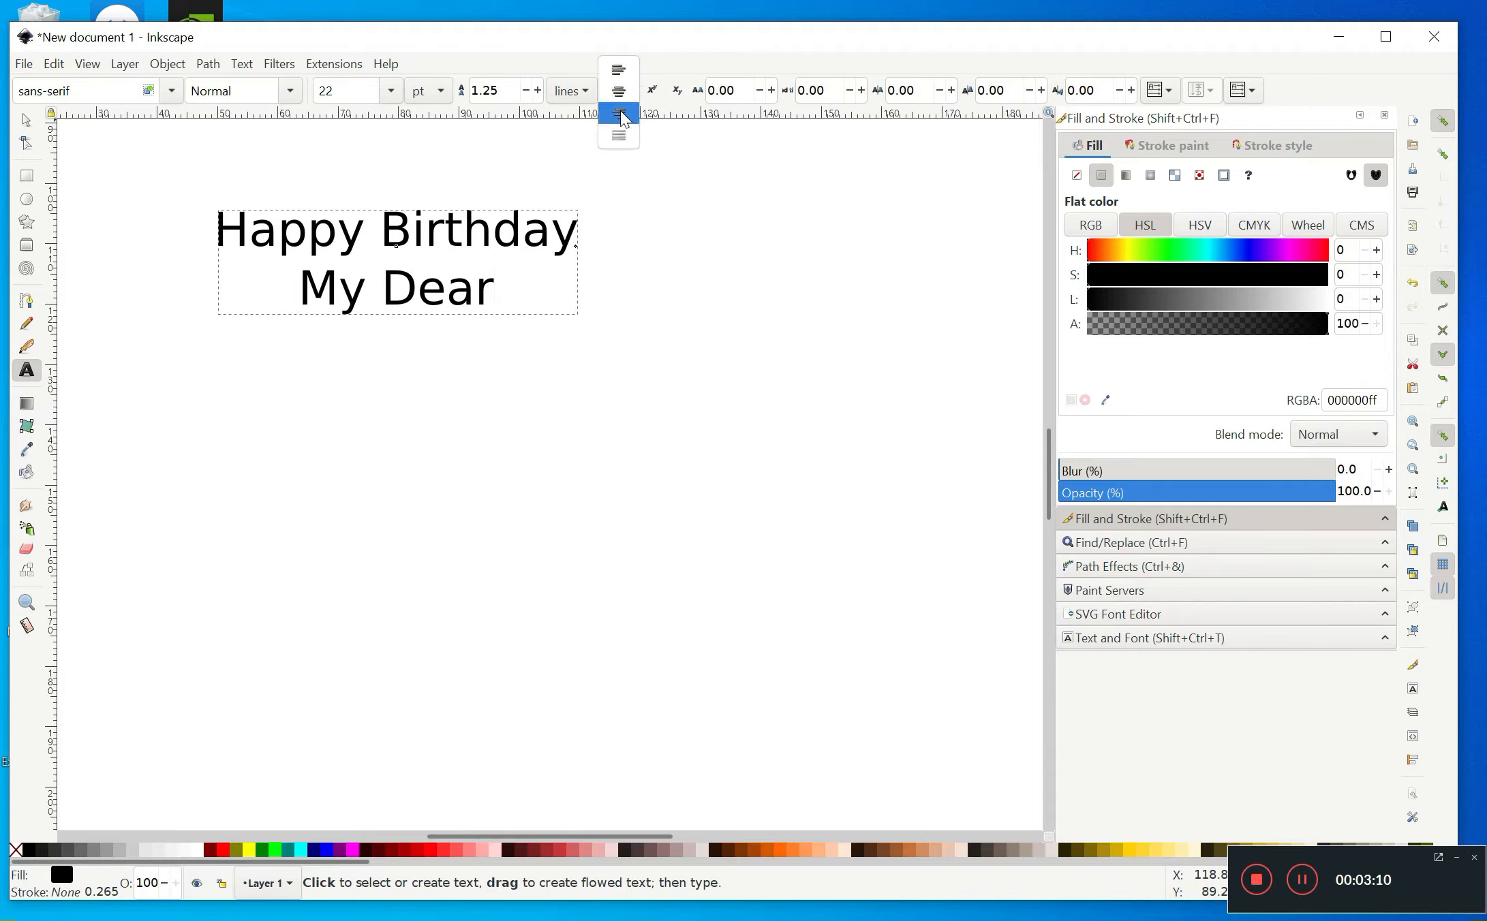
left_click(621, 118)
left_click(630, 94)
left_click(620, 49)
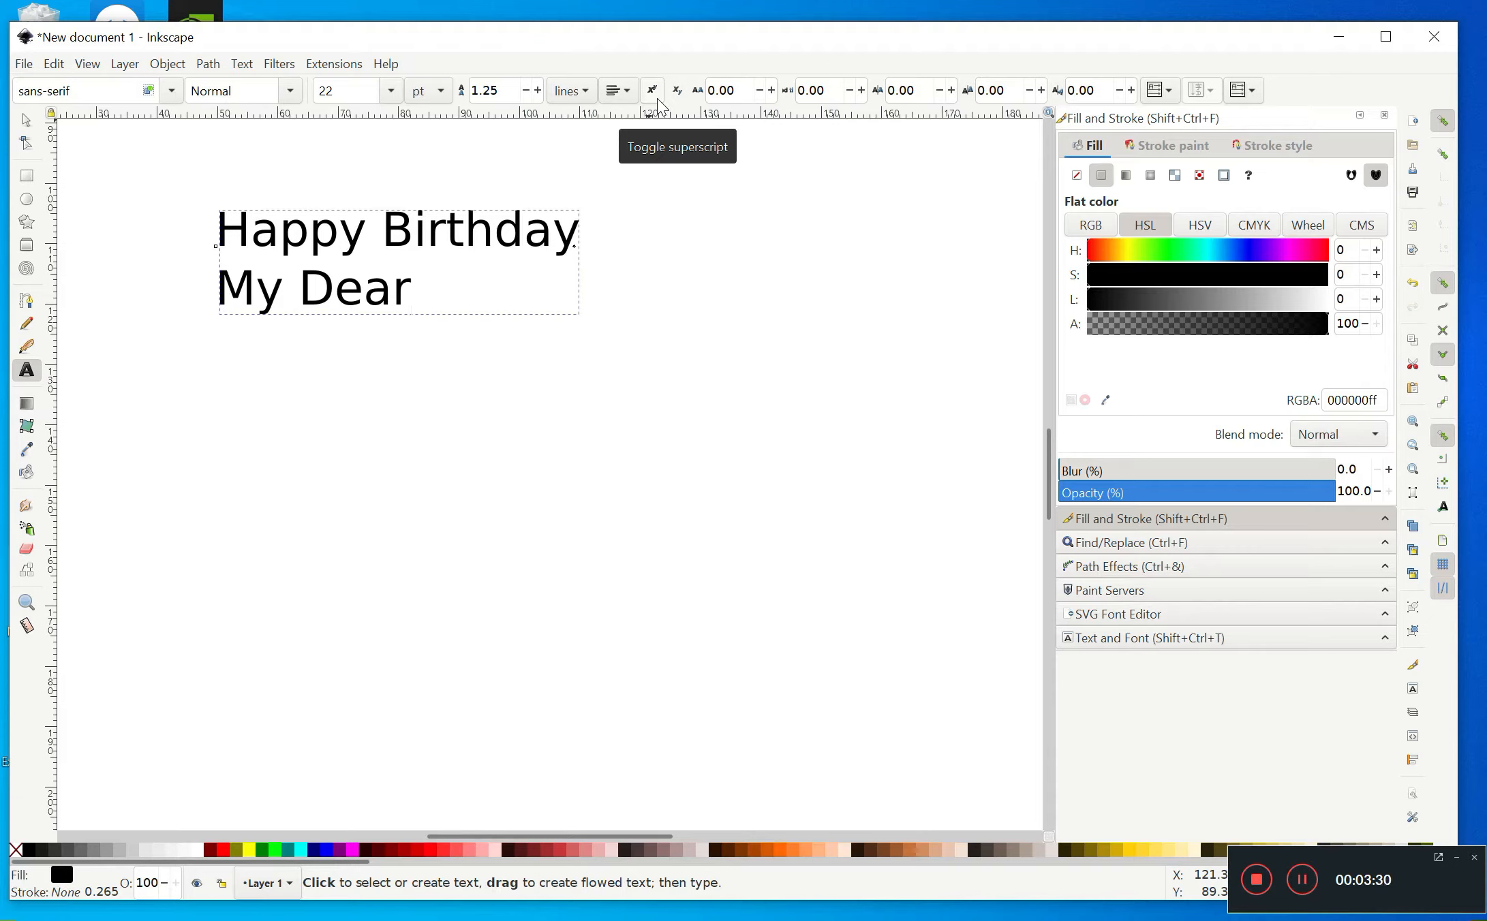
Step: Add a separate text "X2" below the greeting and make its 2 superscript
left_click(460, 419)
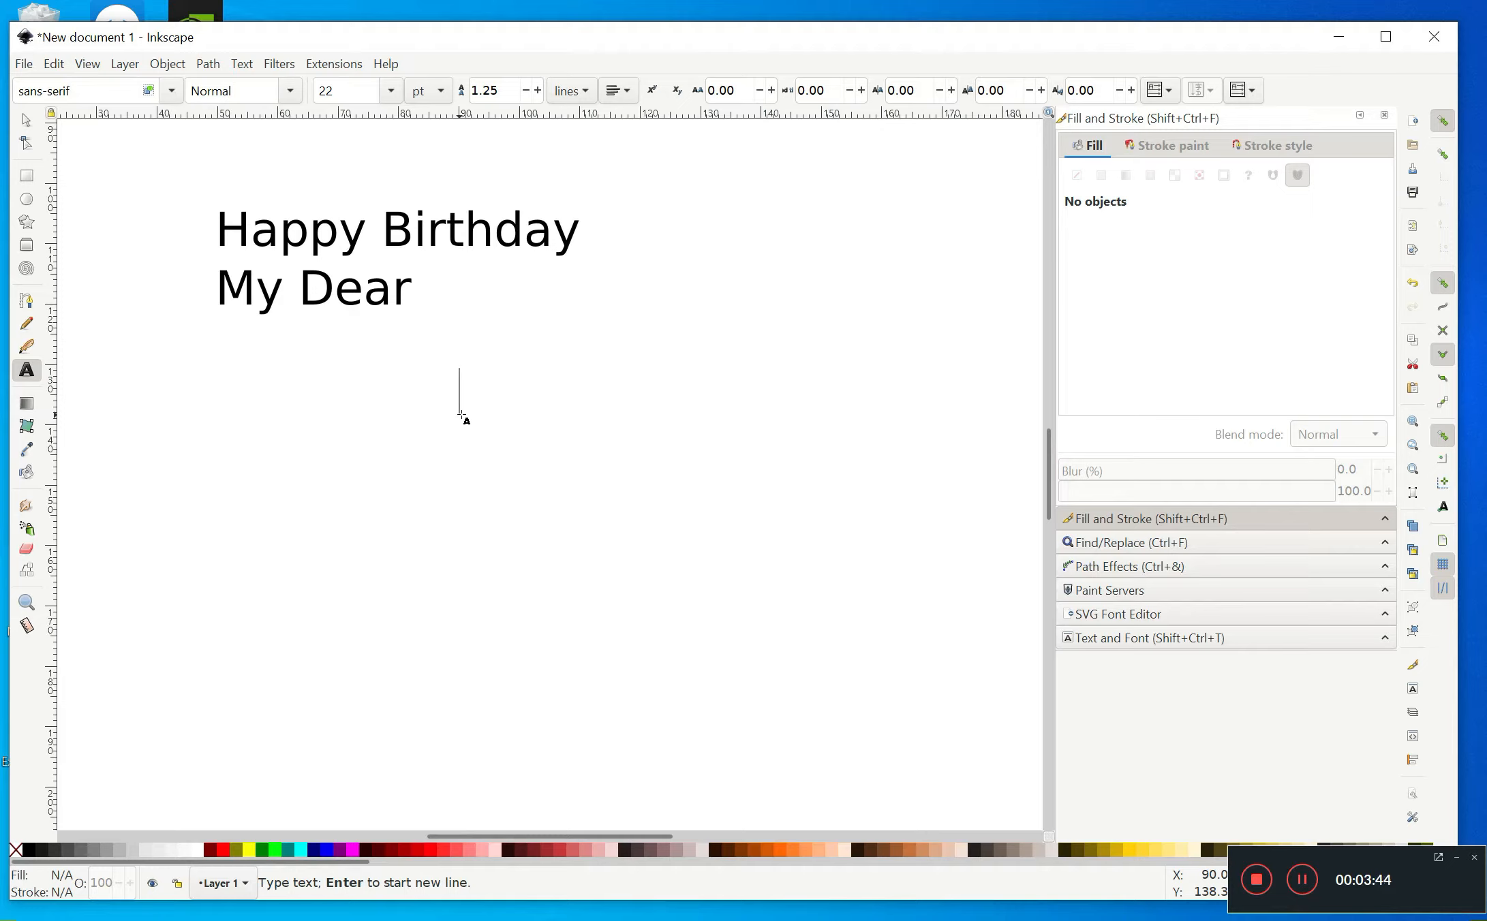
type("X")
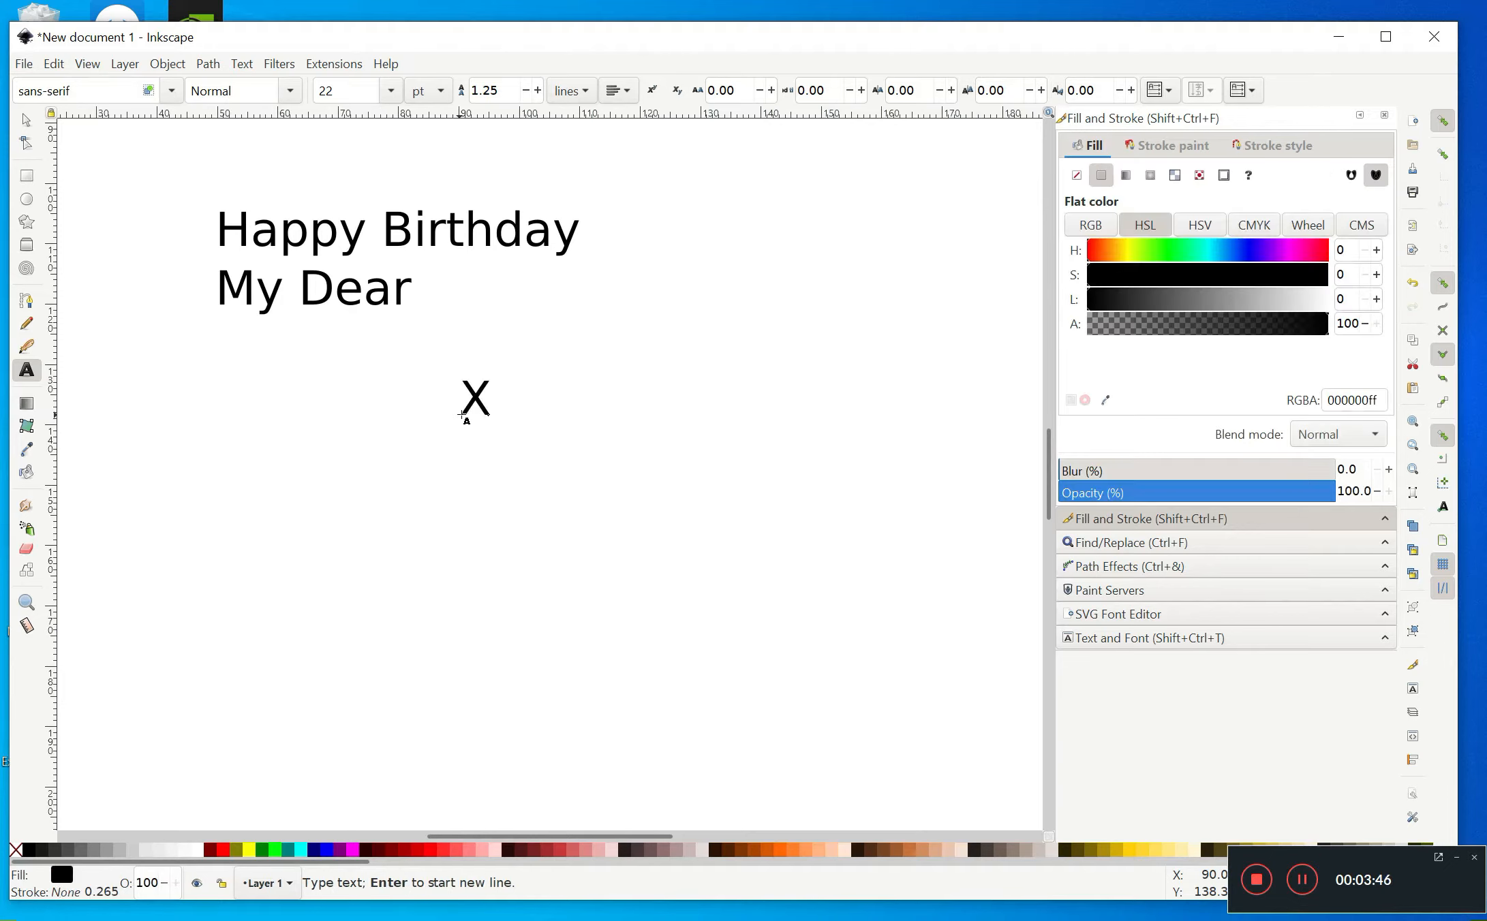
type("2")
key("Left")
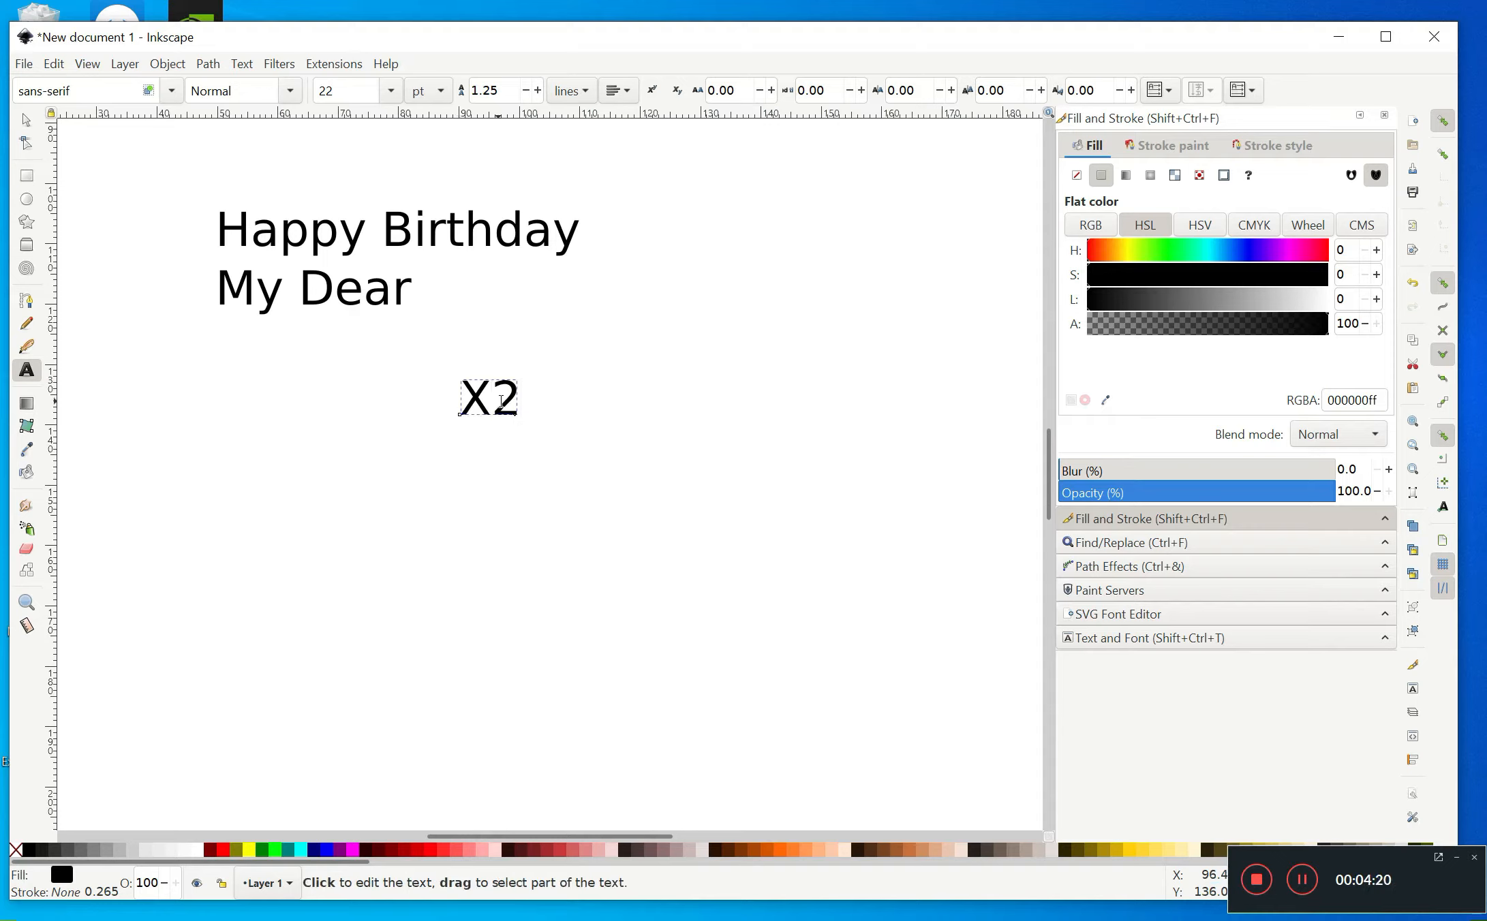
left_click_drag(492, 400, 525, 406)
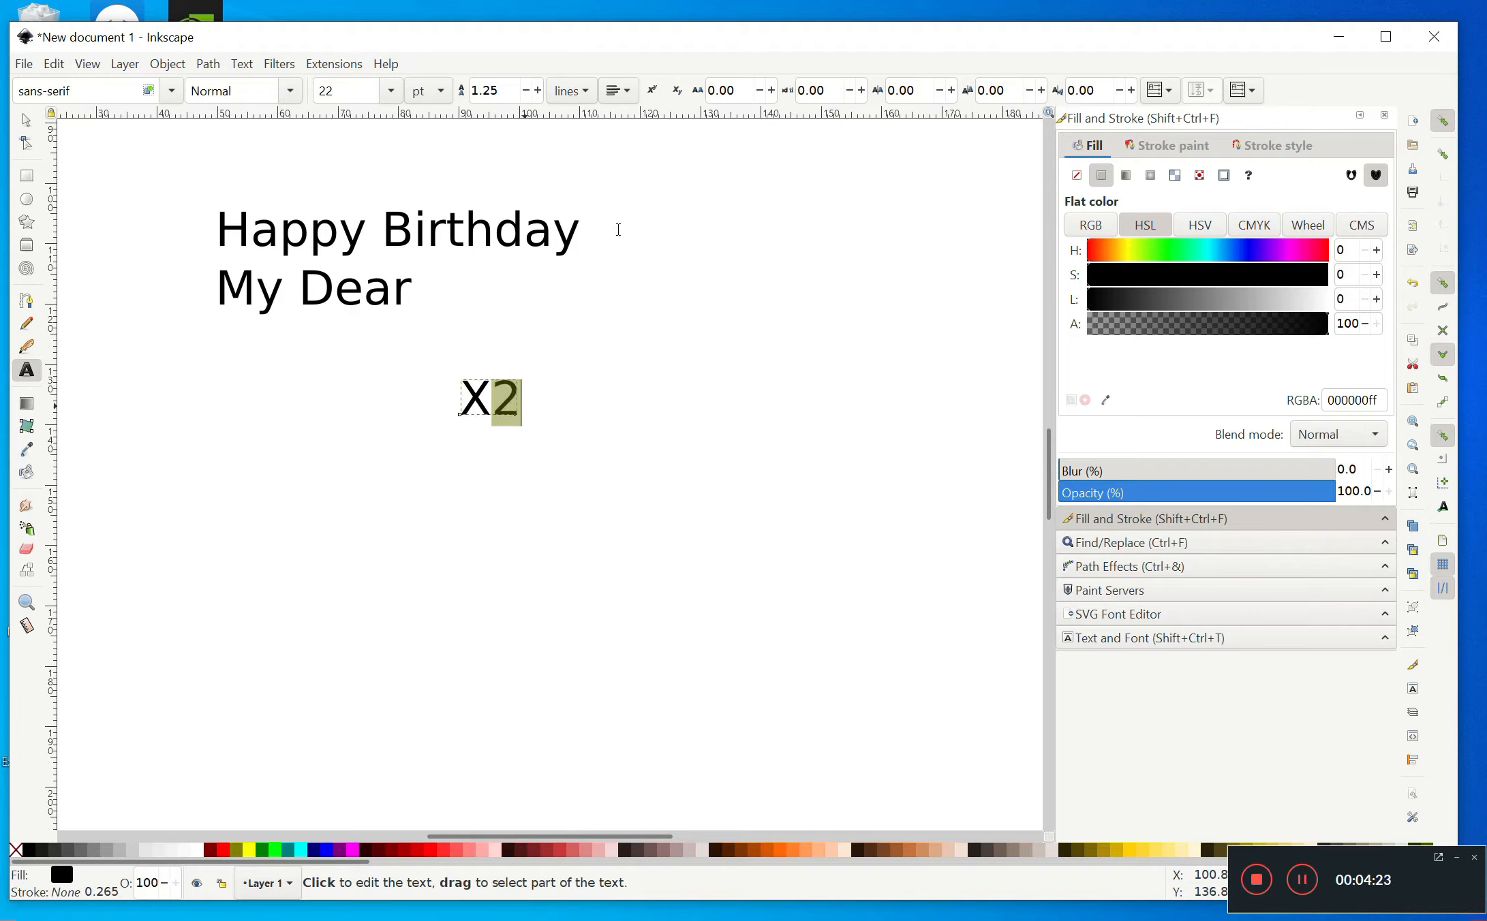
left_click(653, 90)
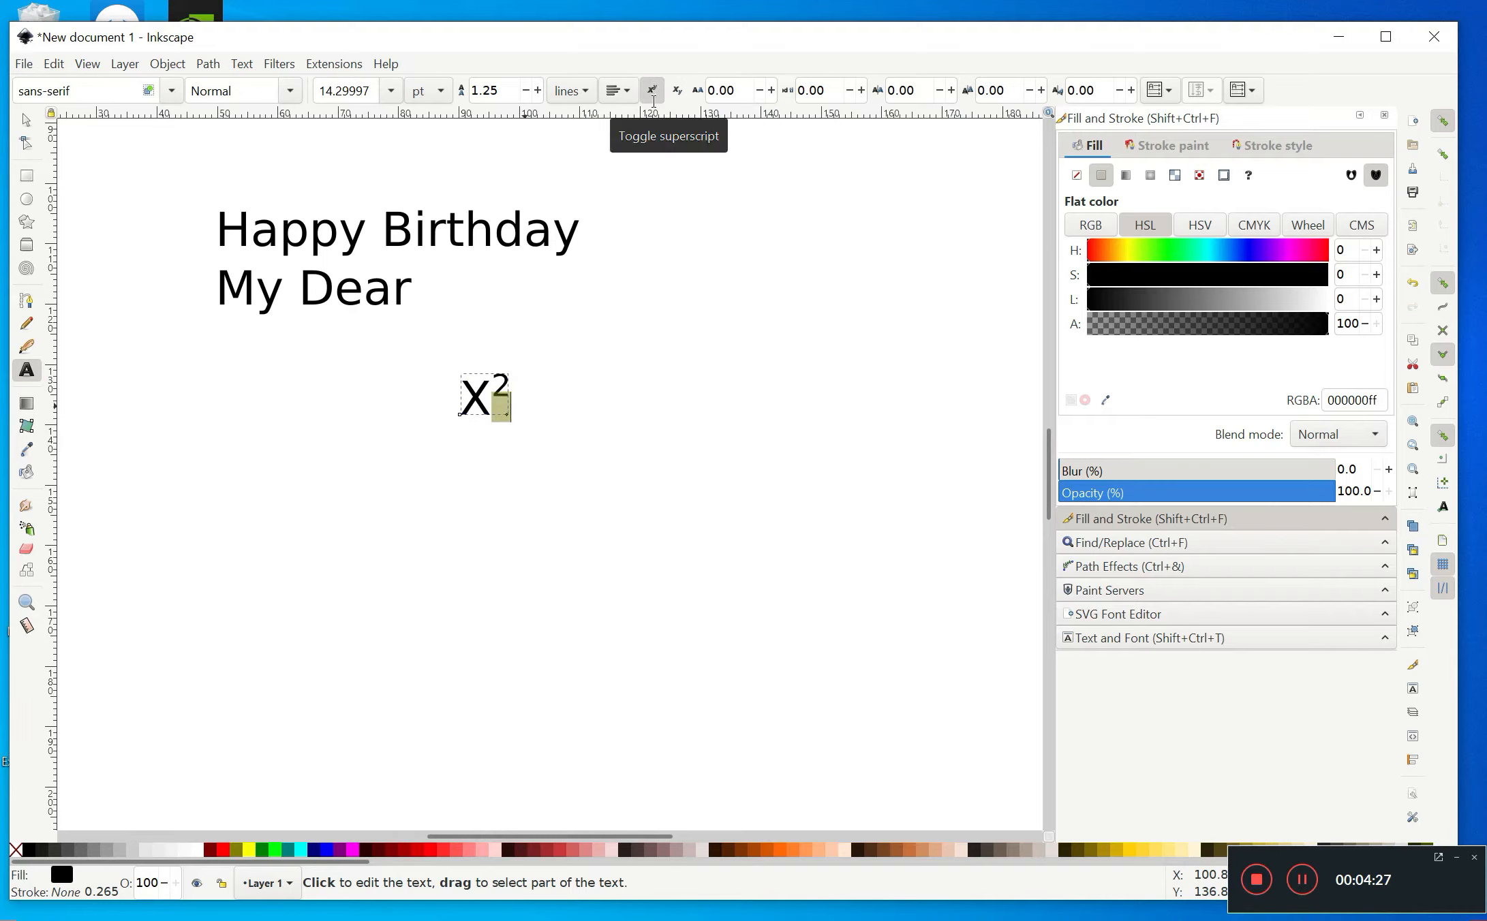
Step: Add a separate text "H20" below and beside the X² text and make its 2 subscript
left_click(528, 454)
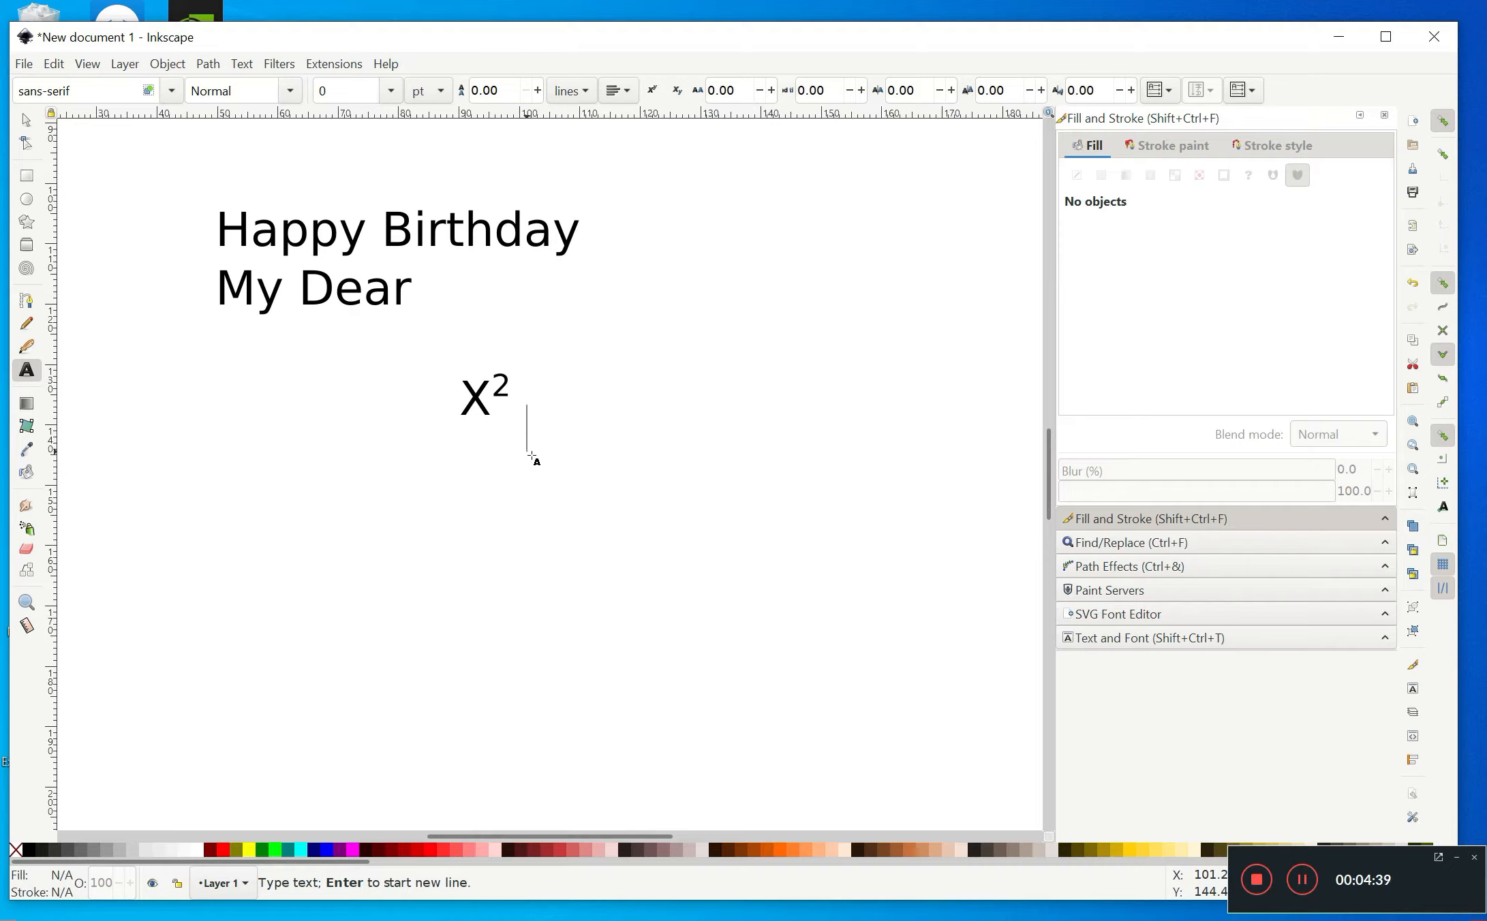
type("H2")
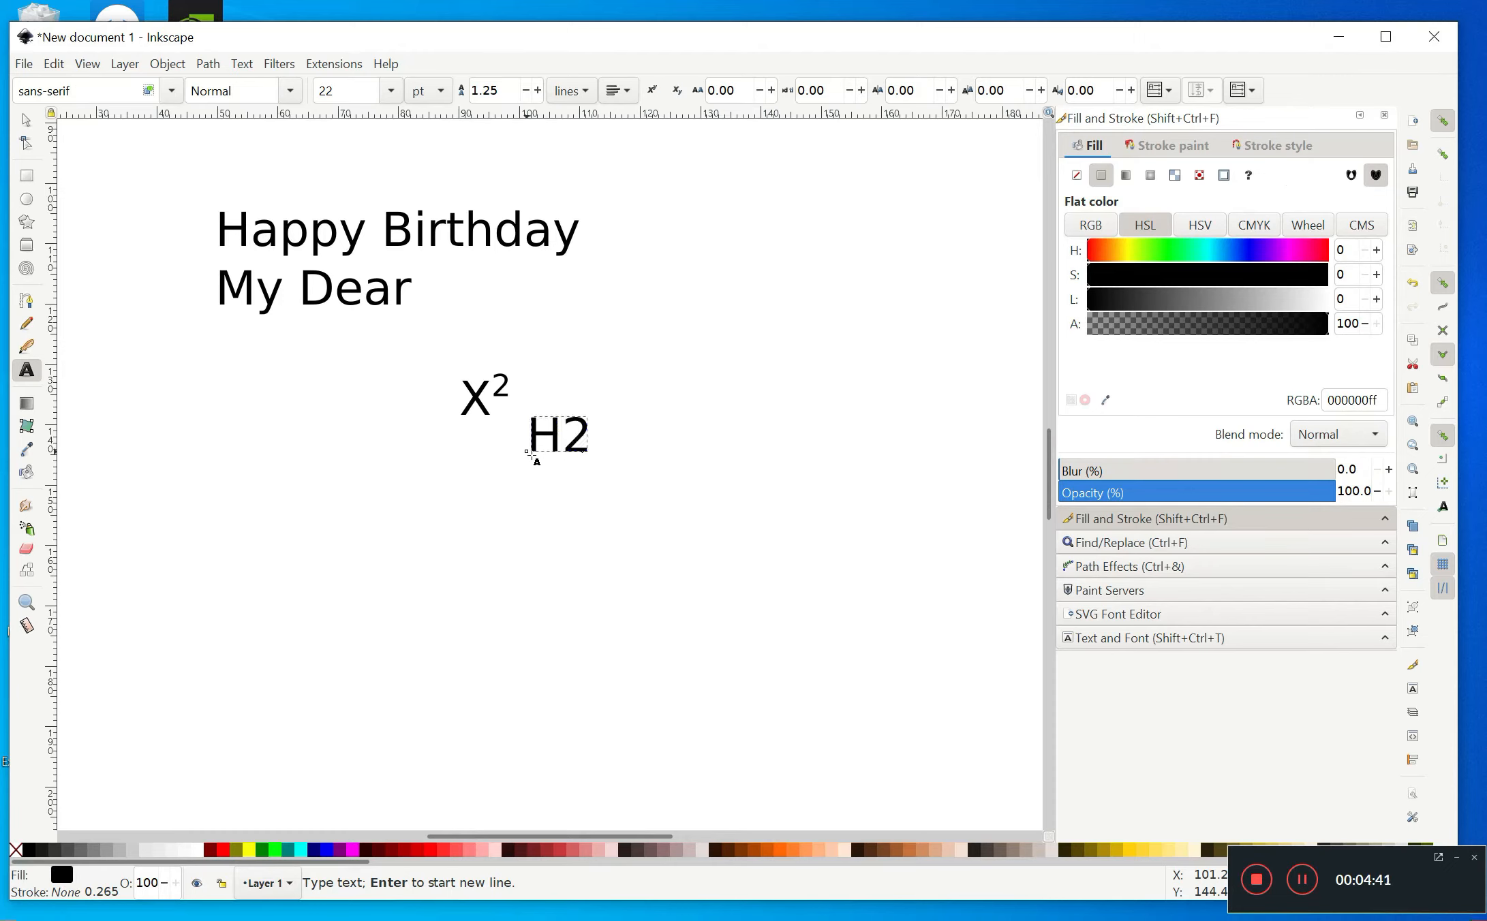
type("0")
key("Left")
left_click_drag(562, 430, 592, 434)
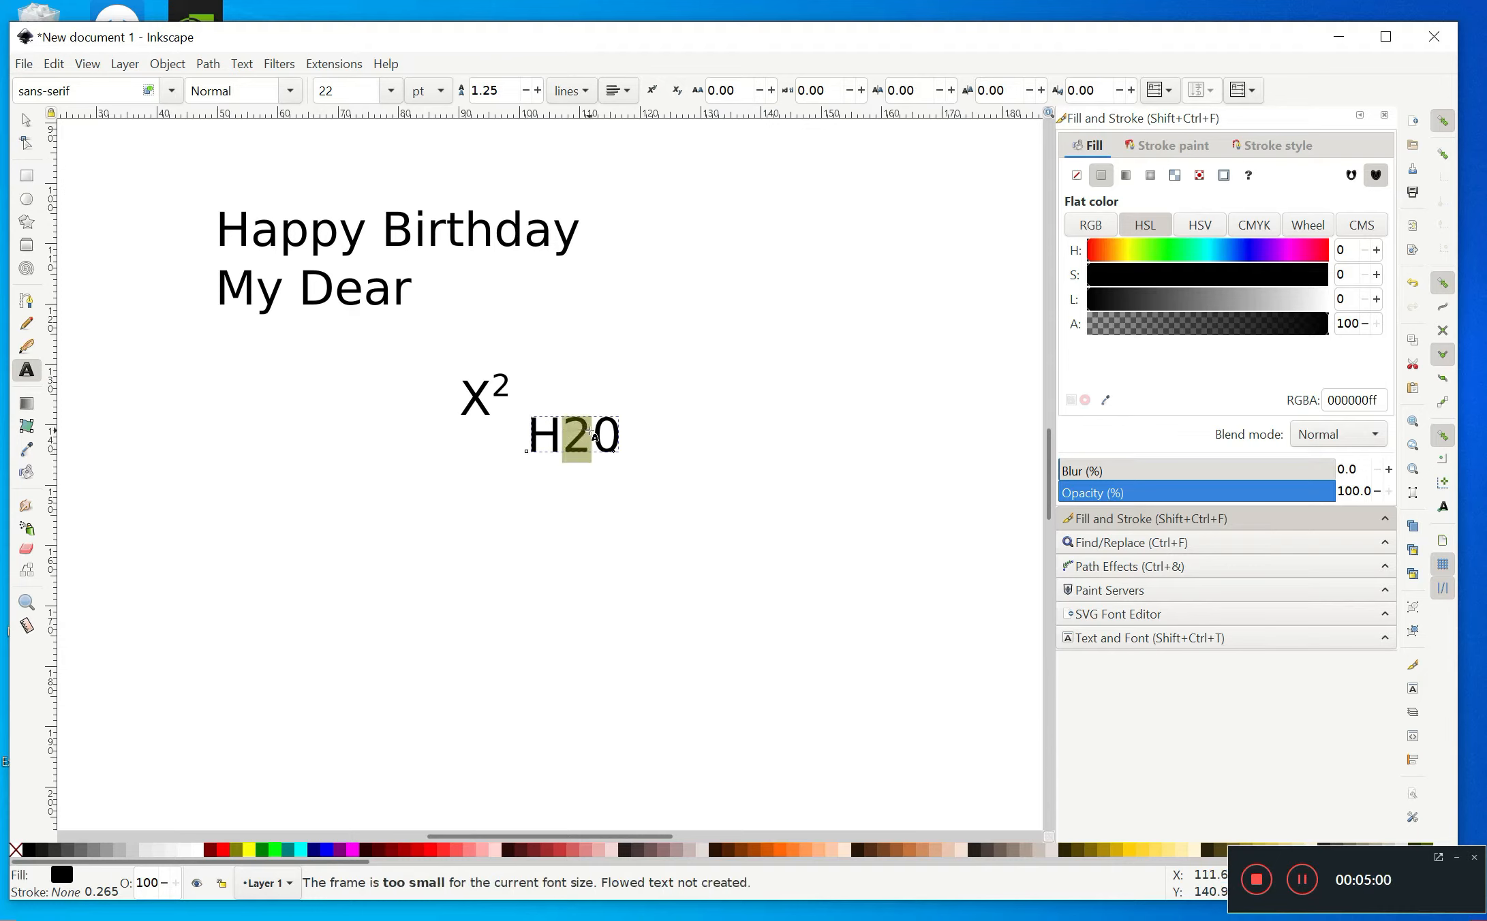
left_click(677, 91)
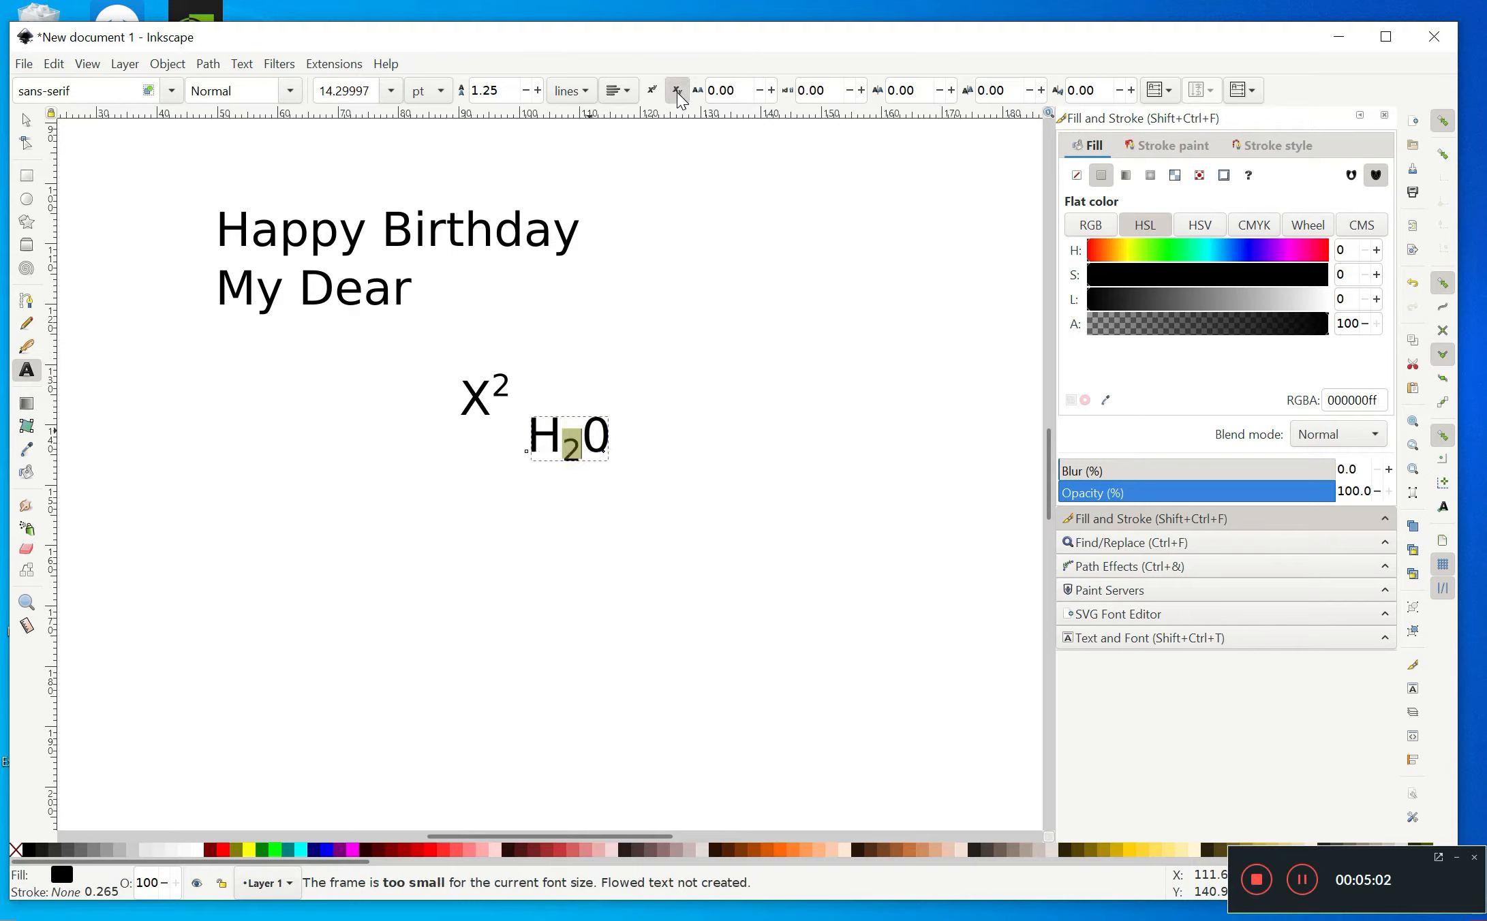
left_click(609, 435)
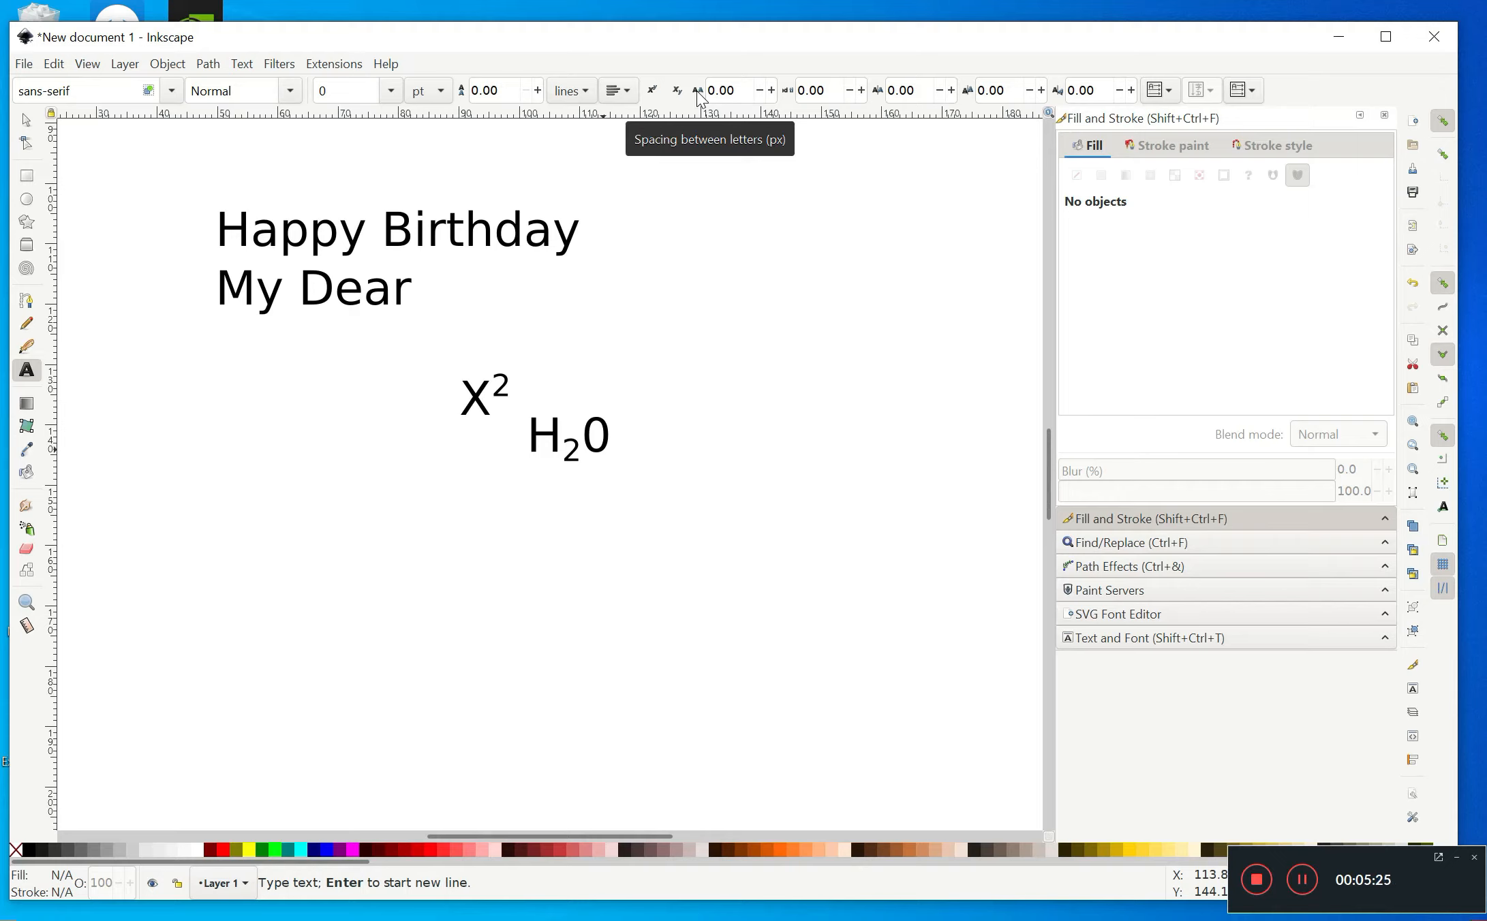
left_click(399, 248)
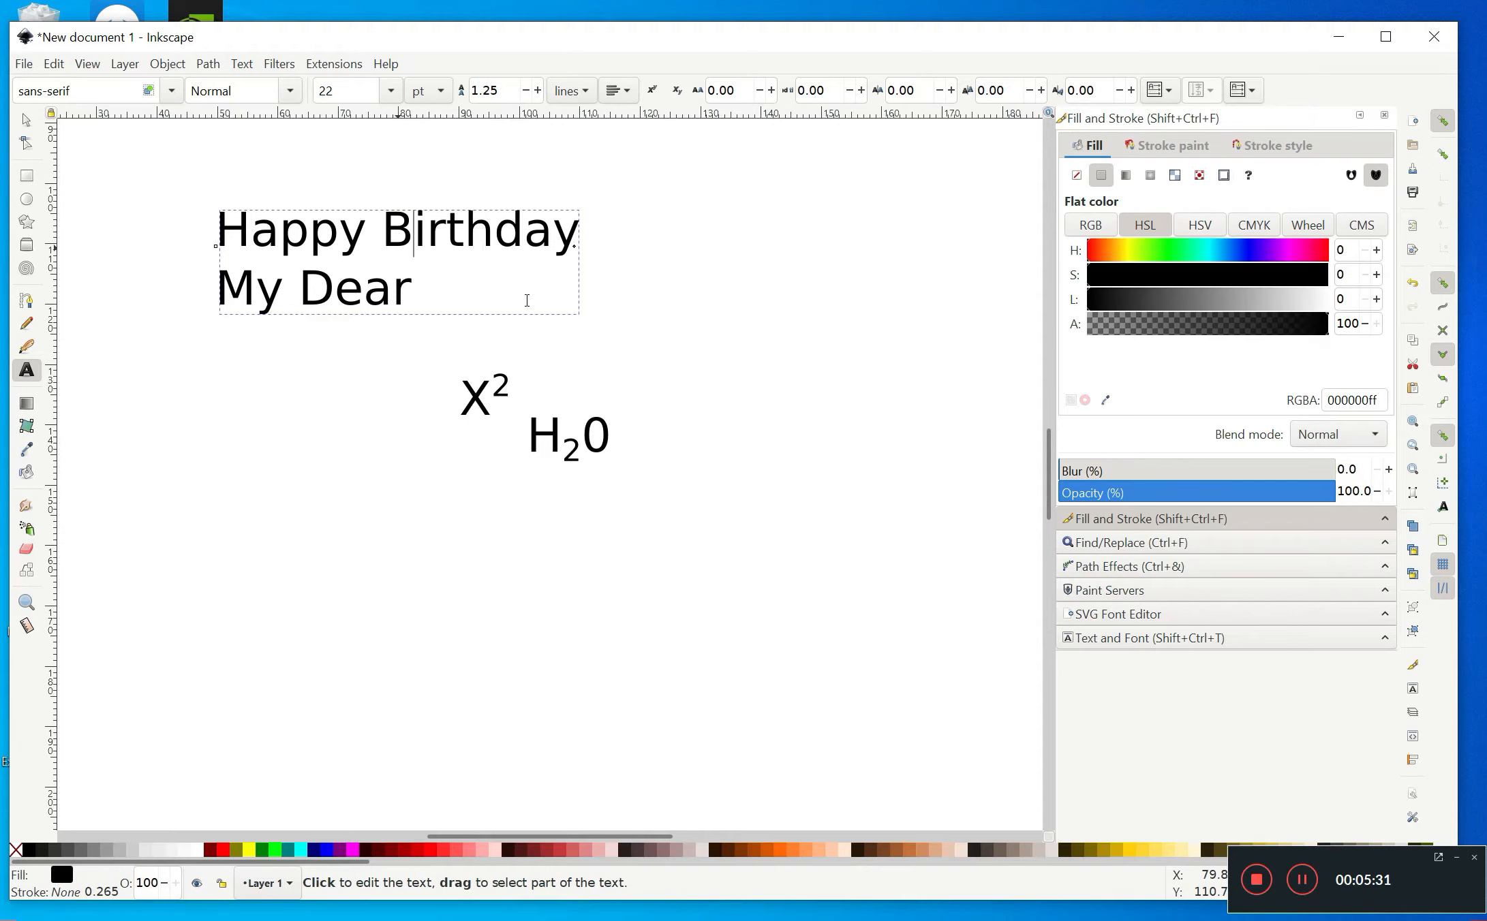
left_click(441, 281)
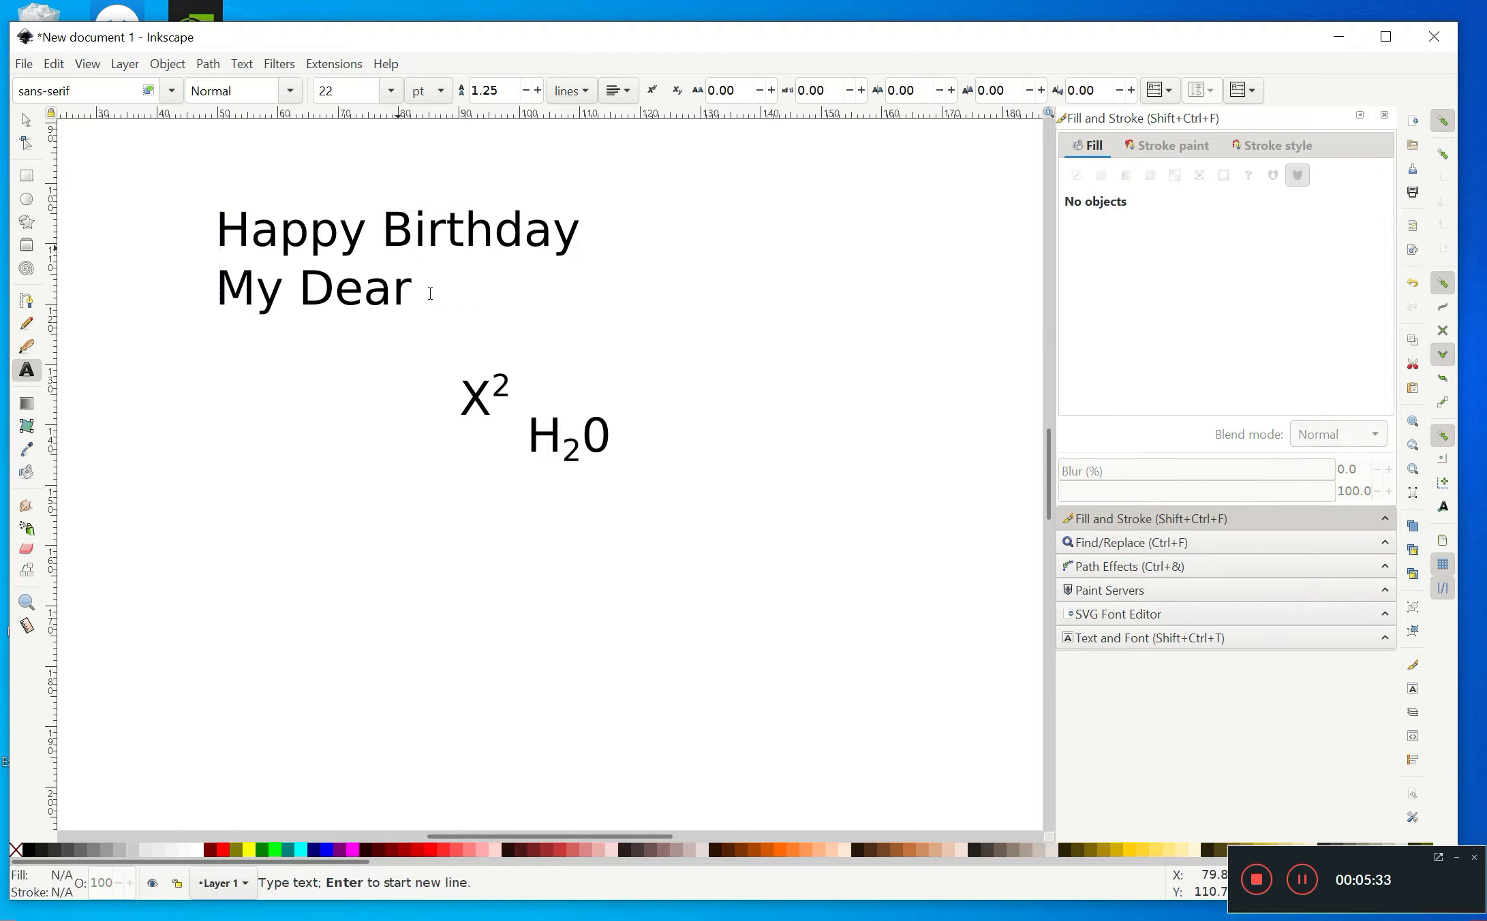
left_click(380, 257)
left_click(441, 287)
left_click(432, 288)
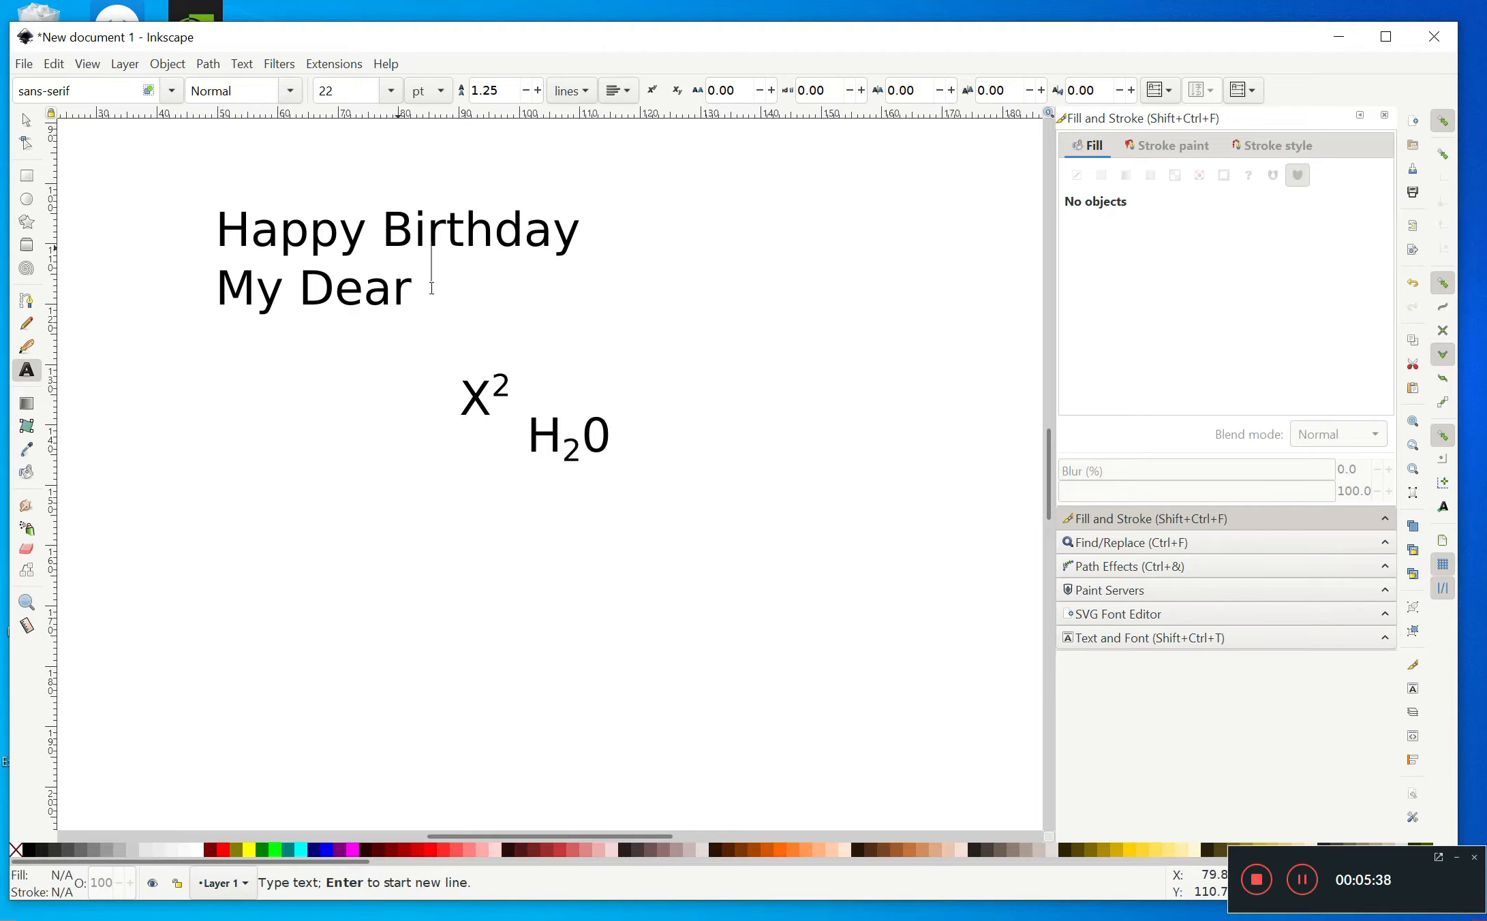
left_click(443, 230)
left_click(361, 296)
left_click(351, 295)
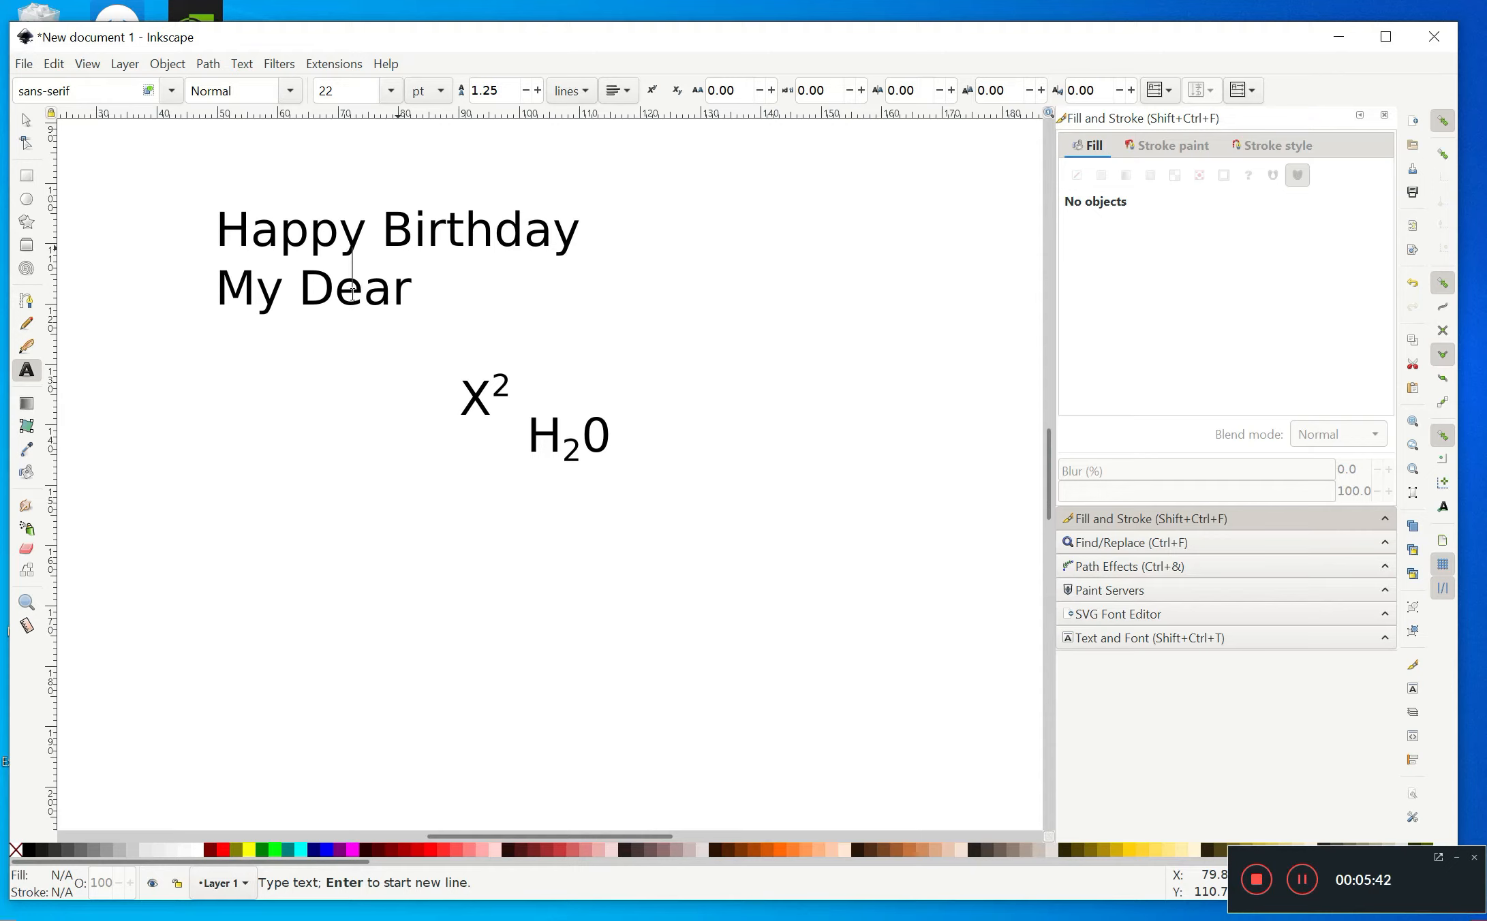
Step: Scale the greeting text up proportionally with the Selector tool to about 67 mm wide
left_click(27, 123)
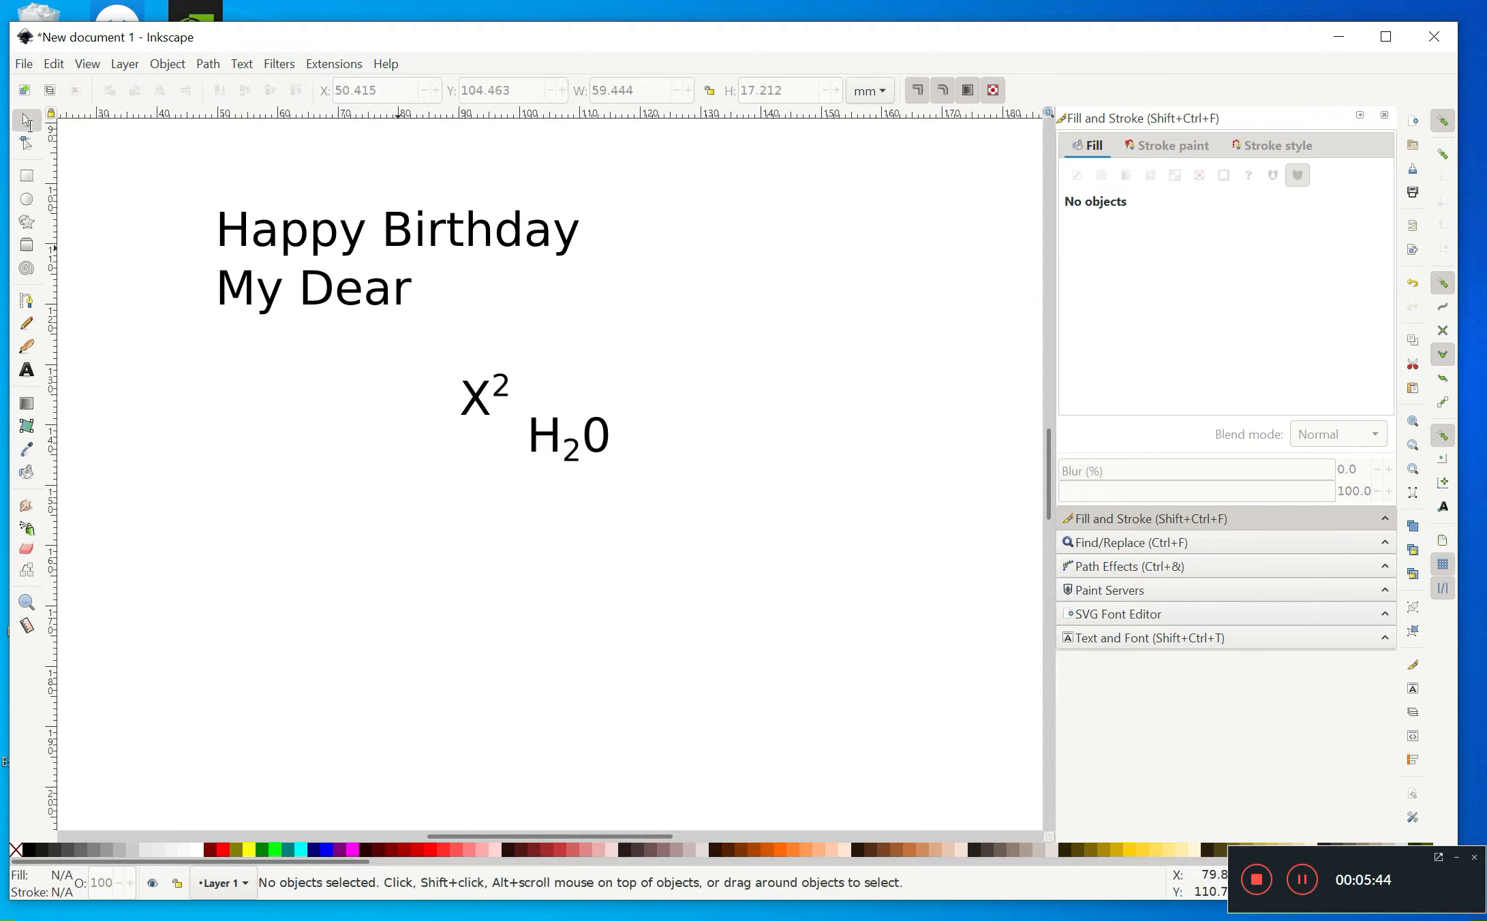
left_click(254, 250)
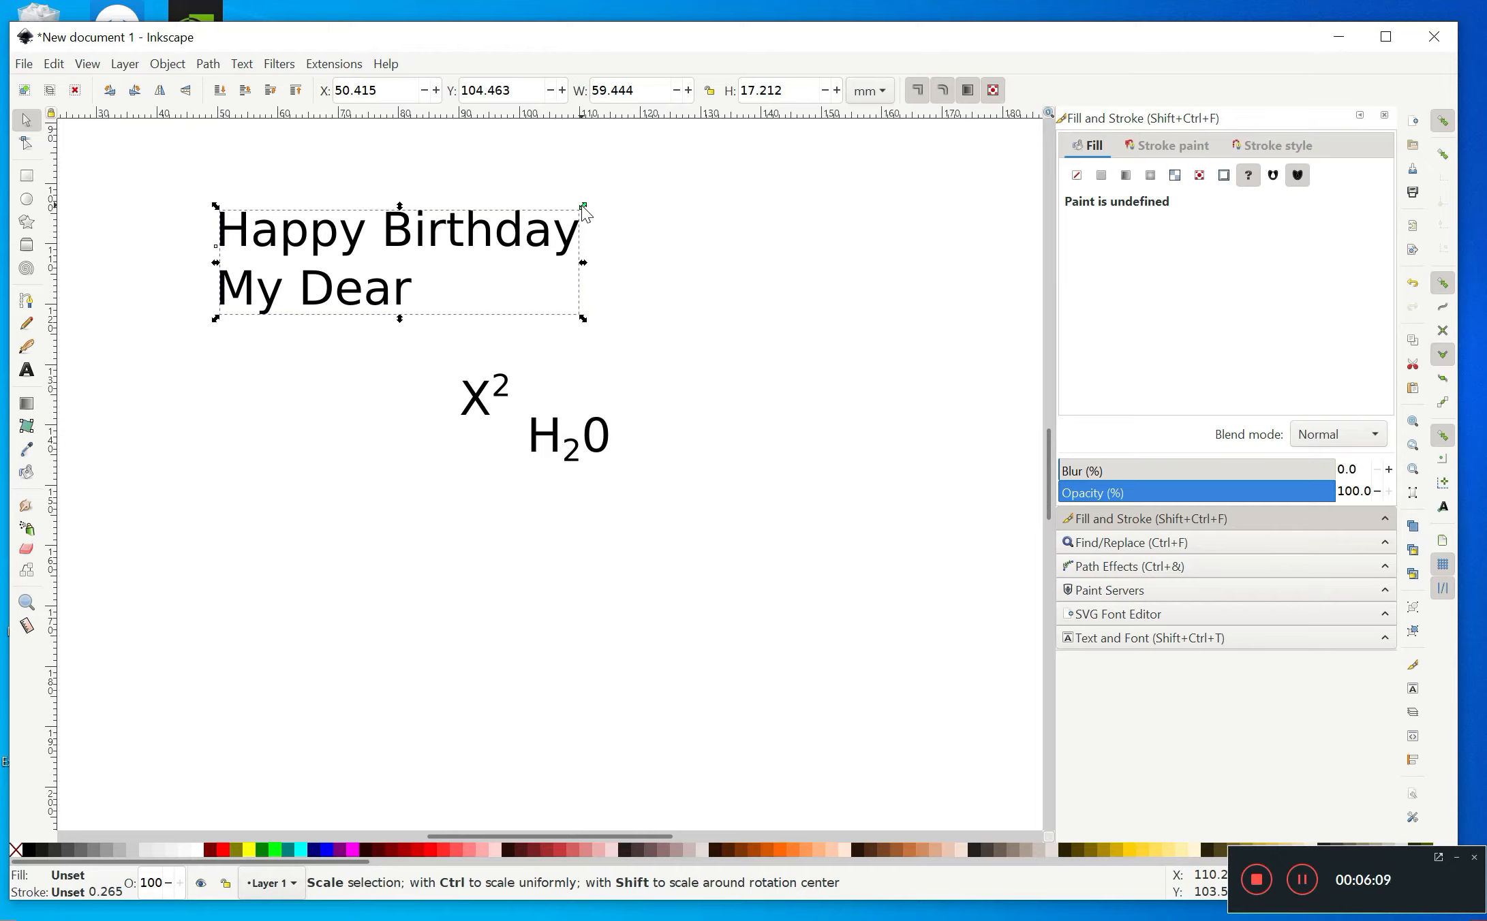
key("ctrl")
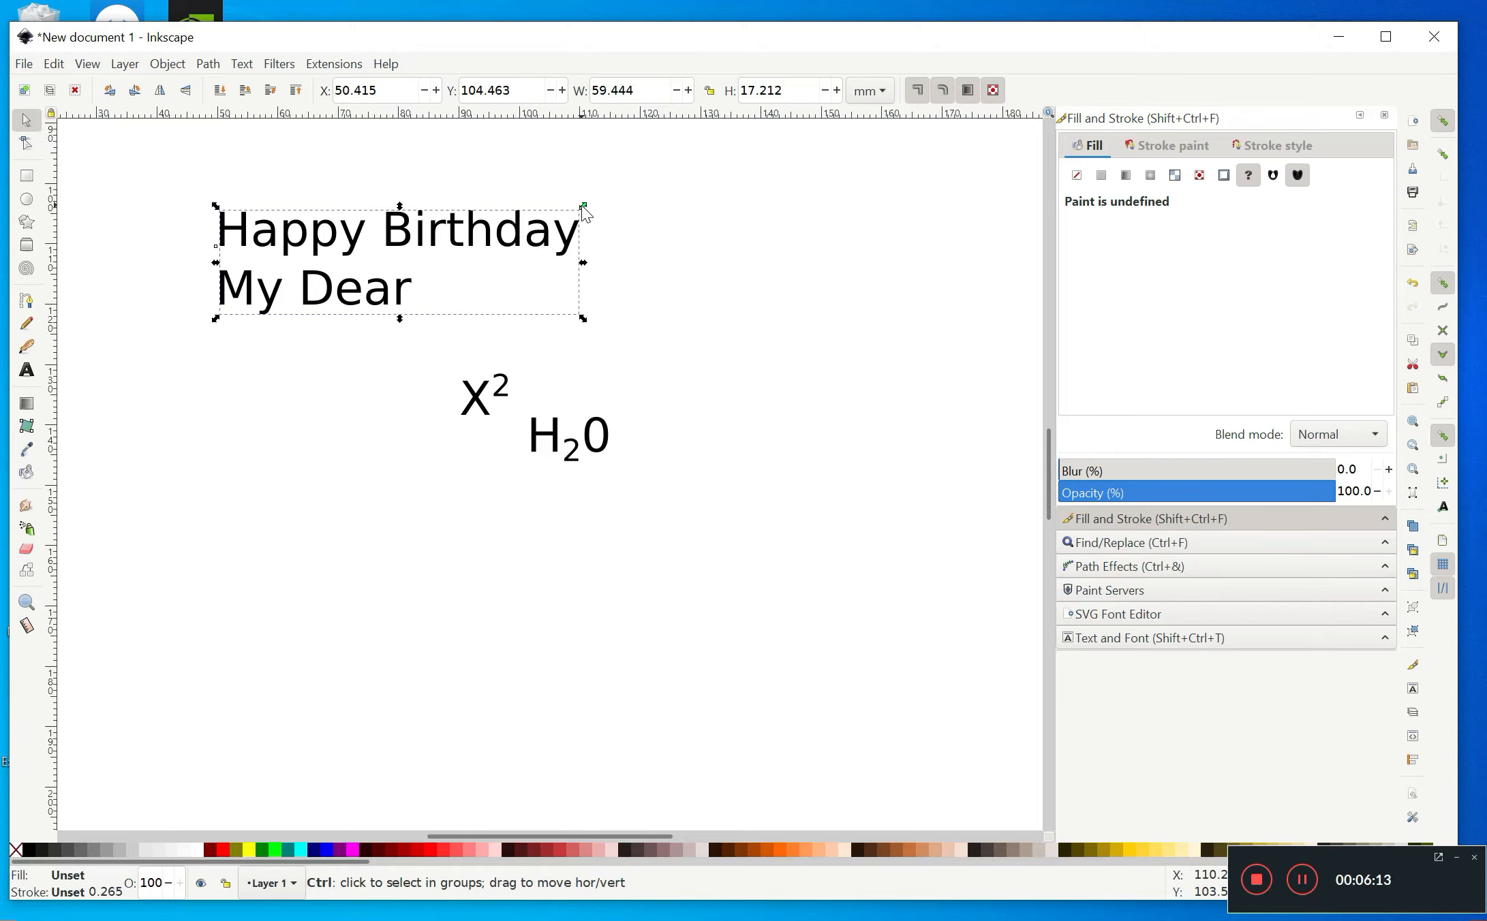
left_click_drag(583, 208, 676, 199)
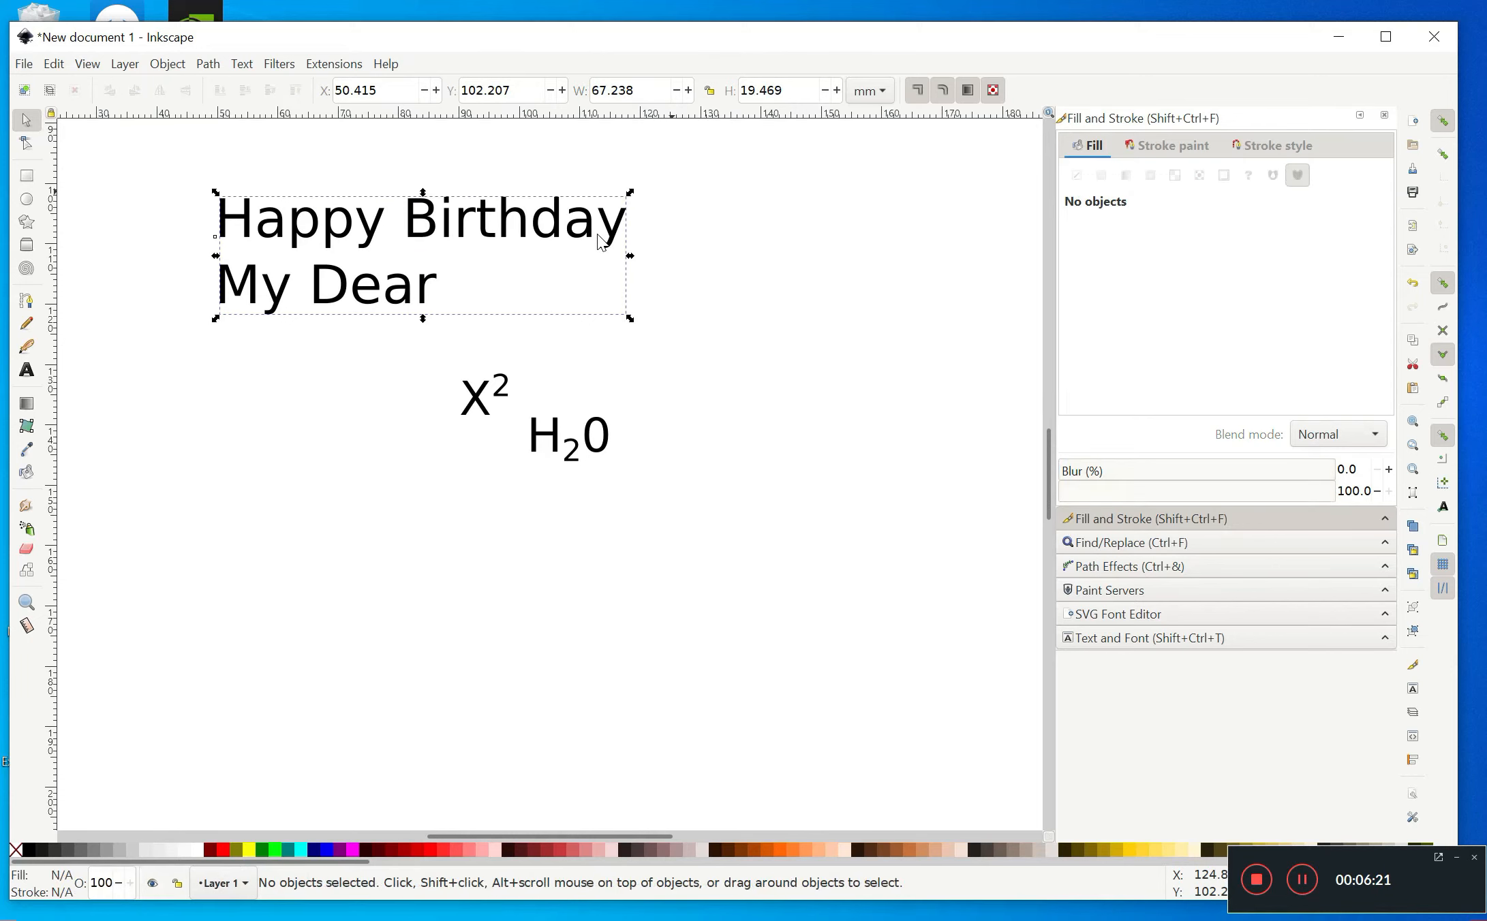
key("Escape")
Step: Rotate the greeting text slightly clockwise and deselect it
left_click(599, 240)
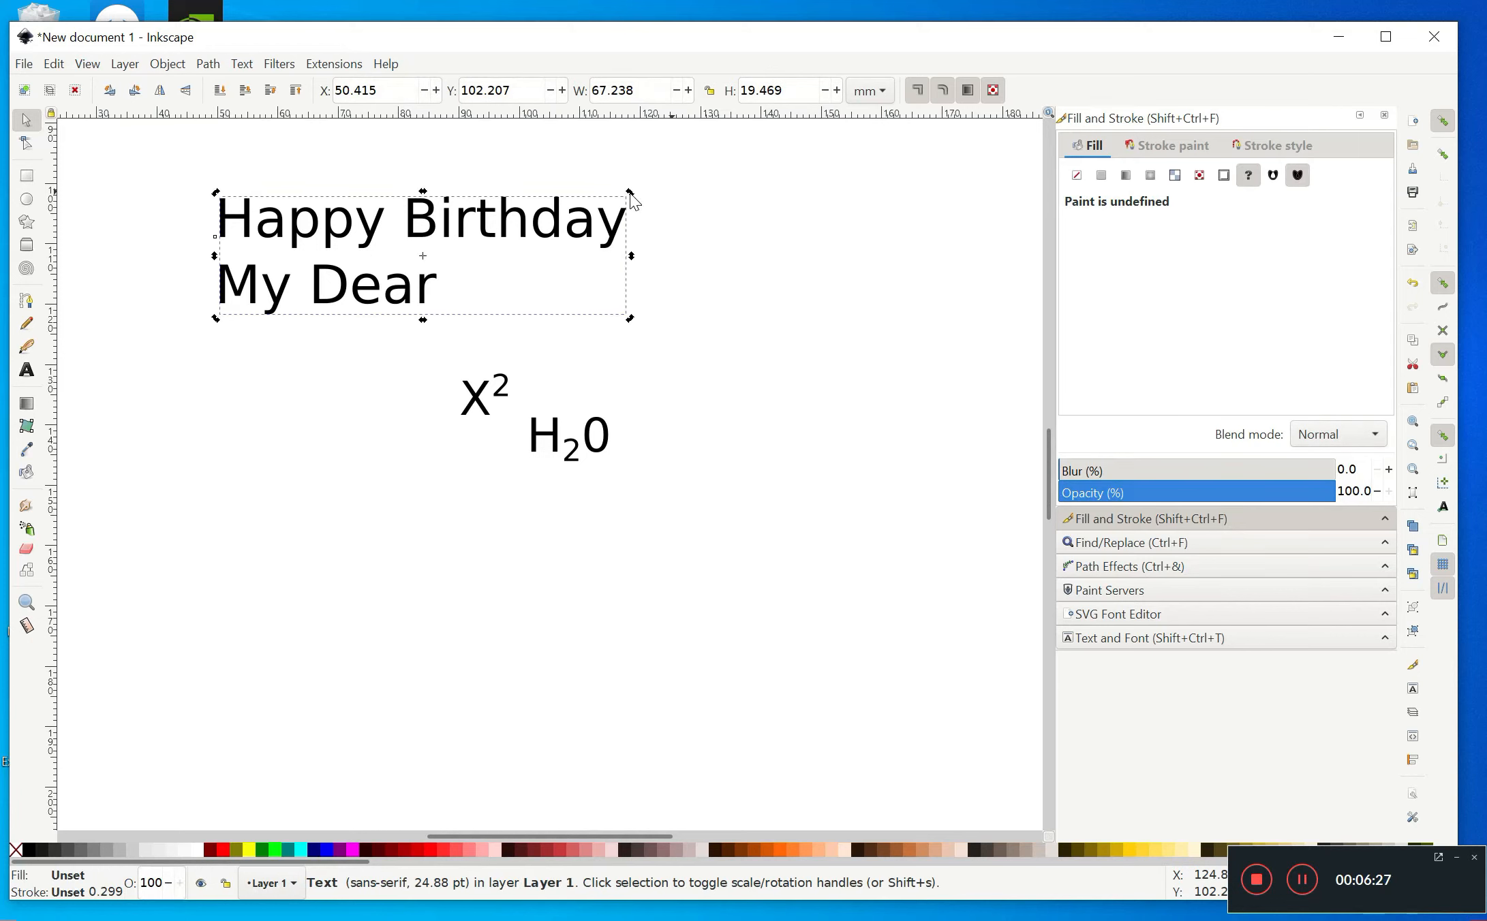
mouse_move(630, 194)
left_mouse_down()
mouse_move(640, 211)
mouse_move(603, 337)
mouse_move(632, 200)
left_mouse_up()
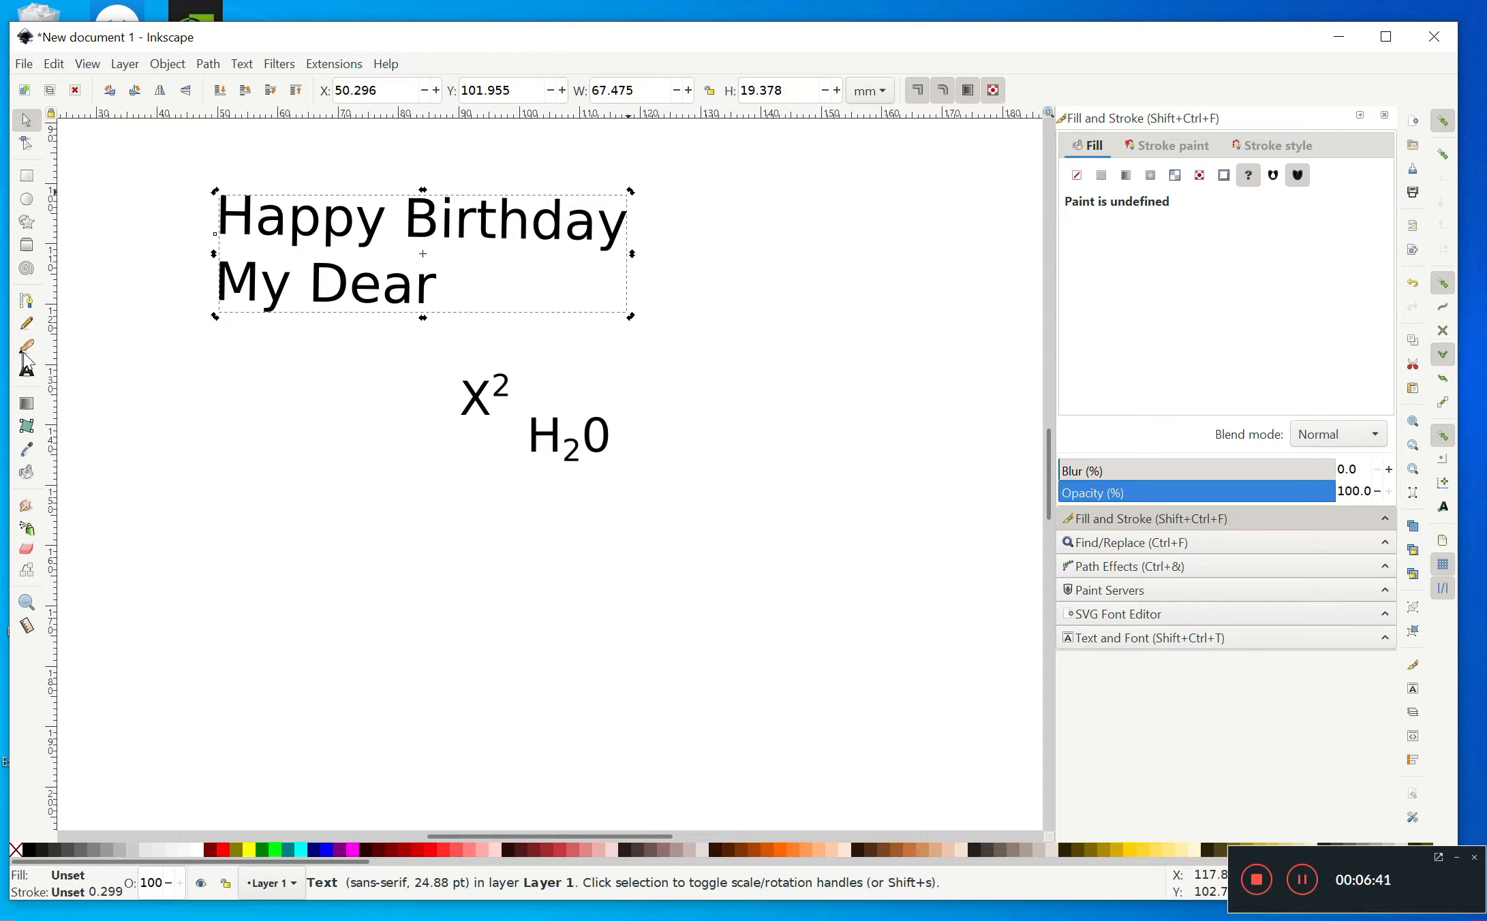
left_click(350, 252)
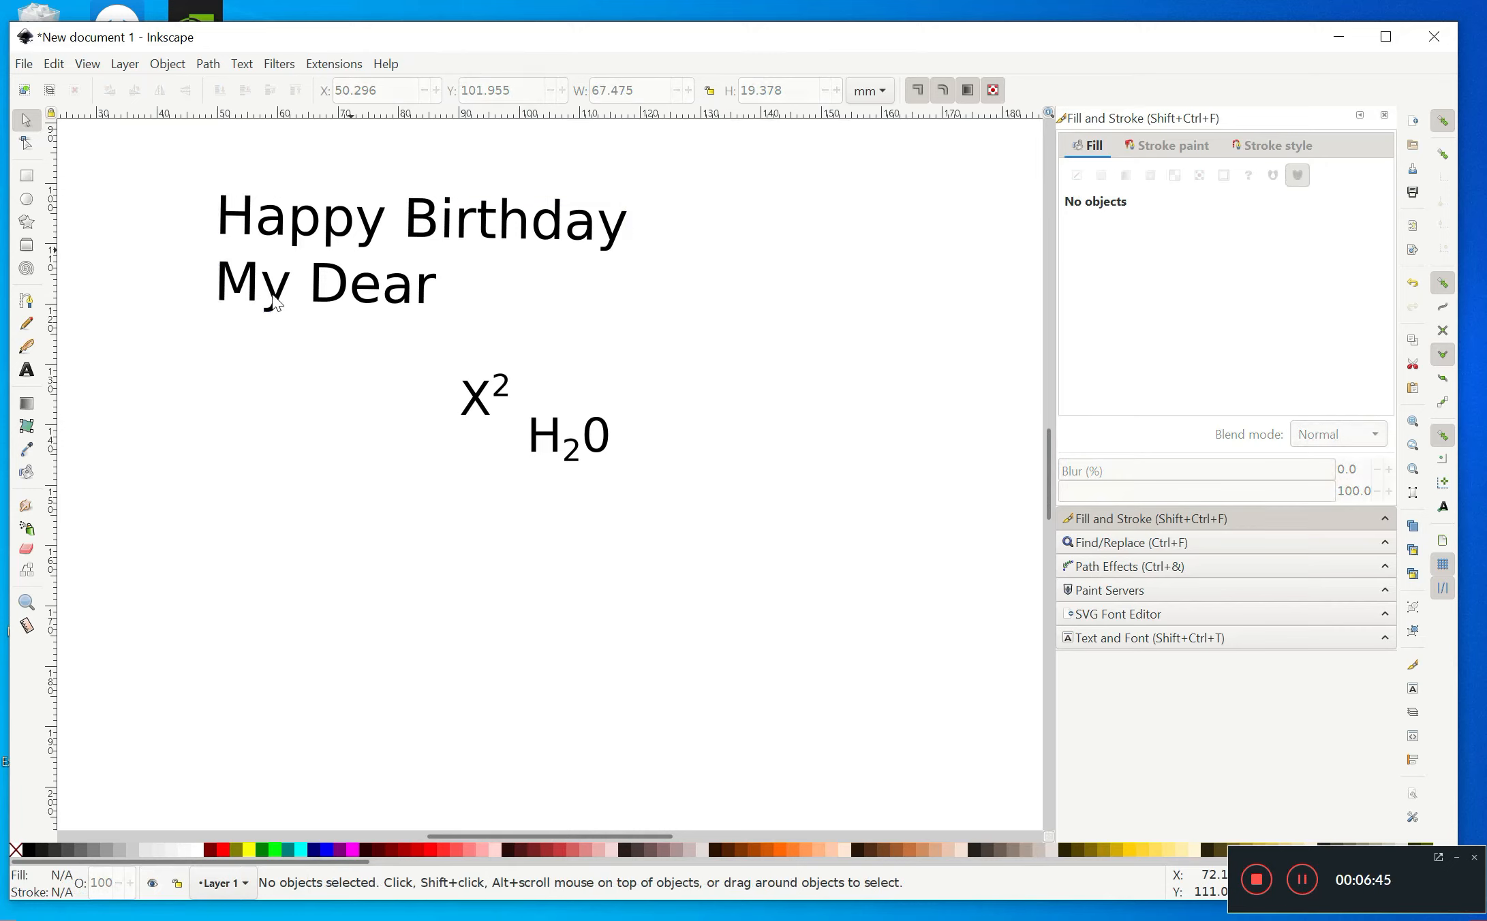
Step: Add a new text "Have a nice day" in the empty area below the H₂0 text
left_click(27, 371)
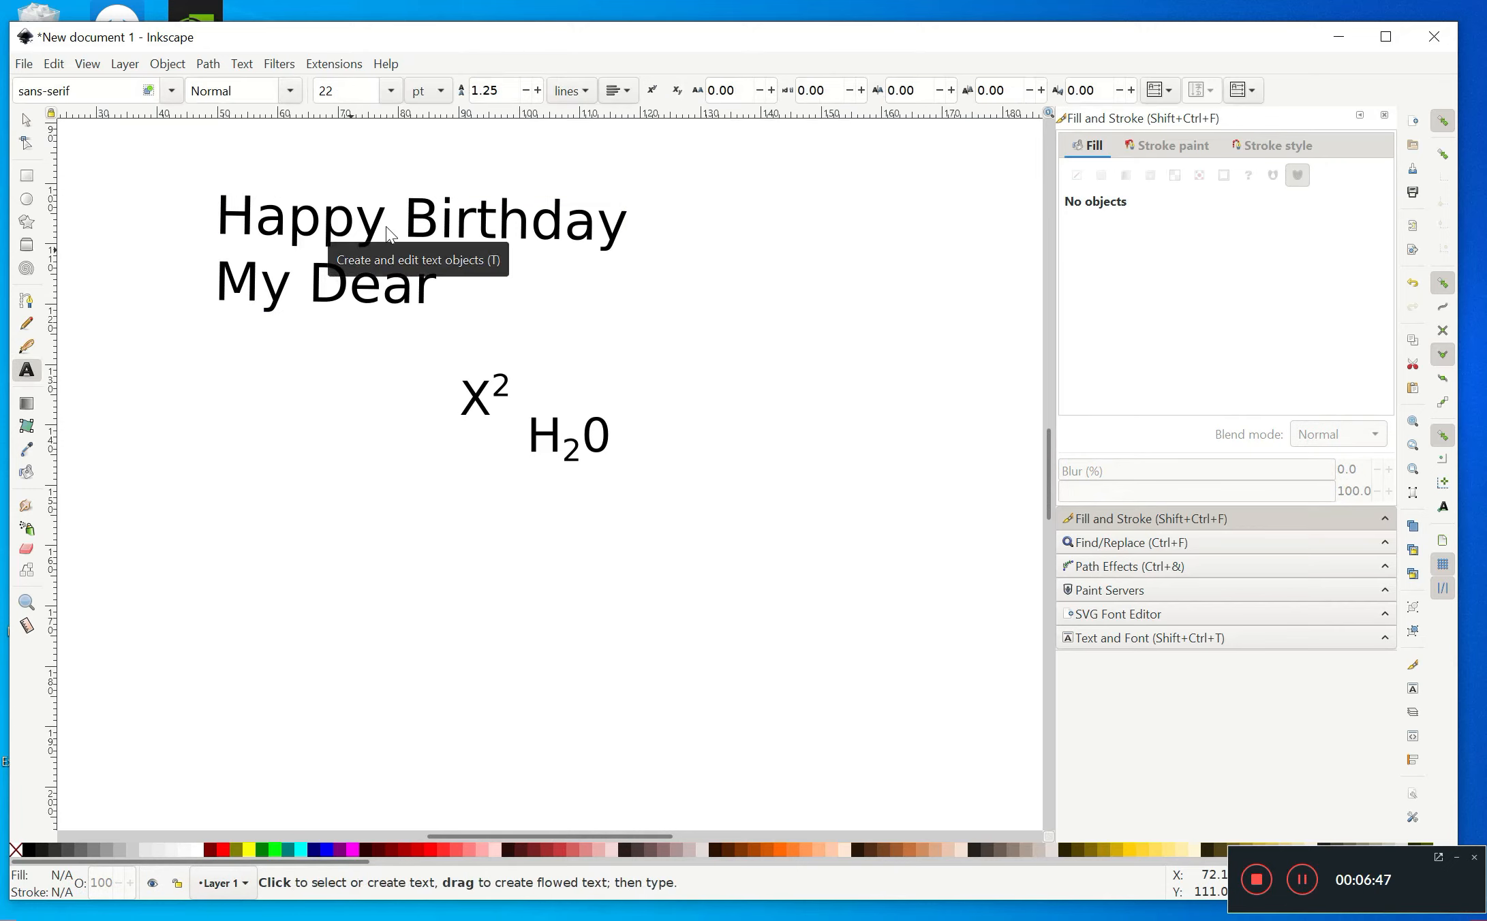
left_click(353, 222)
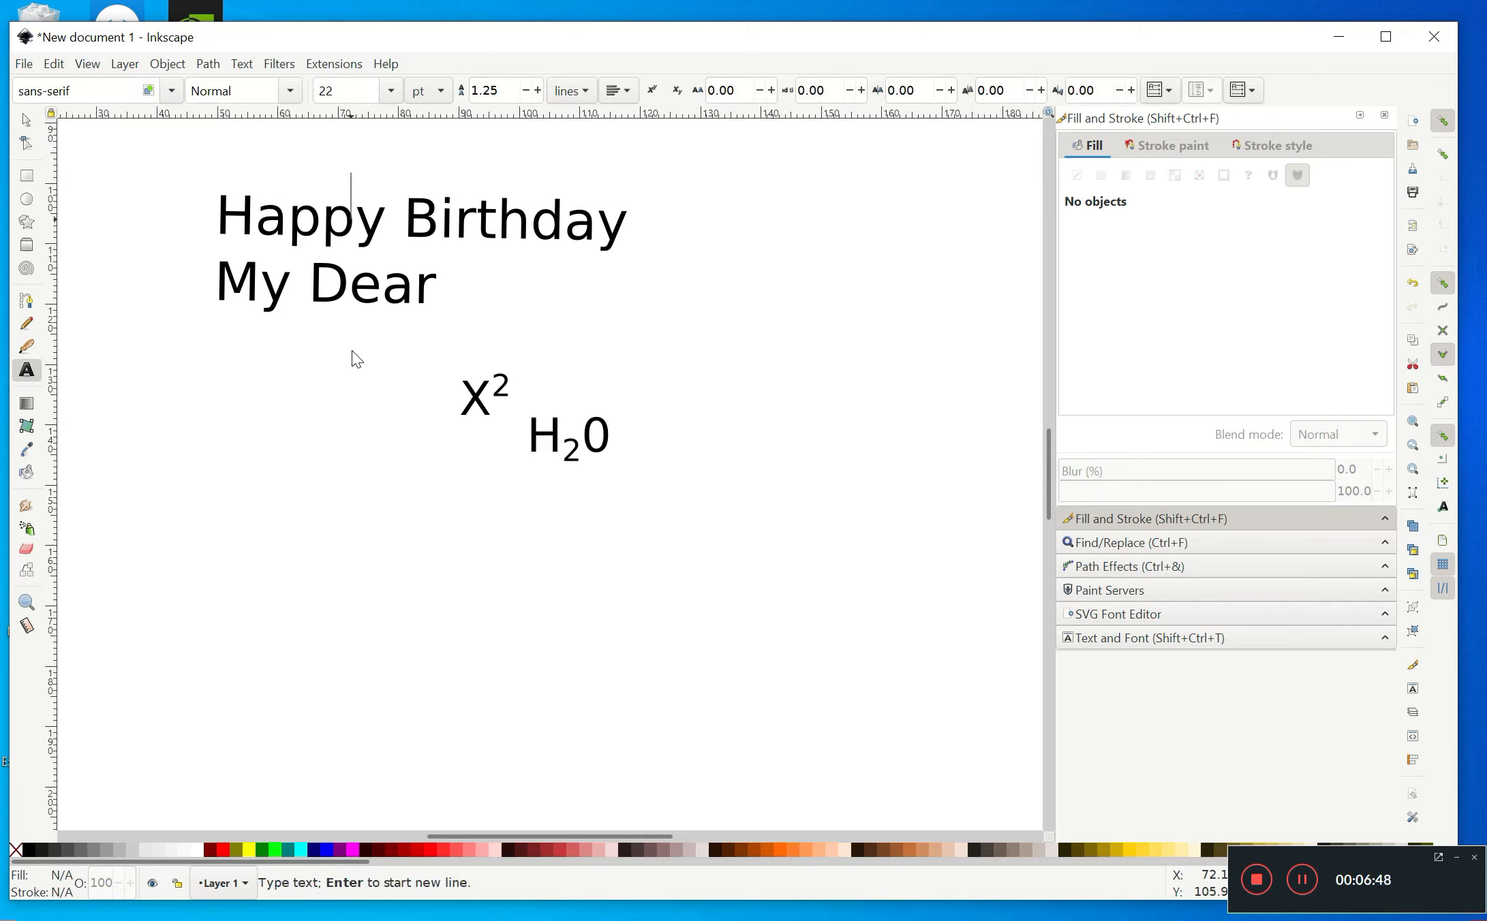
left_click(315, 482)
left_click(340, 607)
type("Have a ")
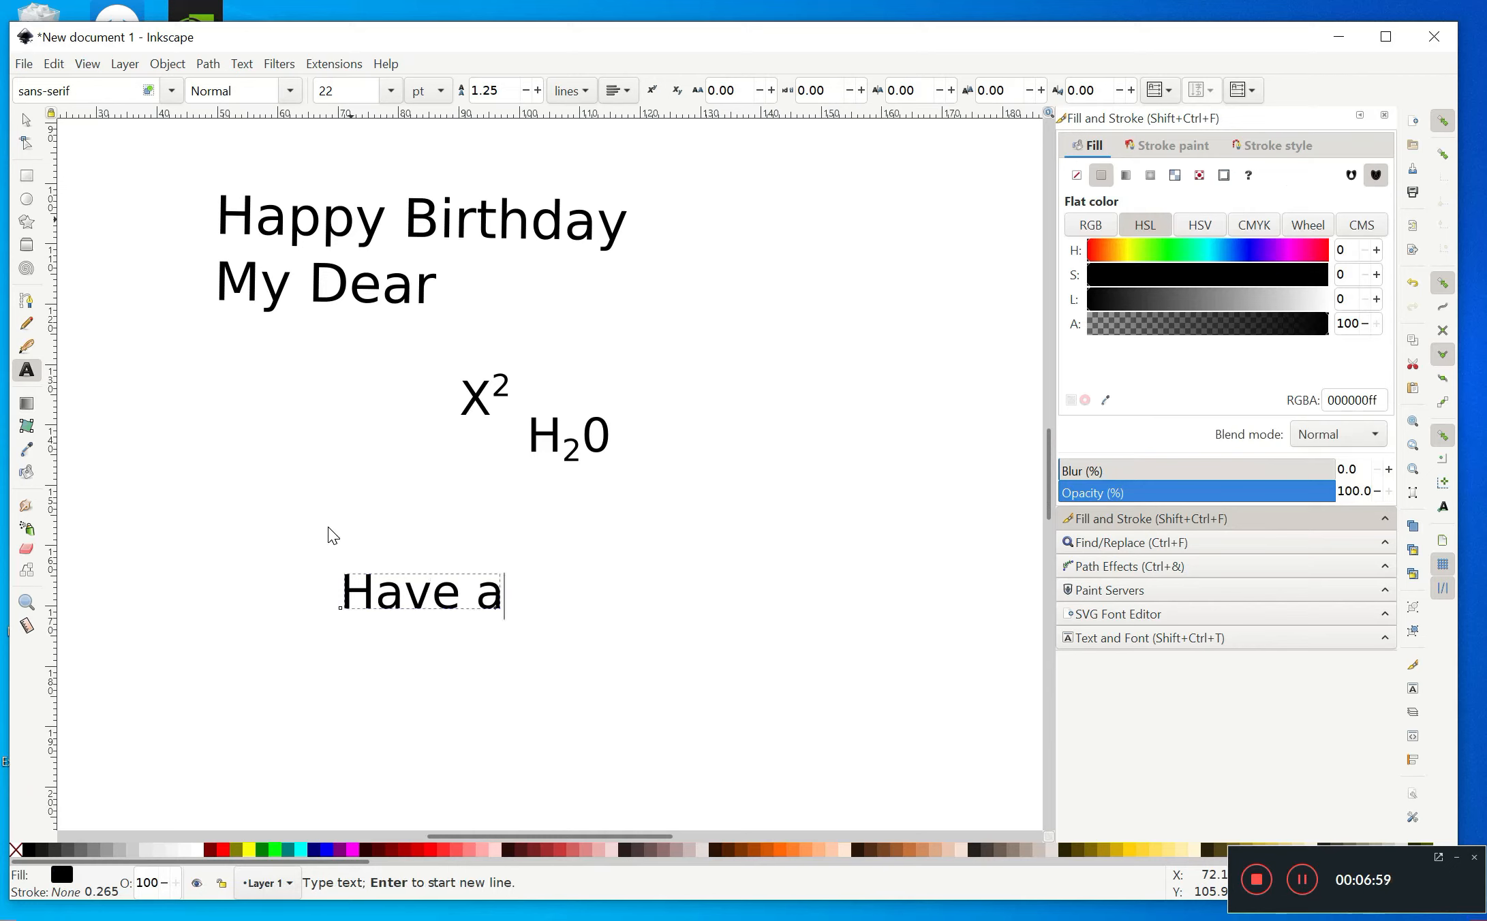
type("nice")
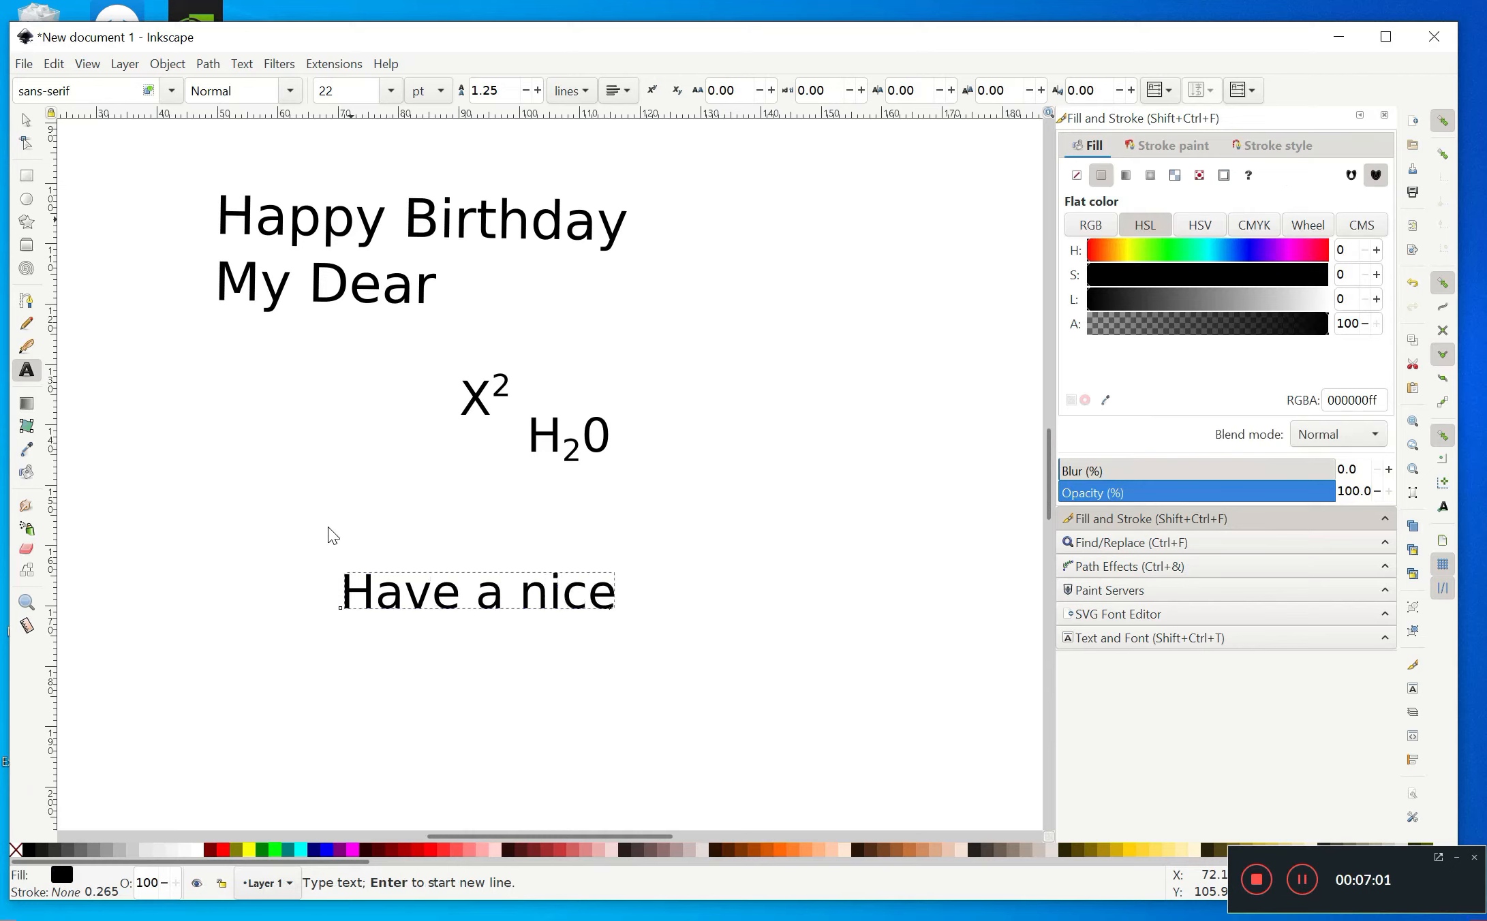
type(" day")
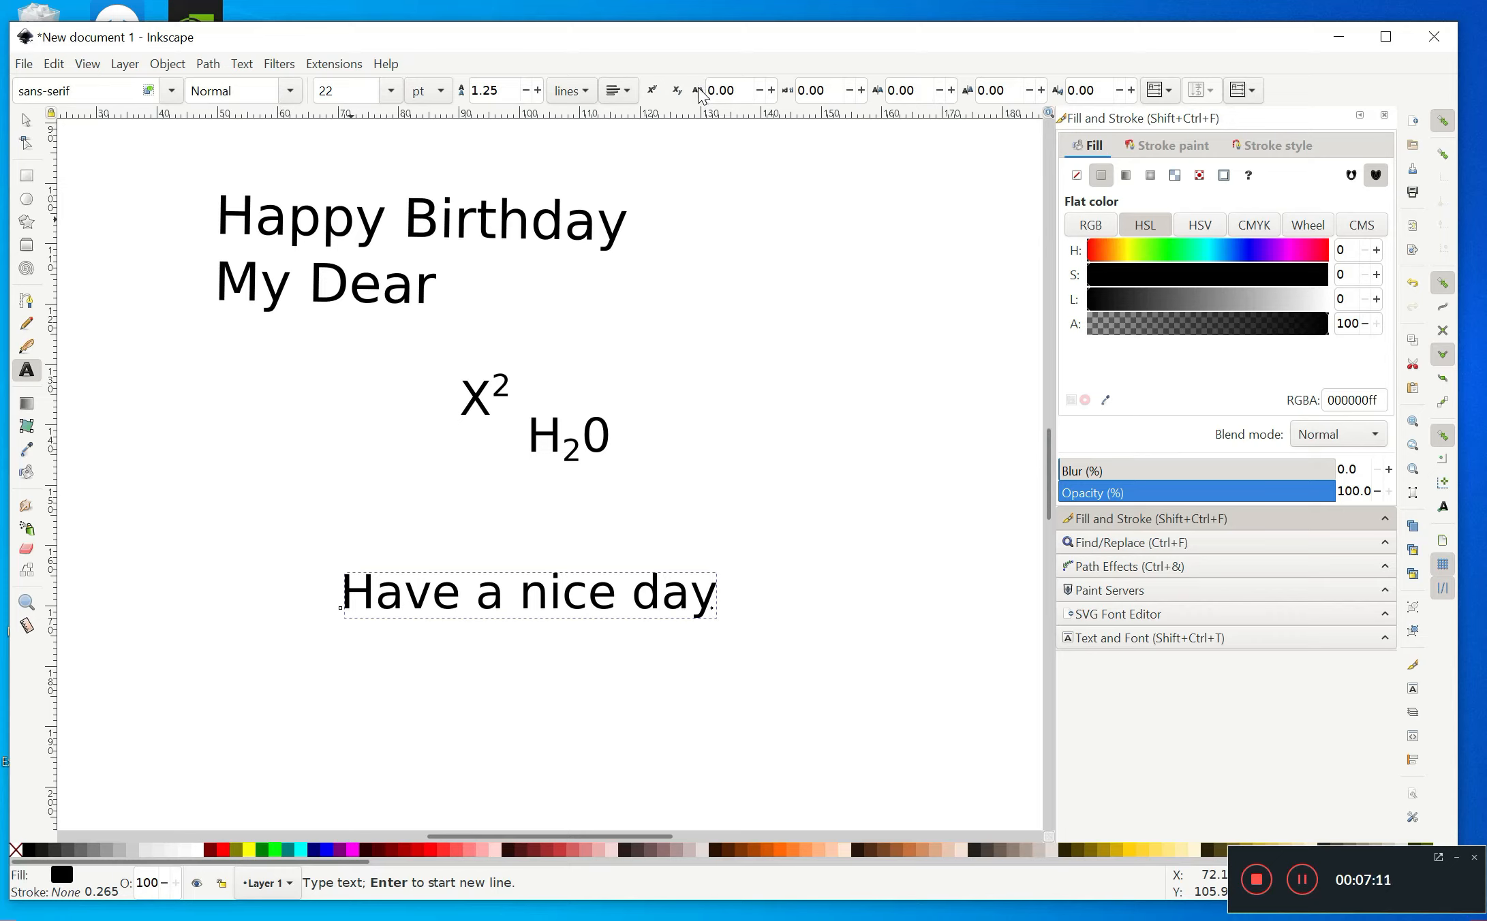
Step: Set both the letter spacing and the word spacing of "Have a nice day" to 10 px
left_click(717, 95)
key("Delete")
type("10")
key("Return")
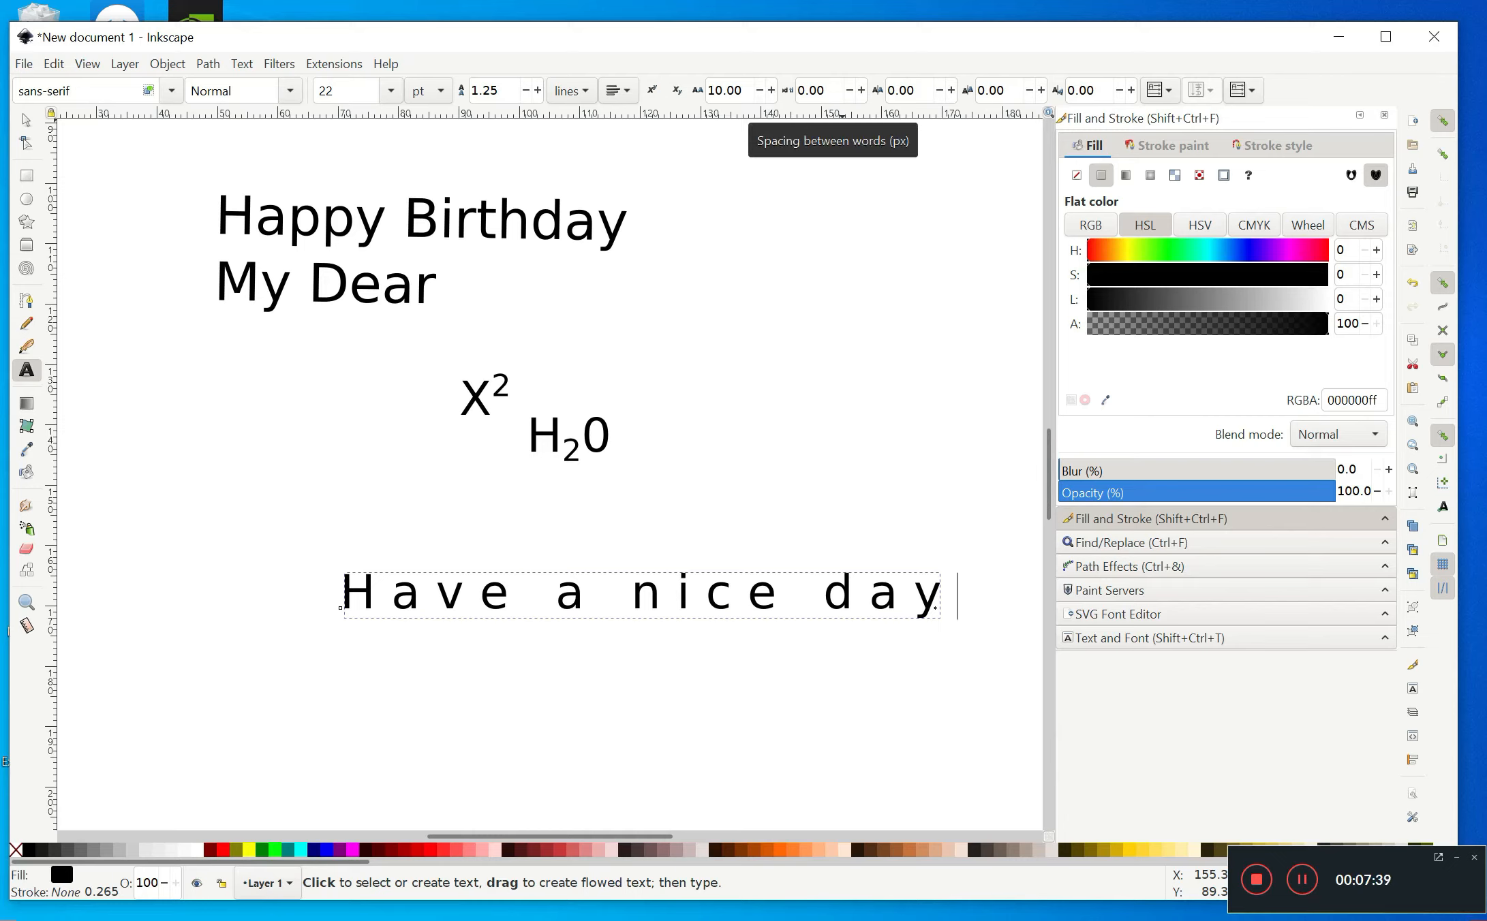
left_click(801, 90)
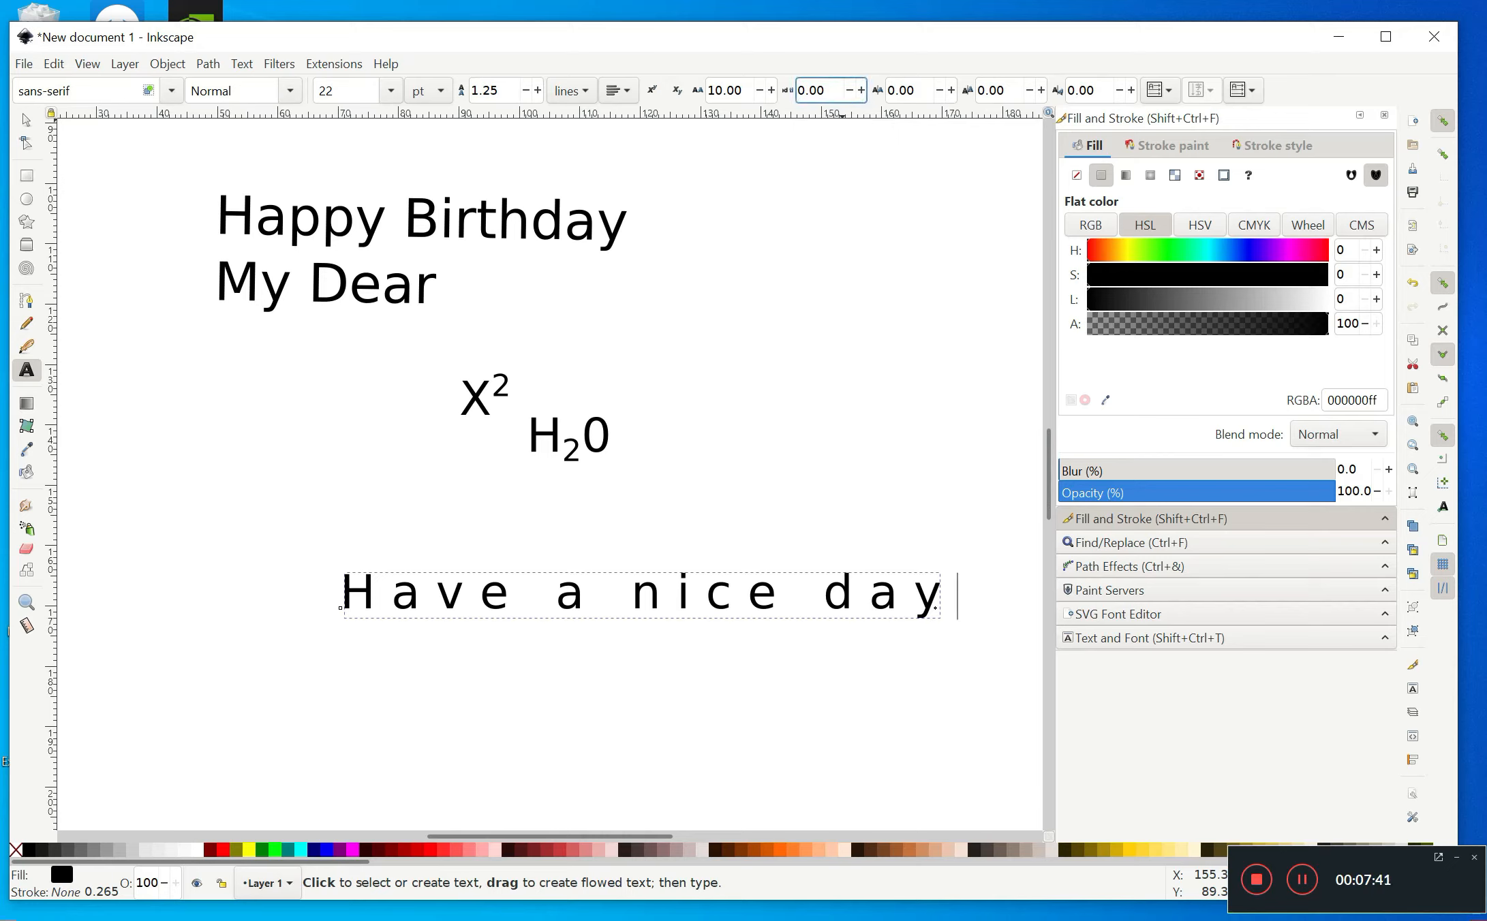
type("1")
key("Return")
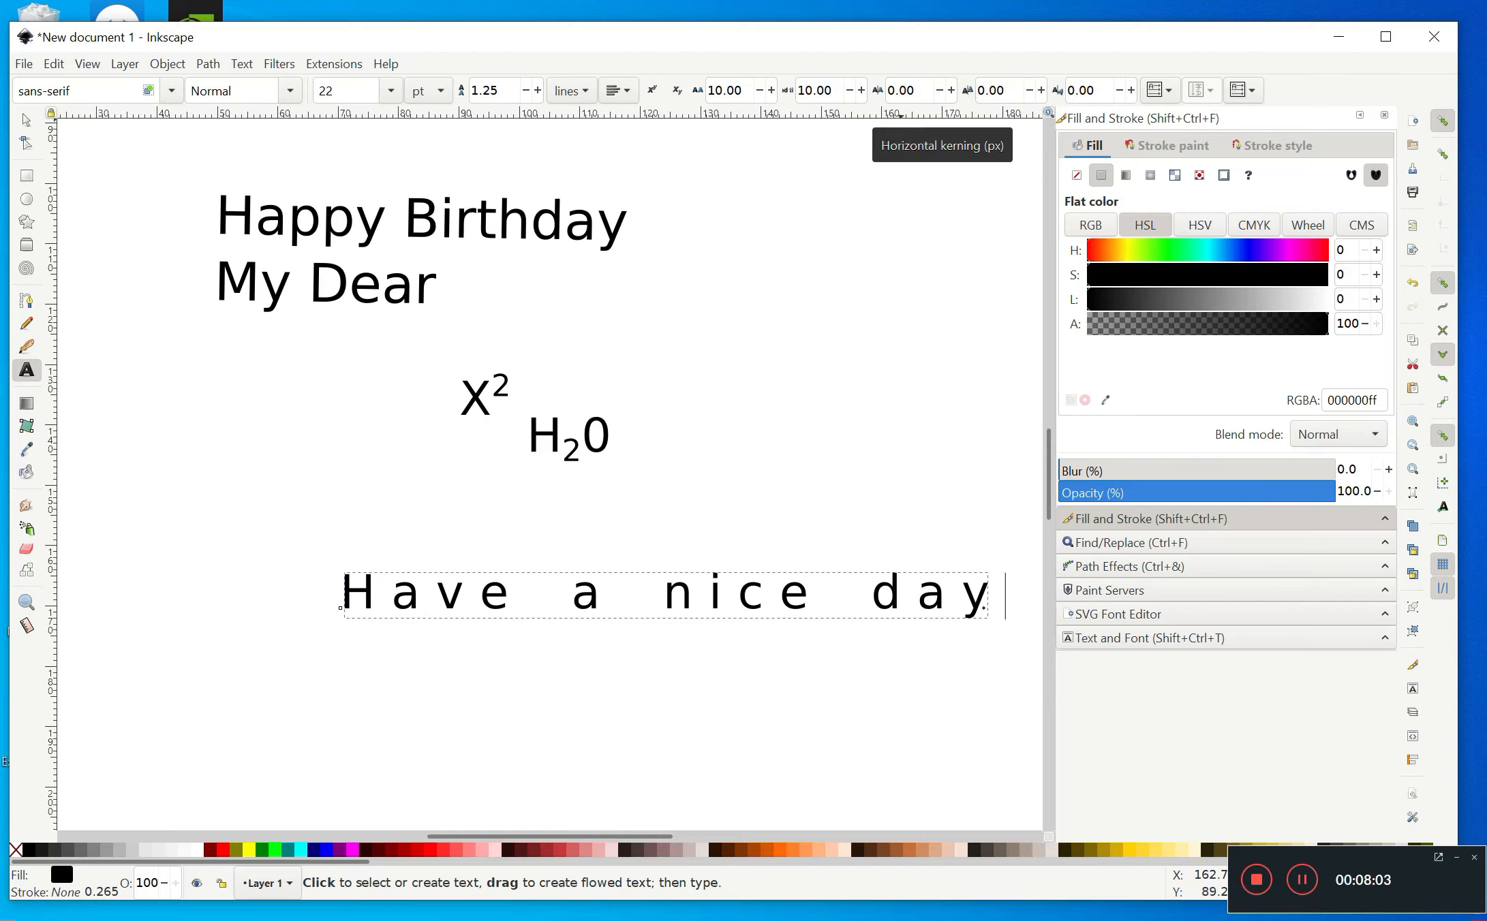
Step: Try a horizontal kerning of 10 px in front of "nice" and undo it
left_click(668, 601)
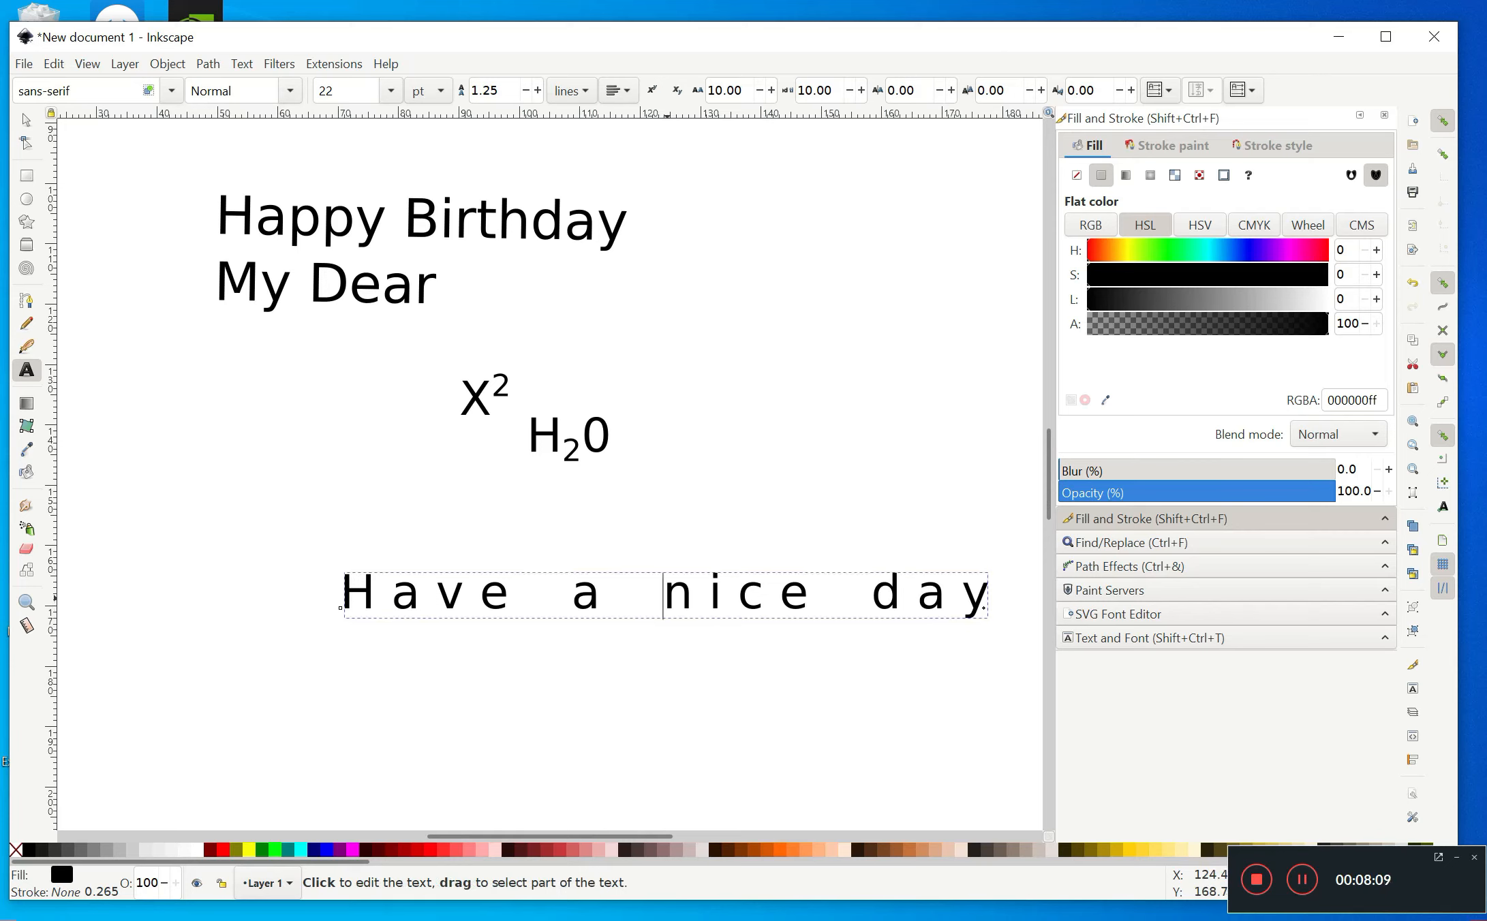
left_click(898, 90)
key("BackSpace")
type("10")
key("Return")
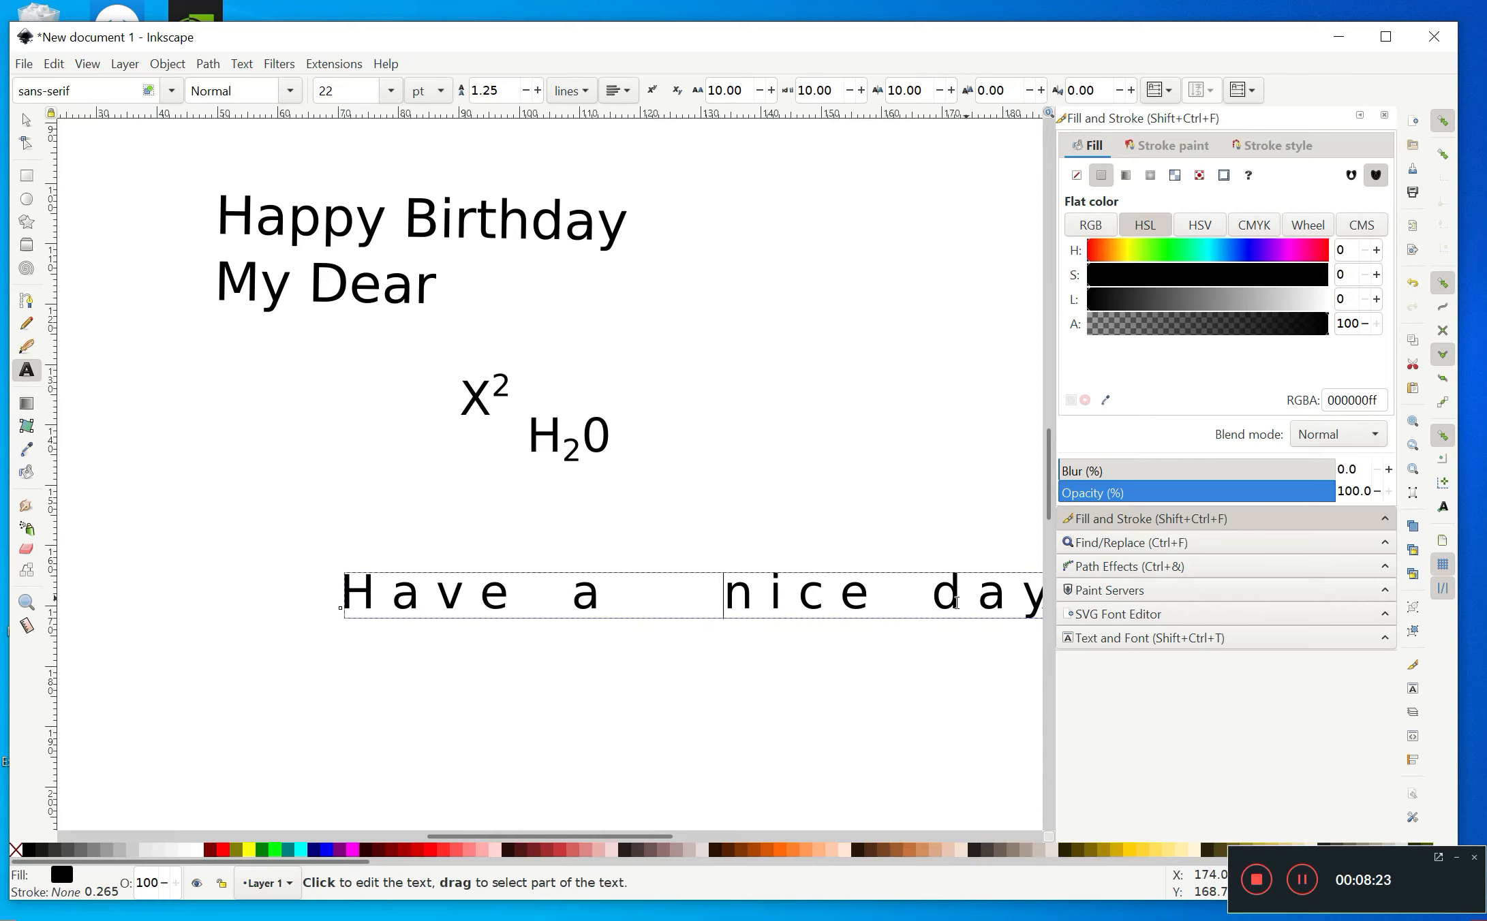
left_click(1408, 286)
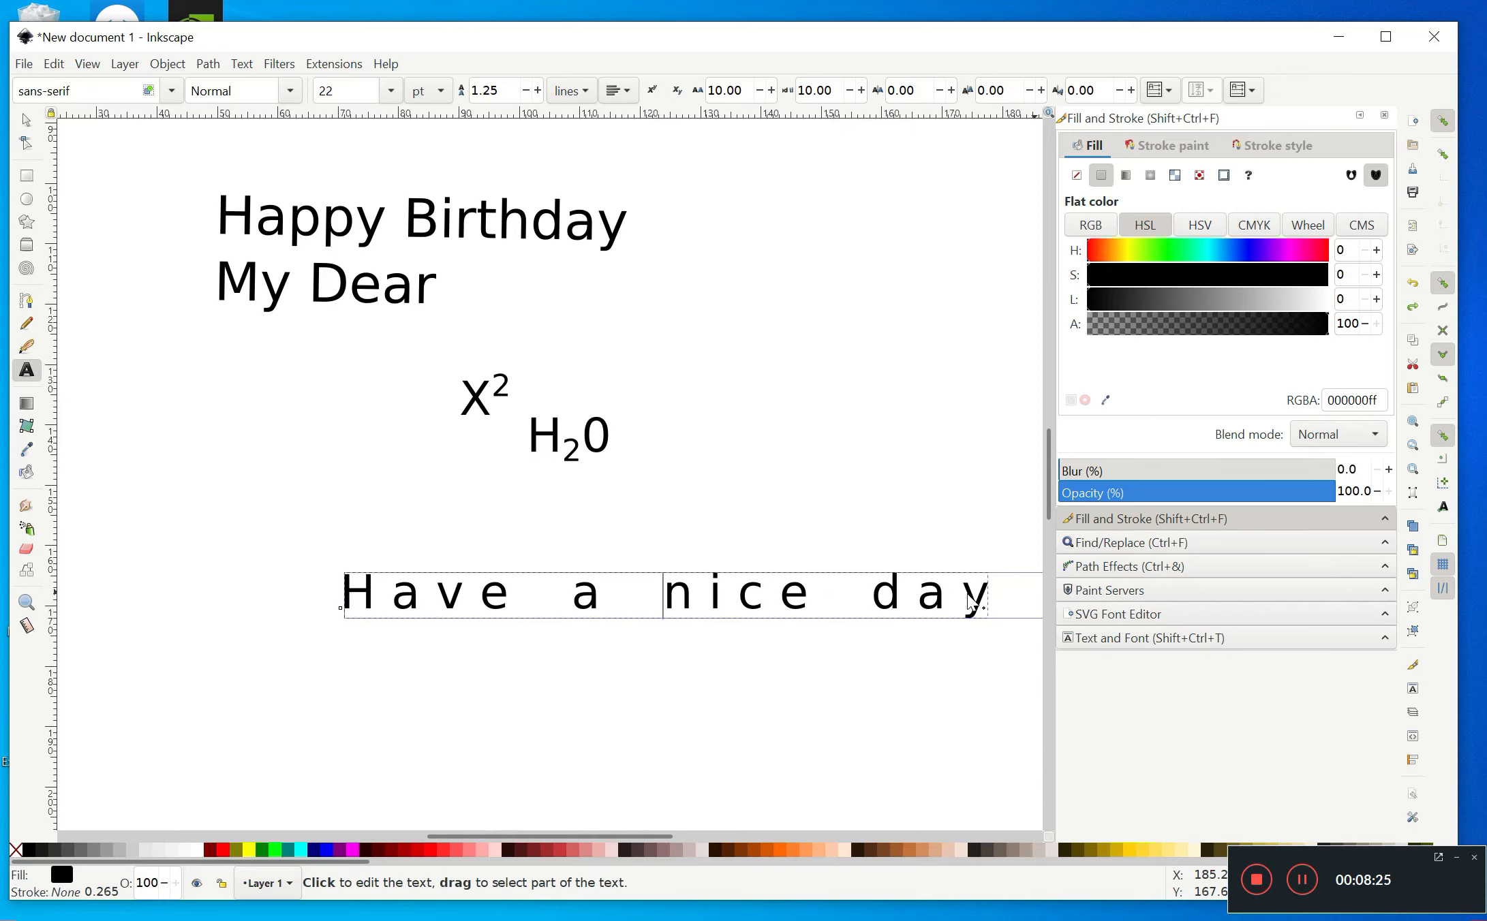
Step: Break the sentence onto a second line after "nice" and insert "Beautiful" in front of "day"
left_click(994, 608)
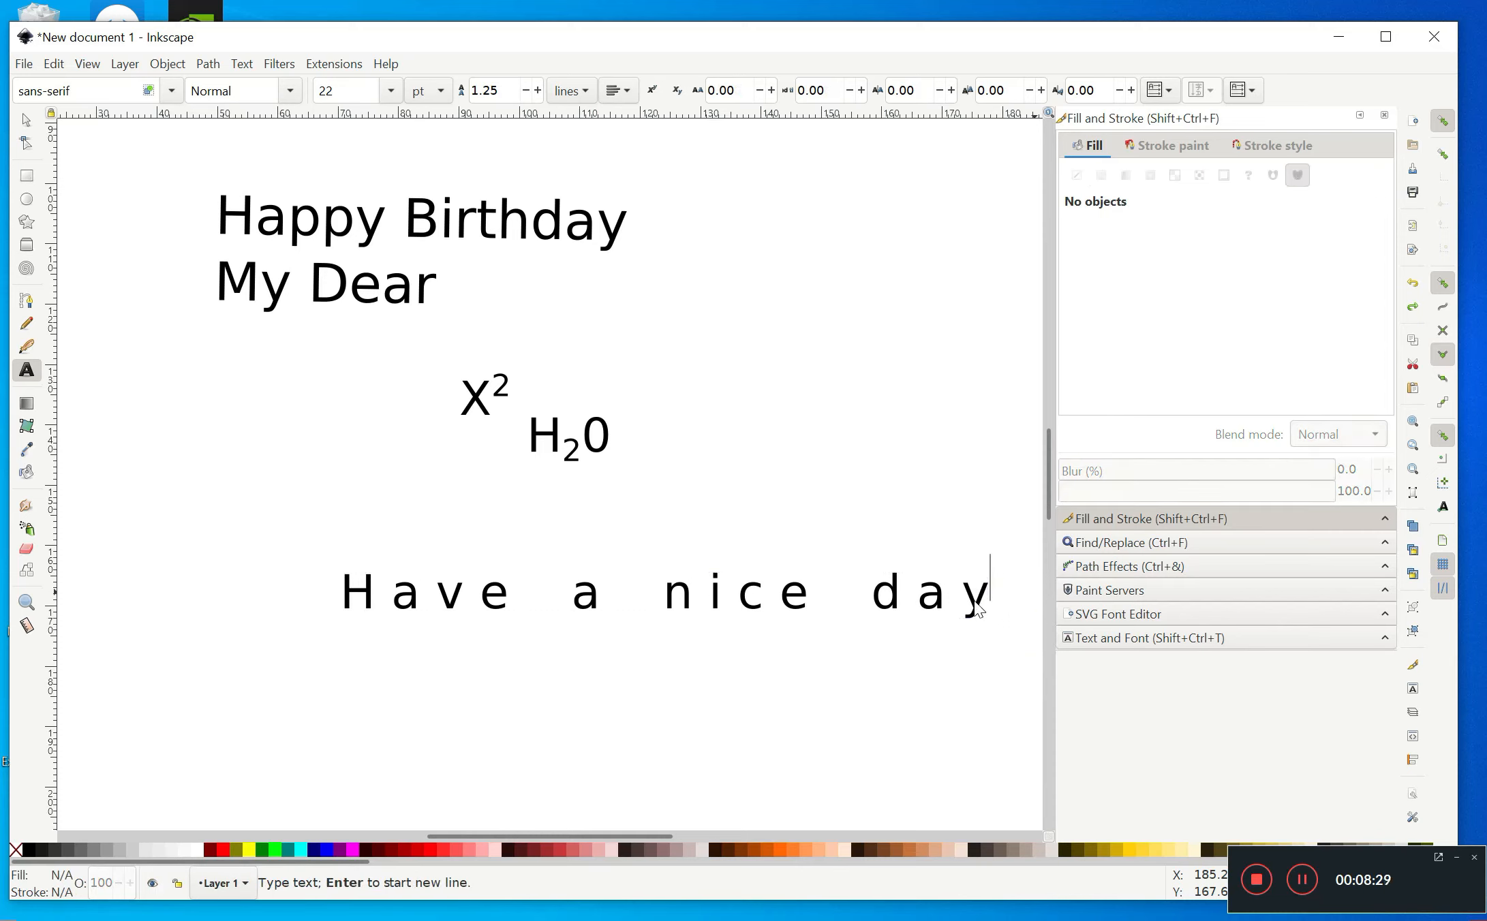
left_click(971, 610)
left_click(846, 598)
left_click(791, 604)
left_click(781, 605)
left_click(805, 610)
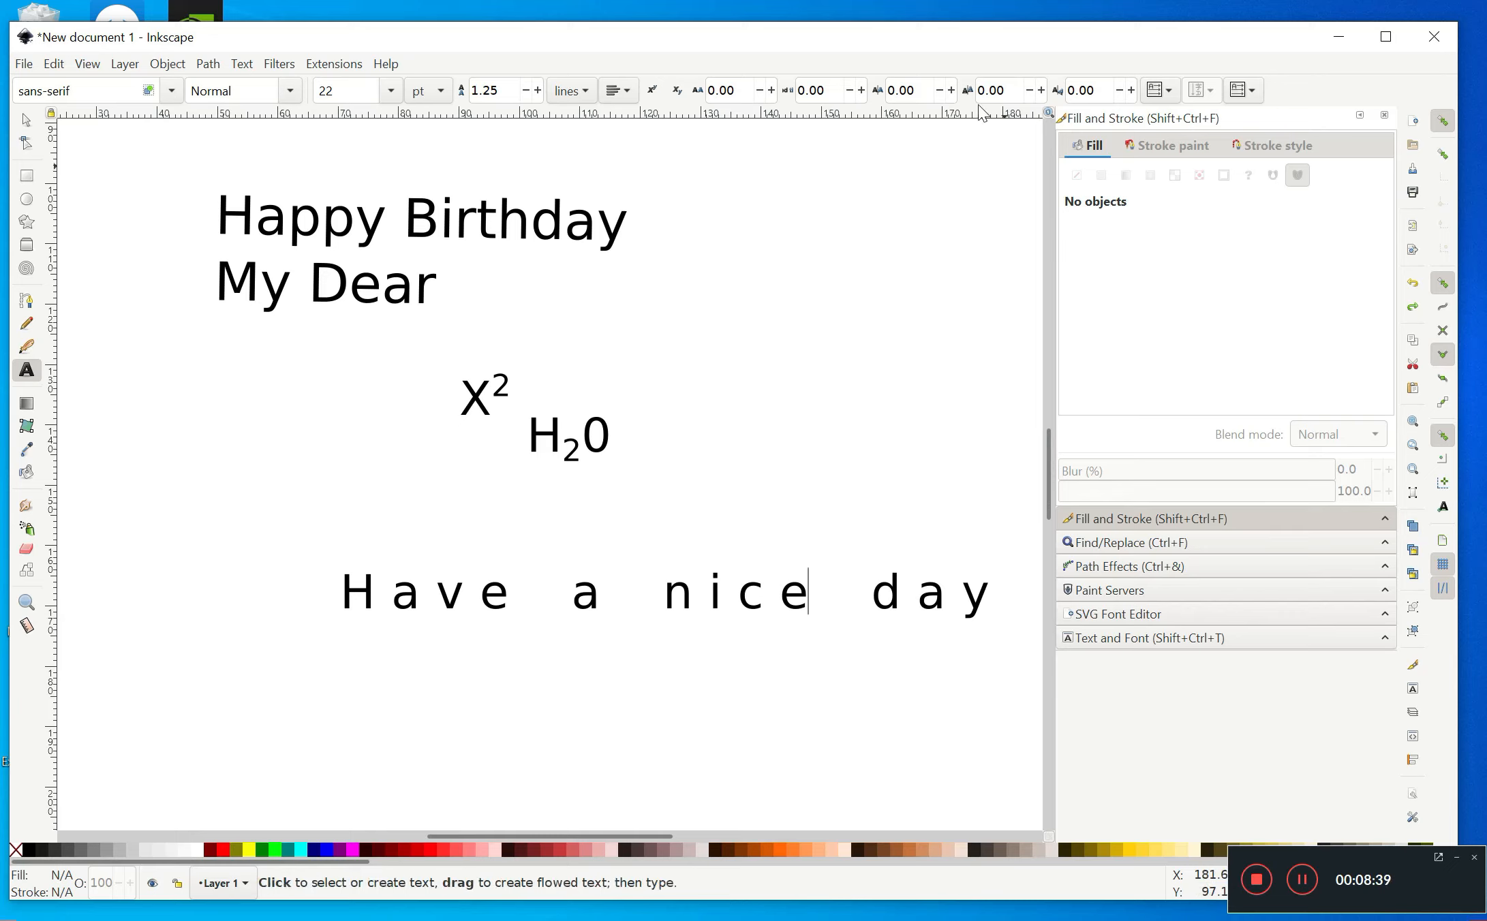
left_click(823, 592)
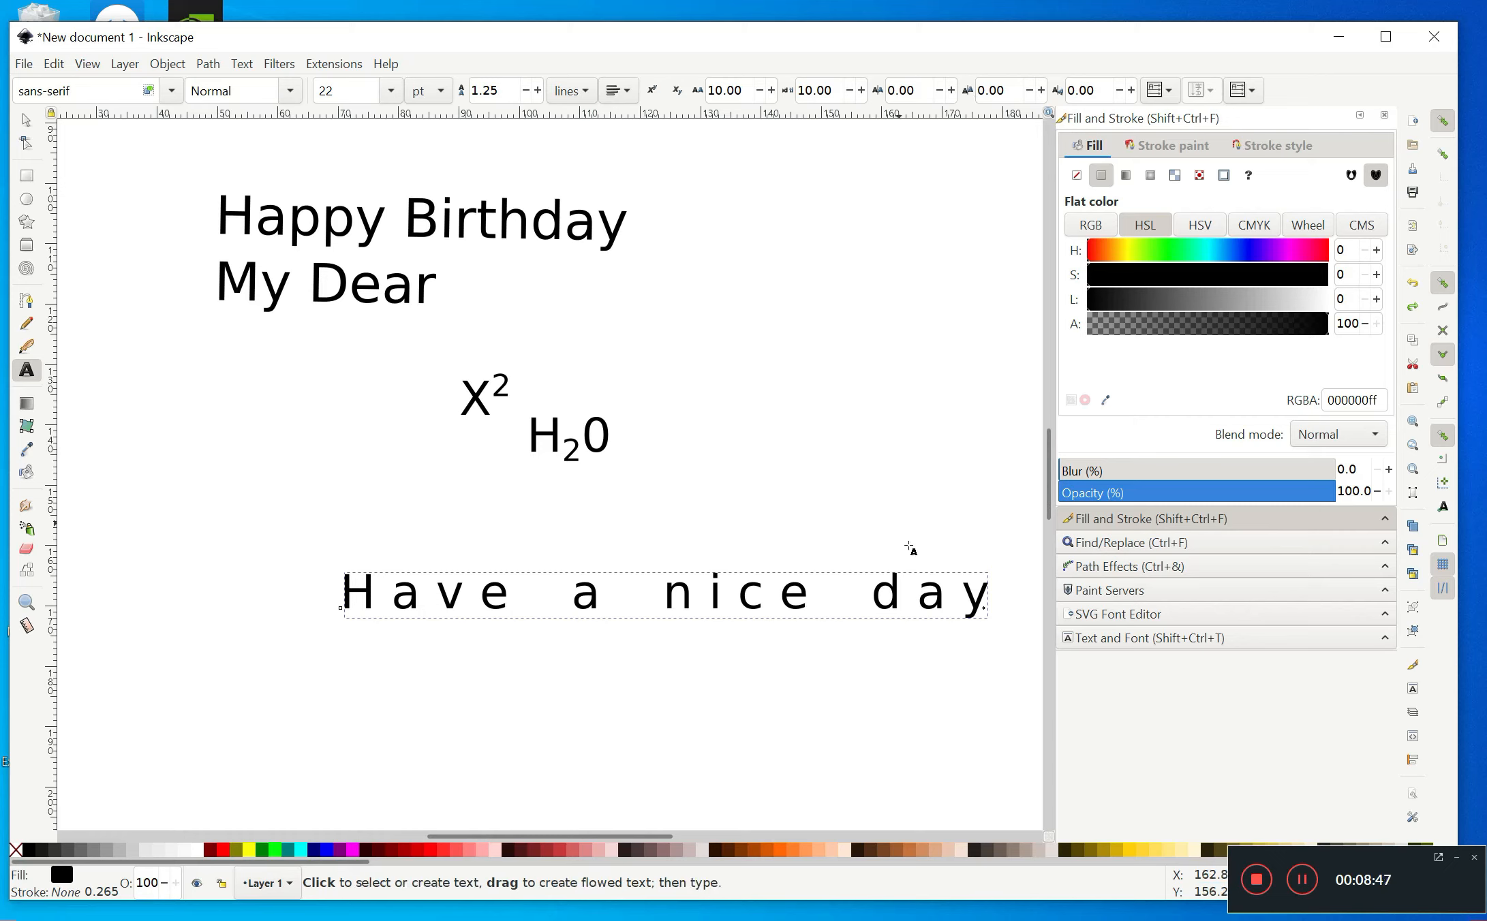
key("Return")
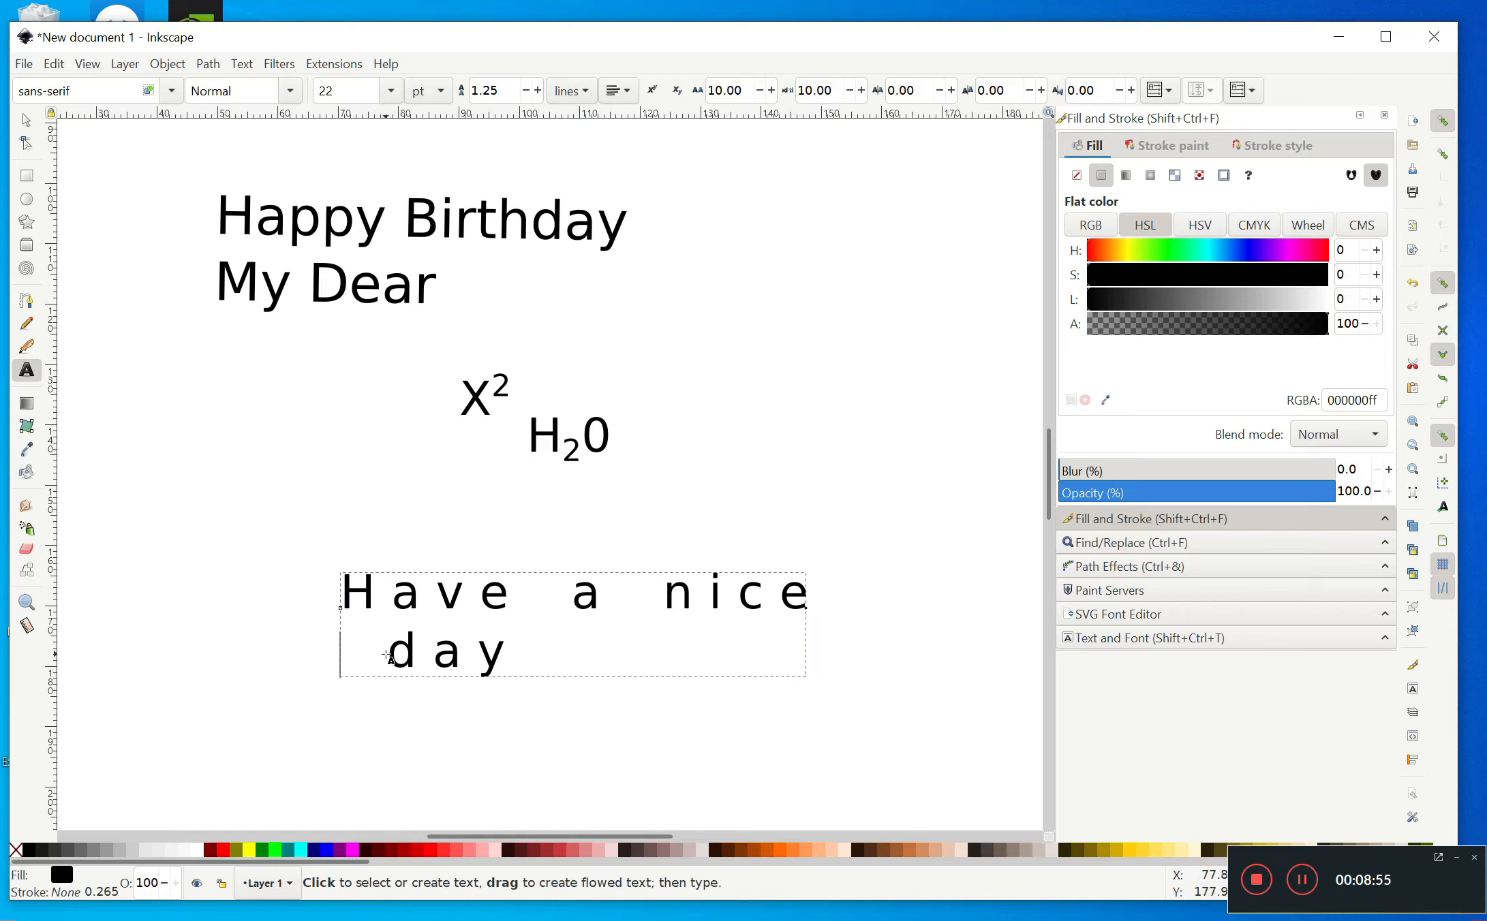
type("Beautif ")
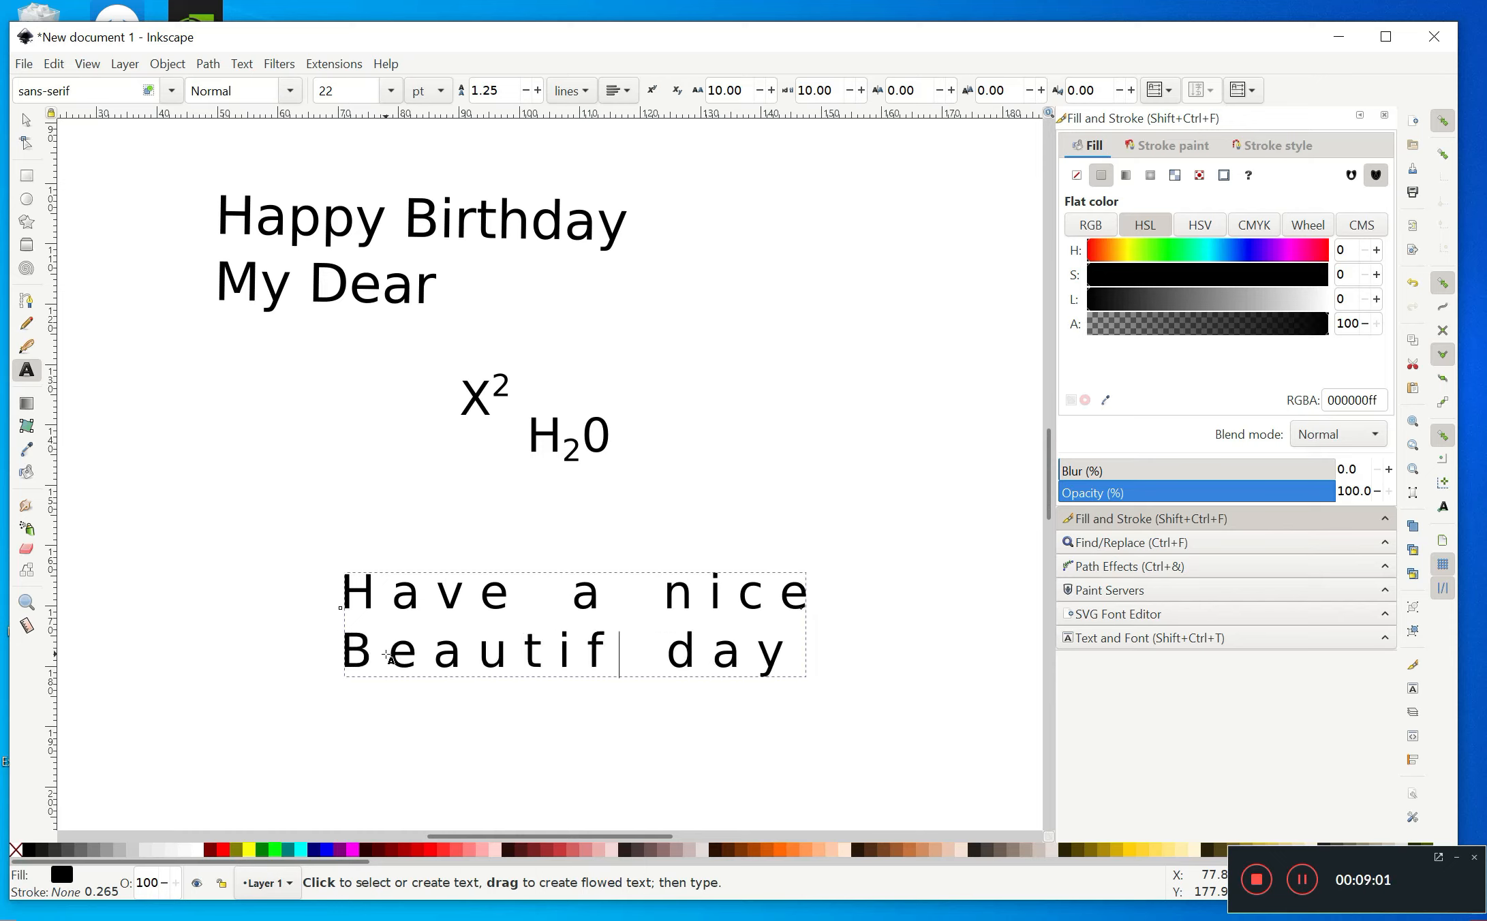
type("ul")
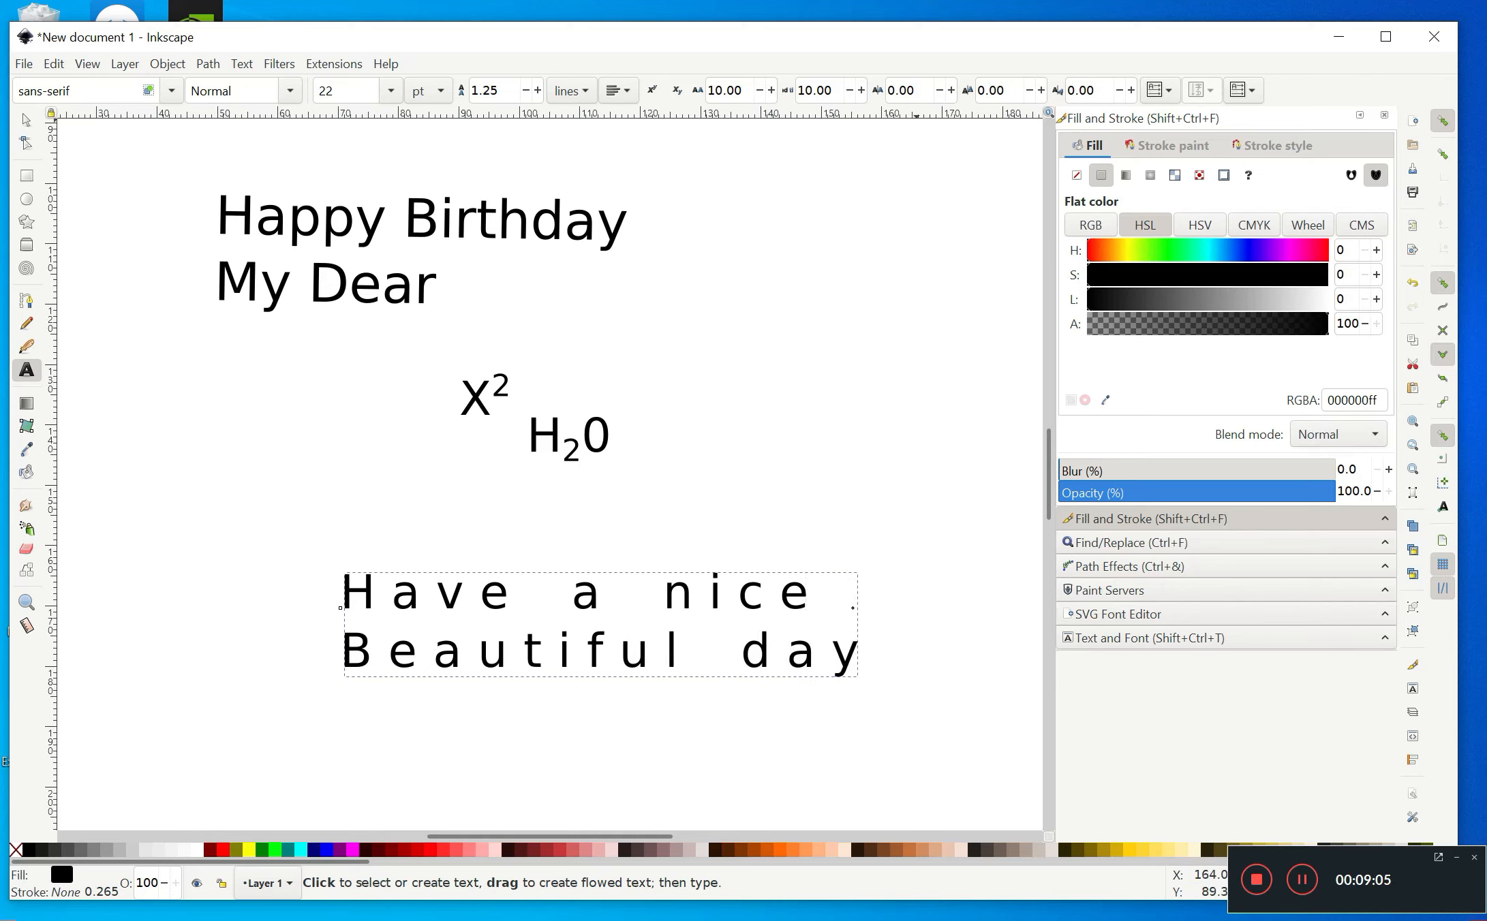
Step: Apply a vertical kerning of 10 px after "Beautiful" to shift the word "day" down
left_click(984, 95)
key("BackSpace")
type("10")
key("Return")
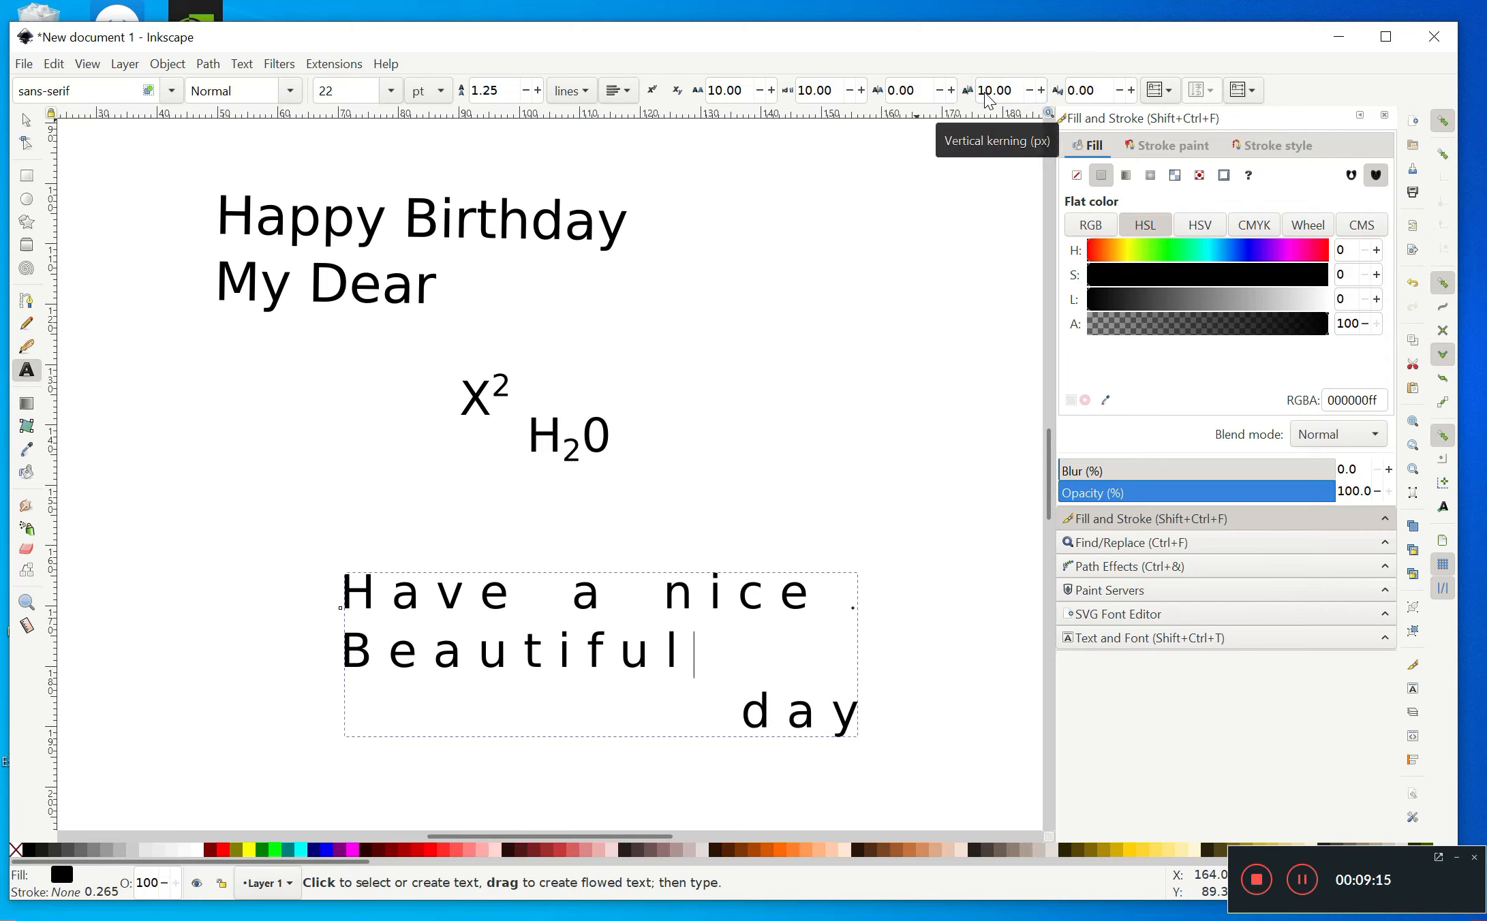
Step: Try the vertical right-to-left and vertical left-to-right writing modes on the "Have a nice Beautiful day" text and return it to horizontal
left_click(1167, 95)
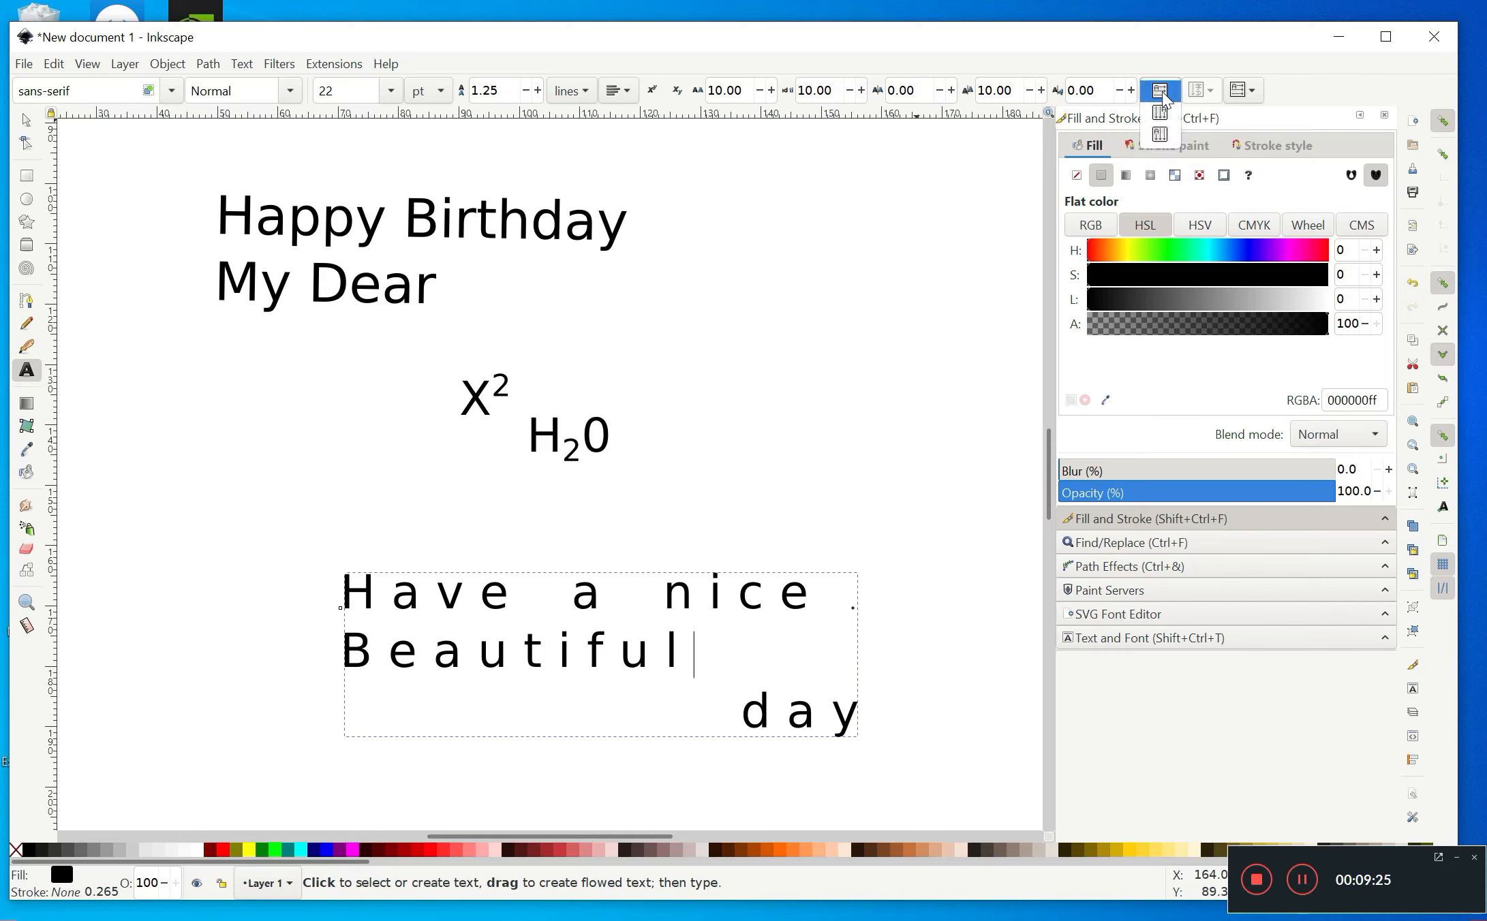
left_click(1167, 98)
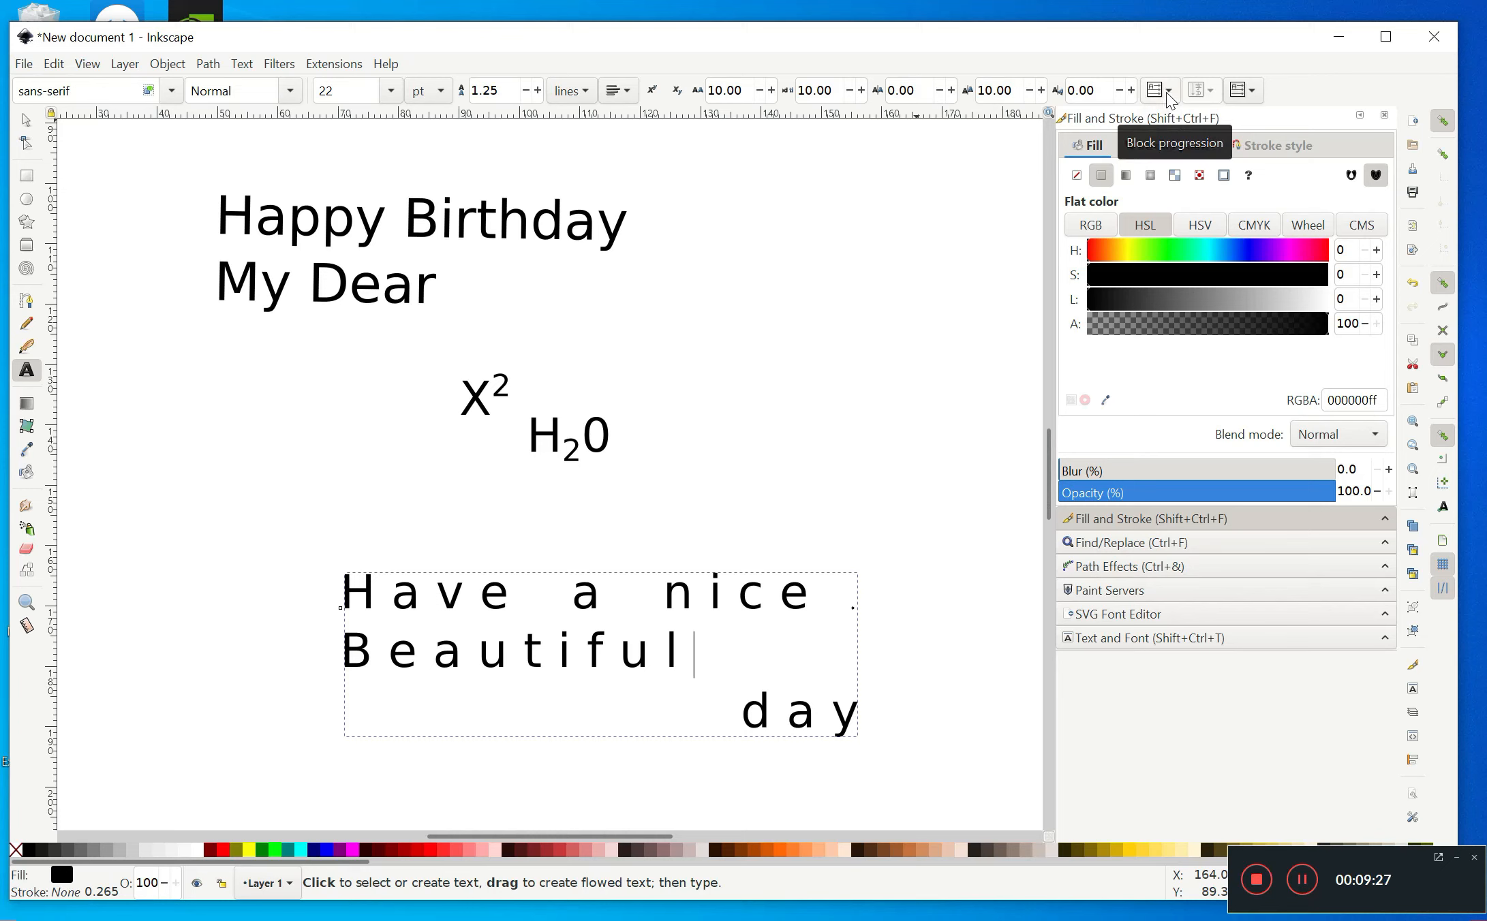
left_click(1167, 99)
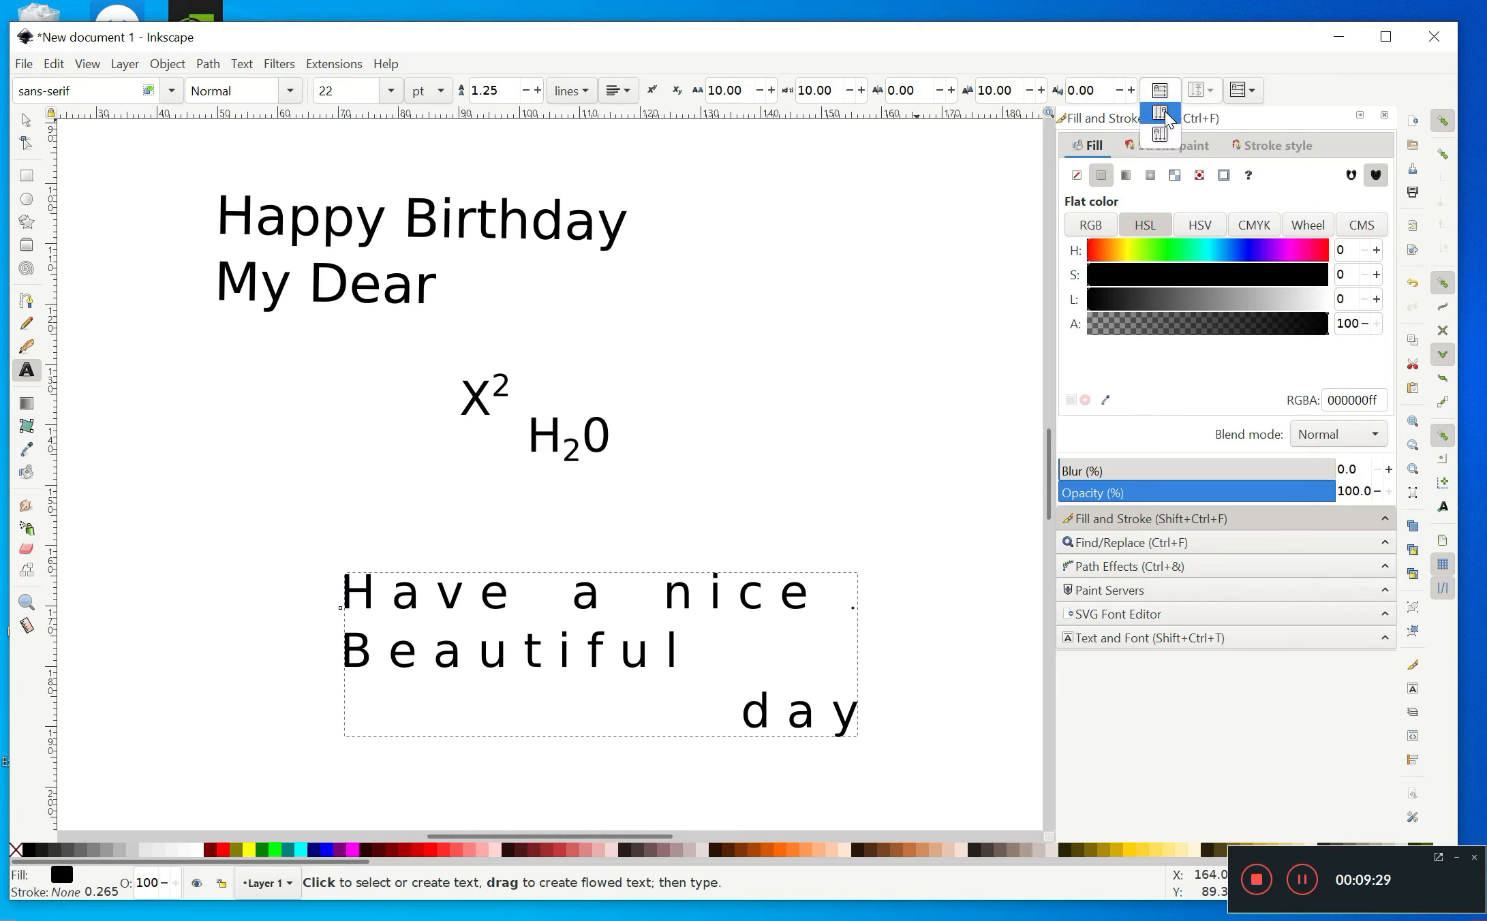
left_click(1167, 120)
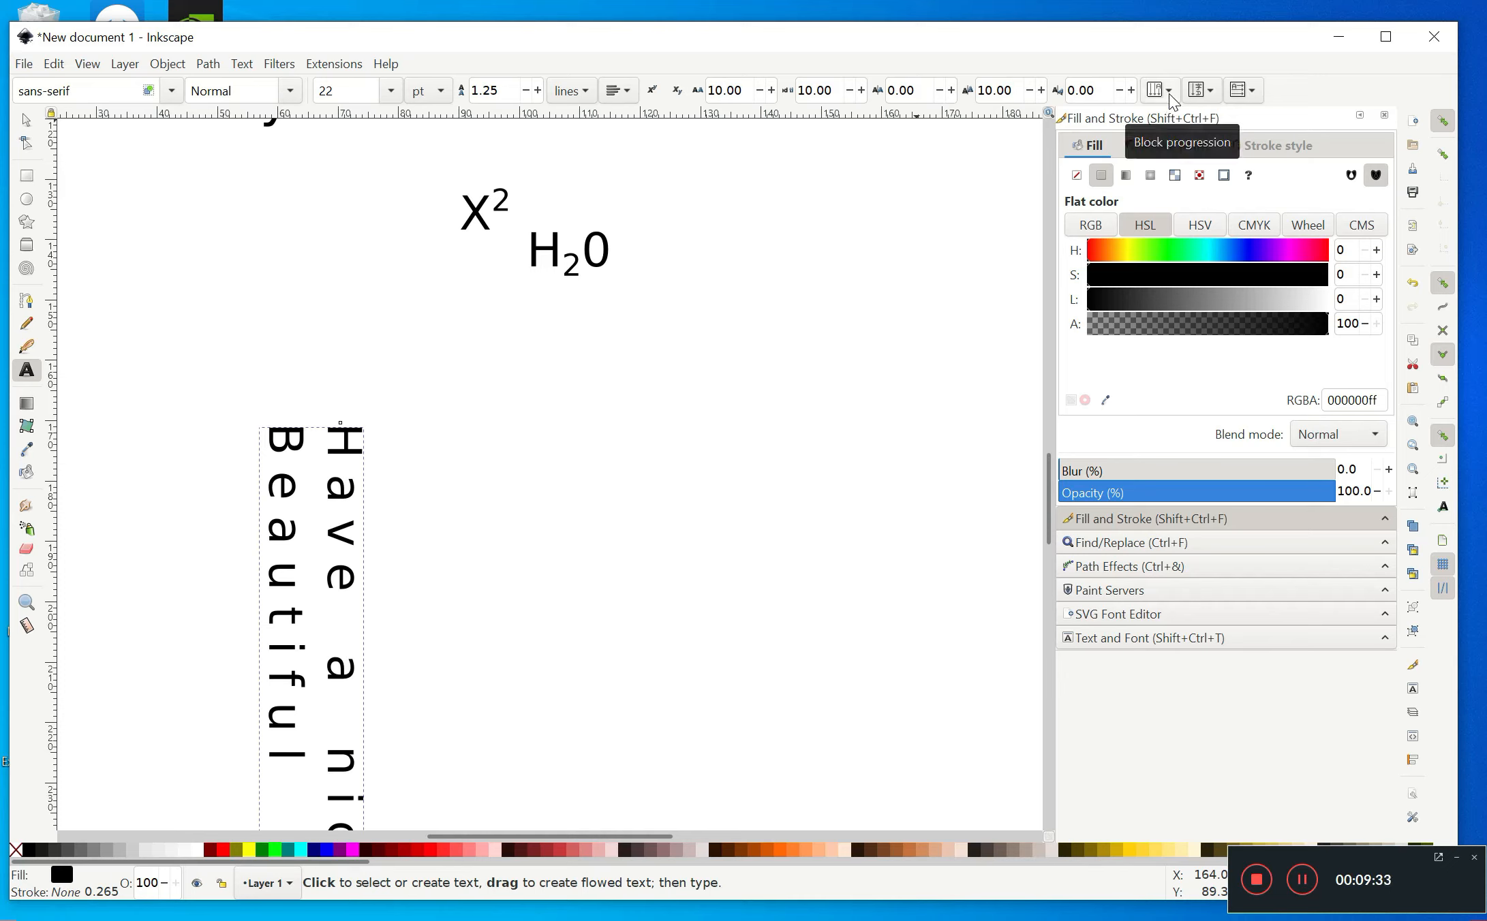
left_click(1170, 99)
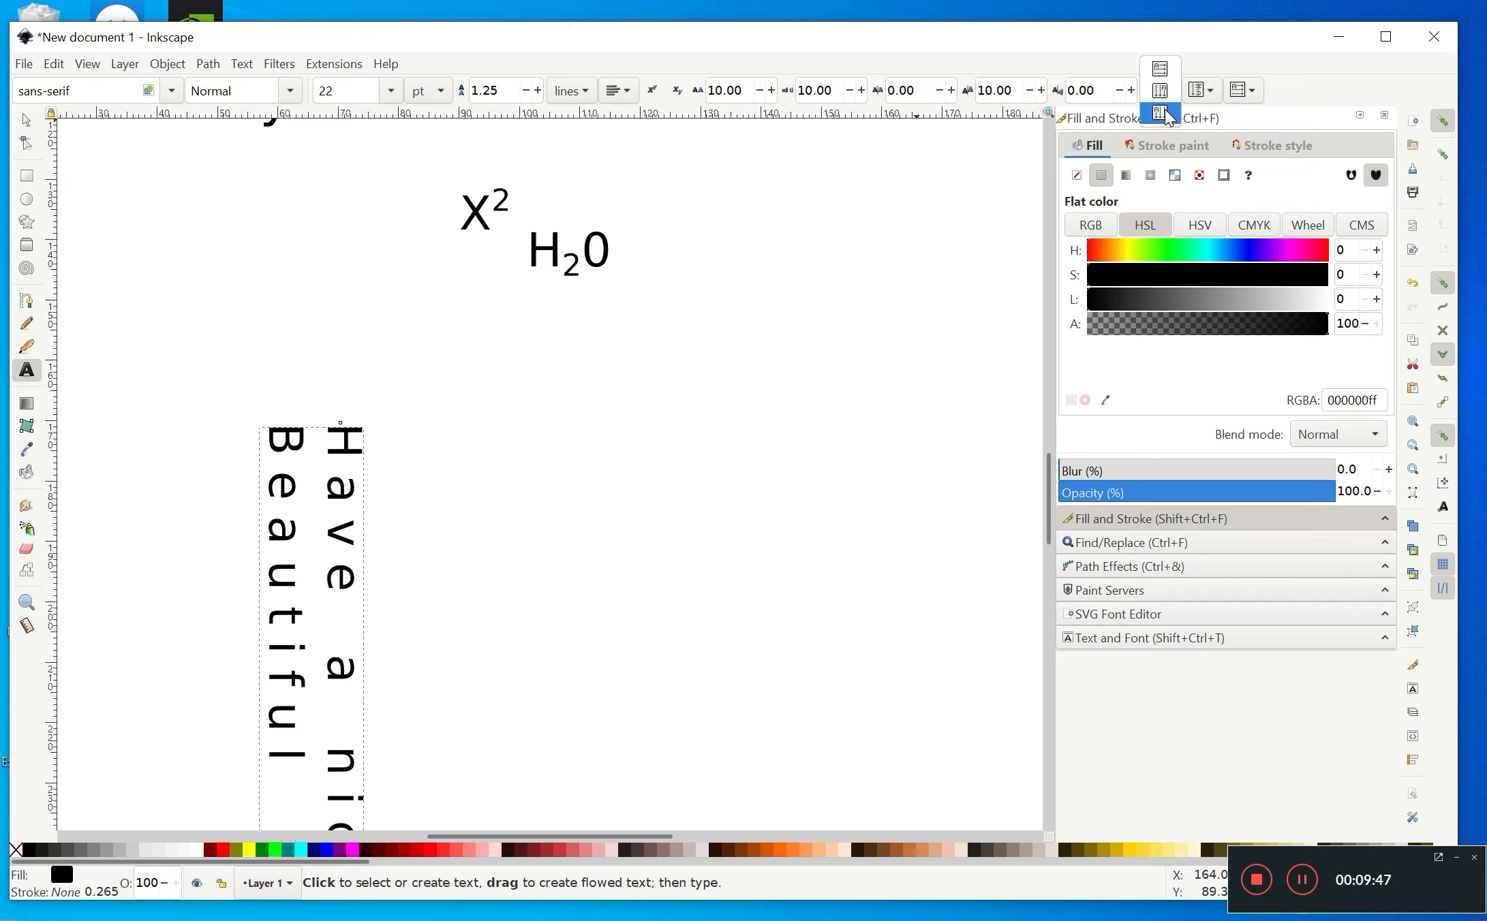
left_click(1161, 114)
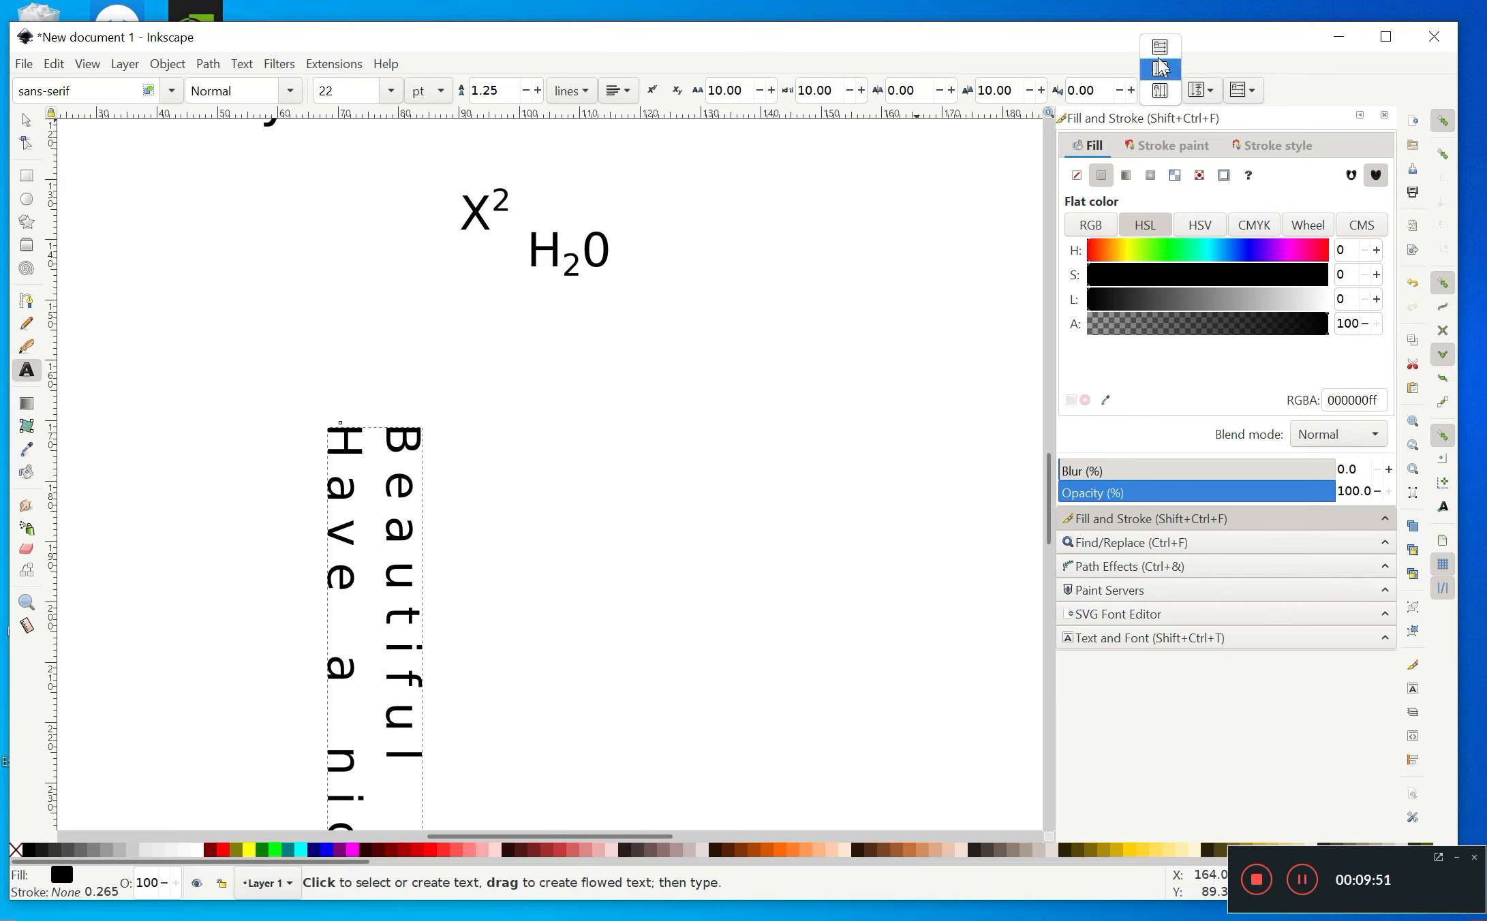
left_click(1162, 58)
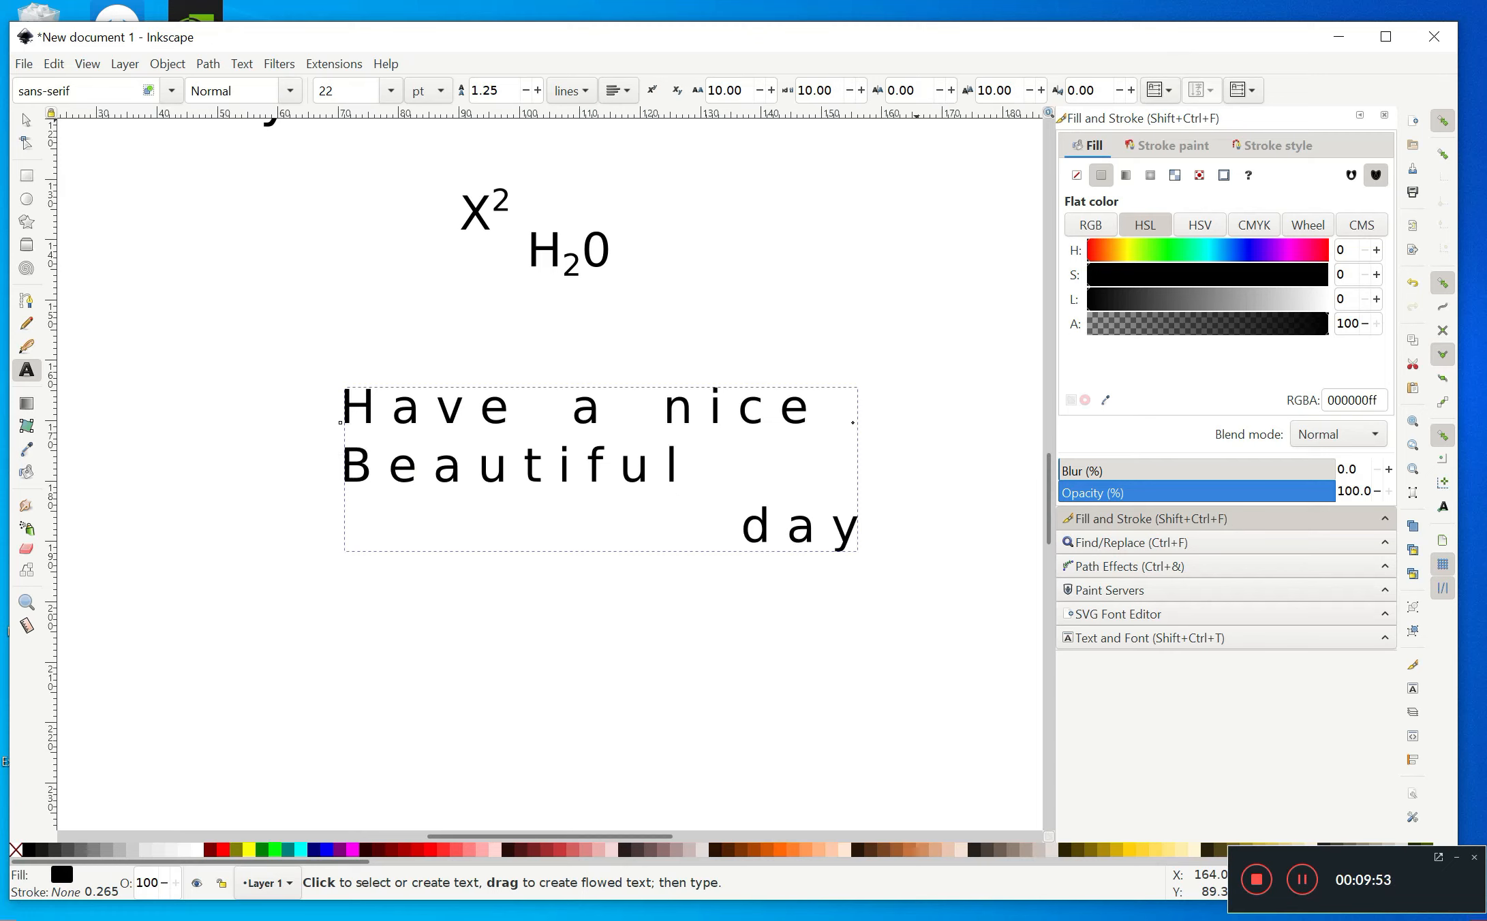
Step: Set the sentence to vertical right-to-left writing mode with upright letter orientation
left_click(1167, 95)
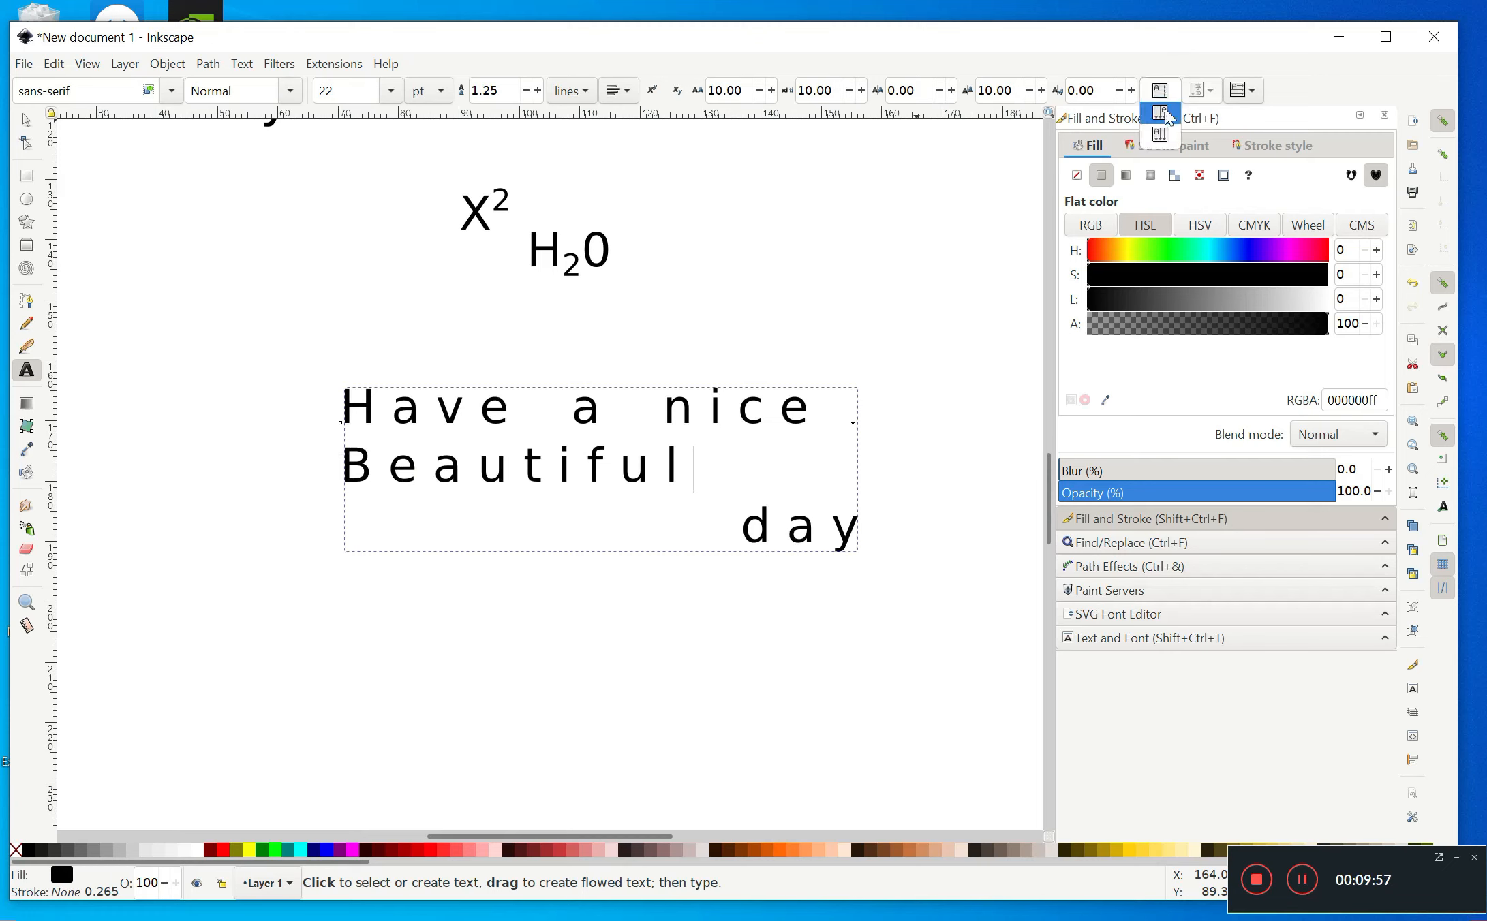
left_click(1167, 117)
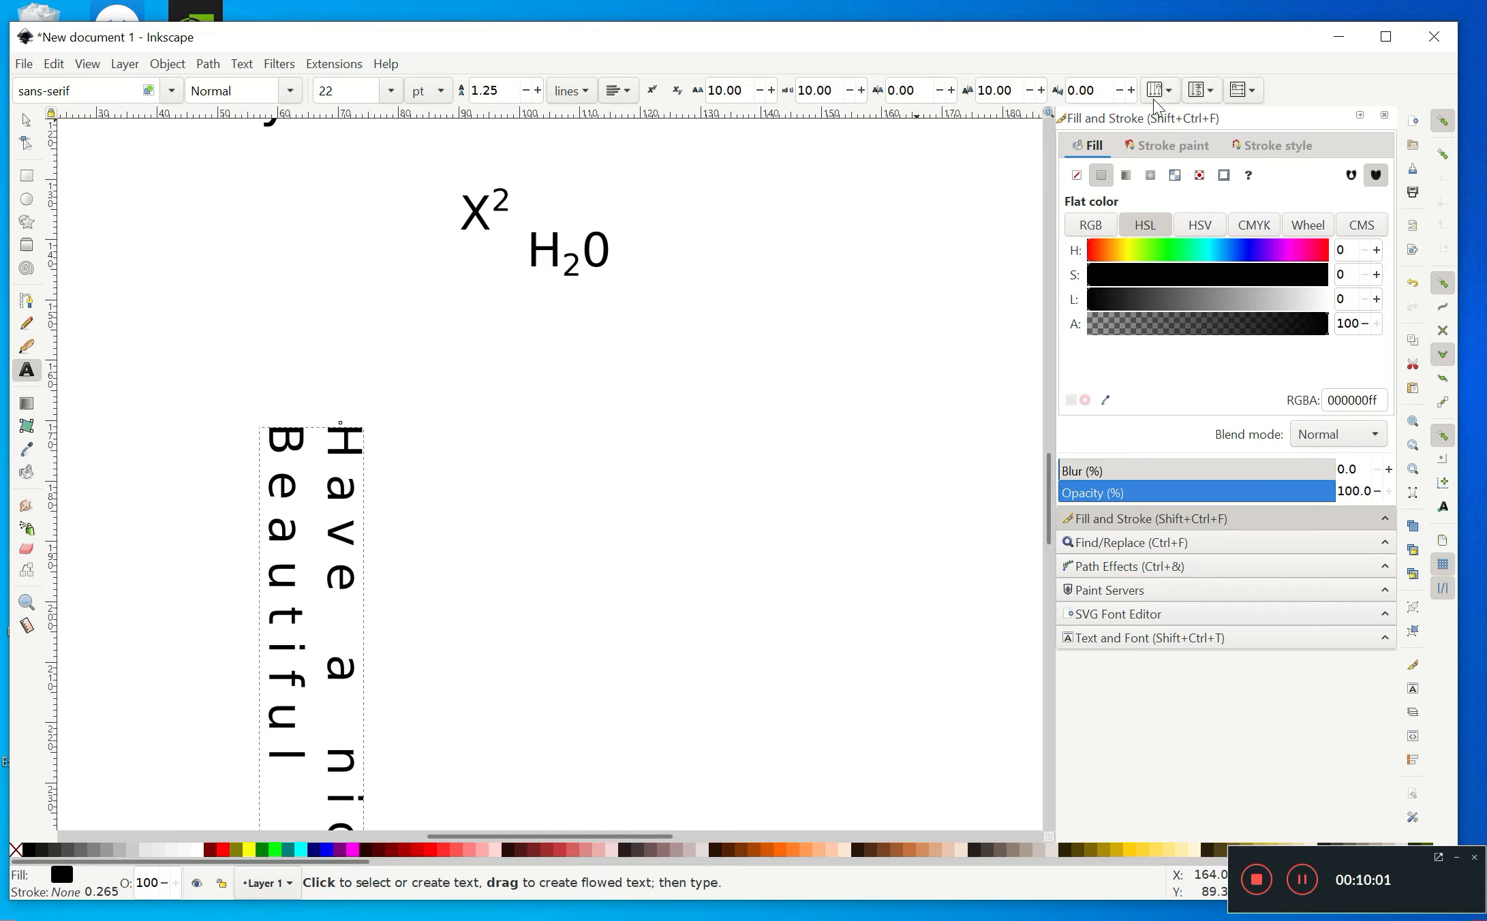
left_click(1204, 96)
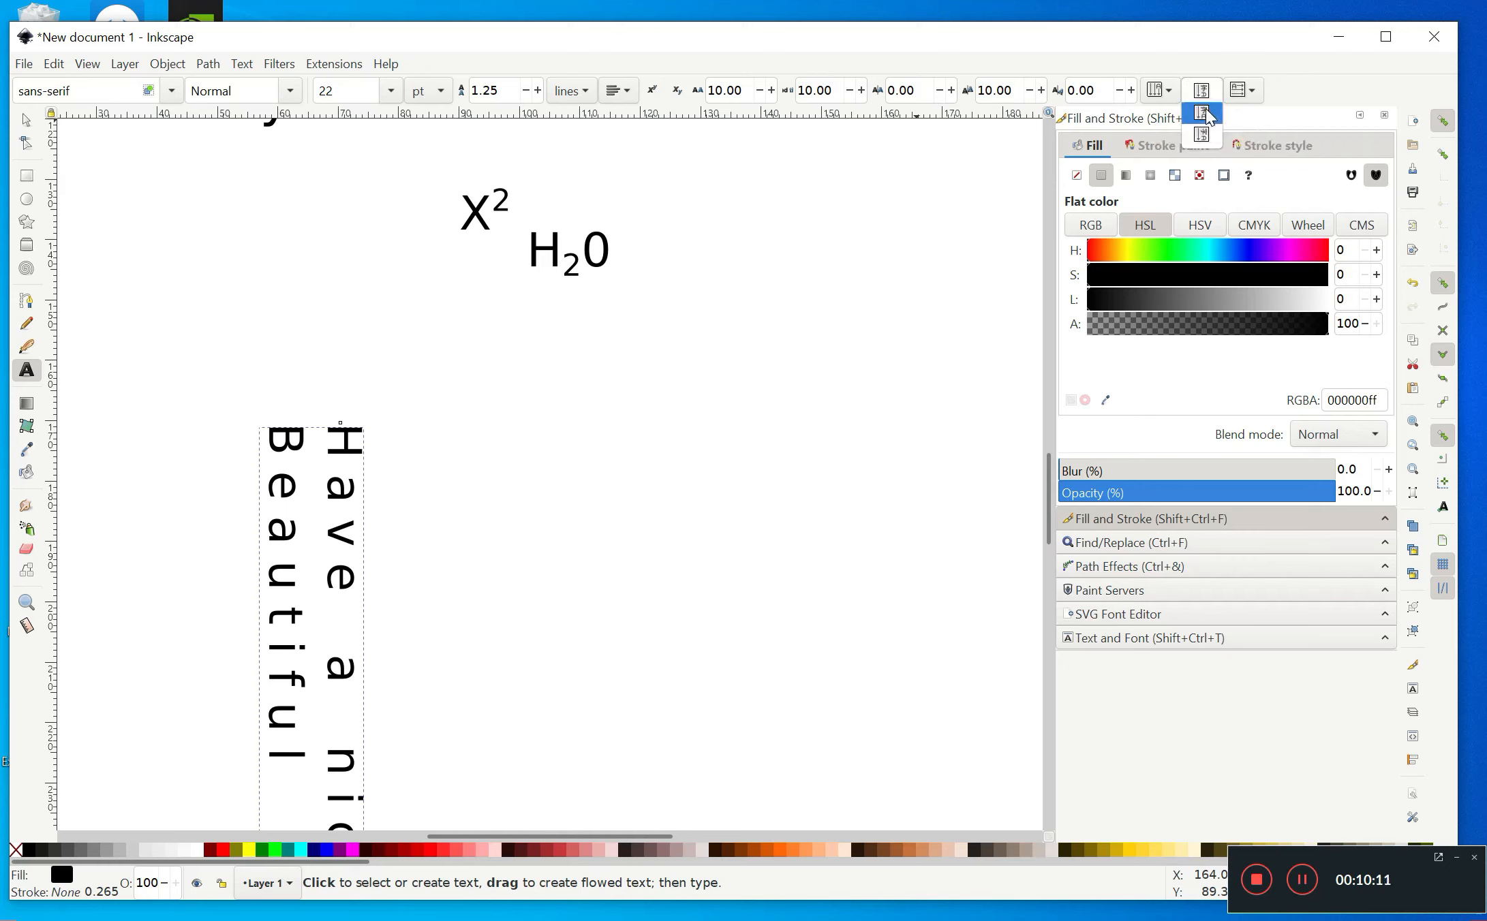
left_click(1202, 113)
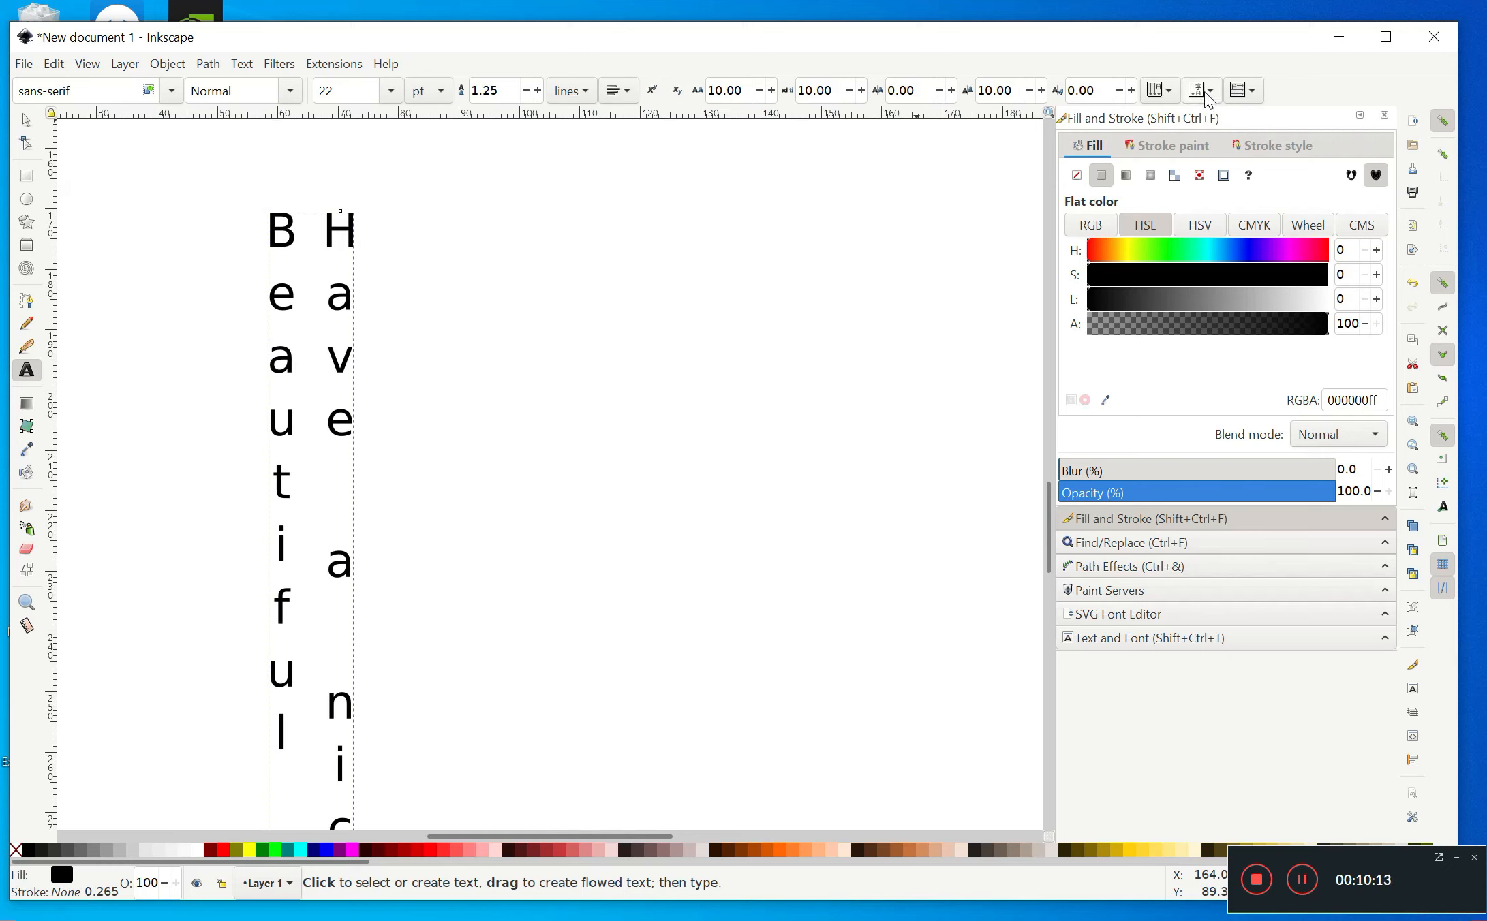
Step: Turn the letters of the vertical text sideways and switch the text back to horizontal writing mode
left_click(1205, 95)
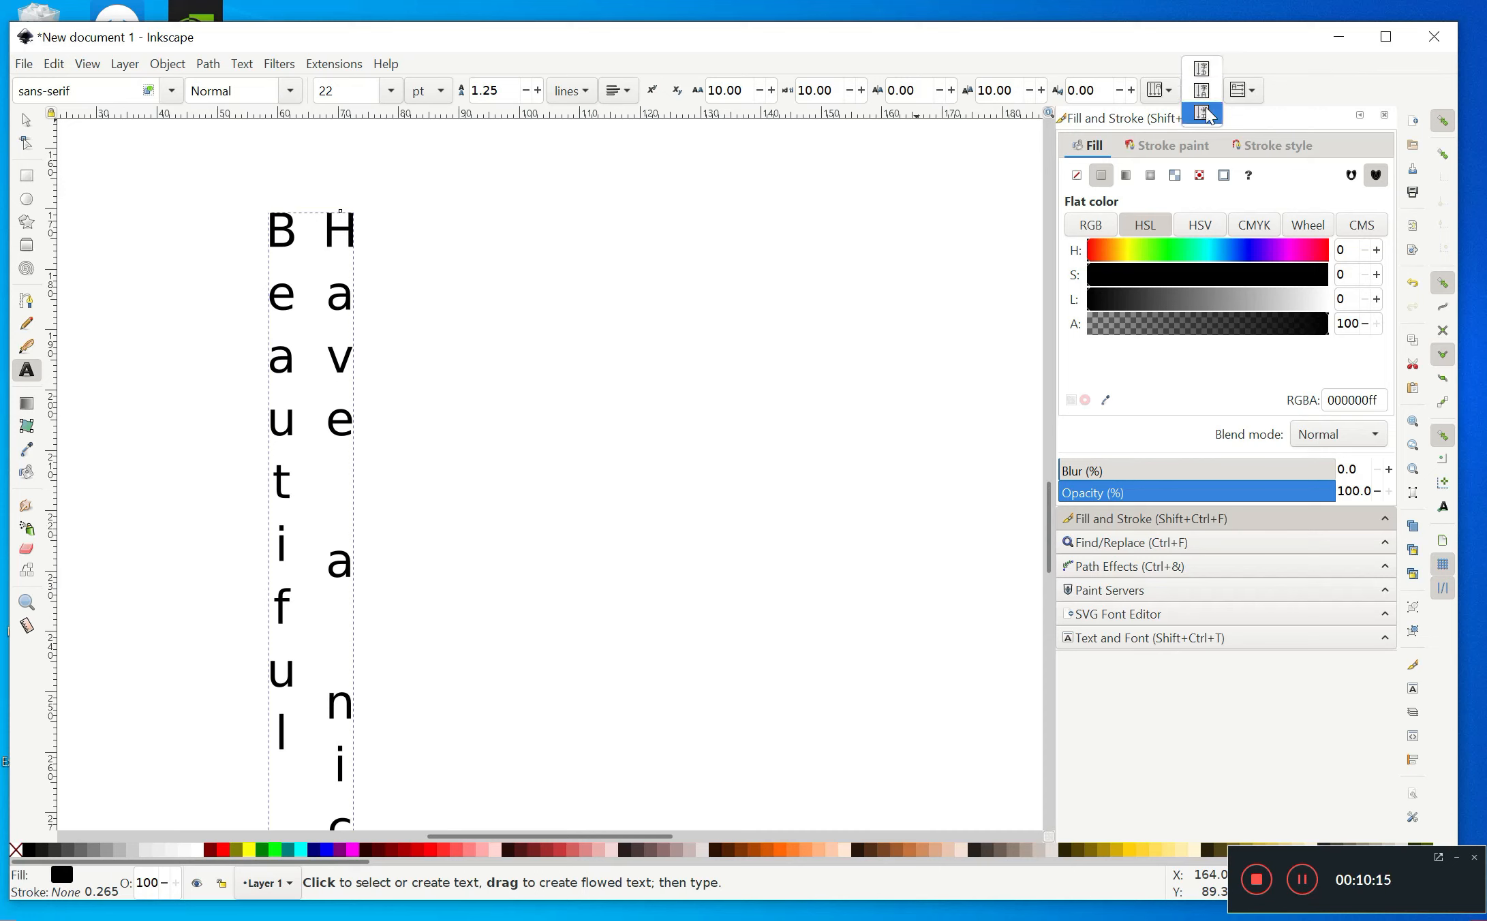
left_click(1206, 120)
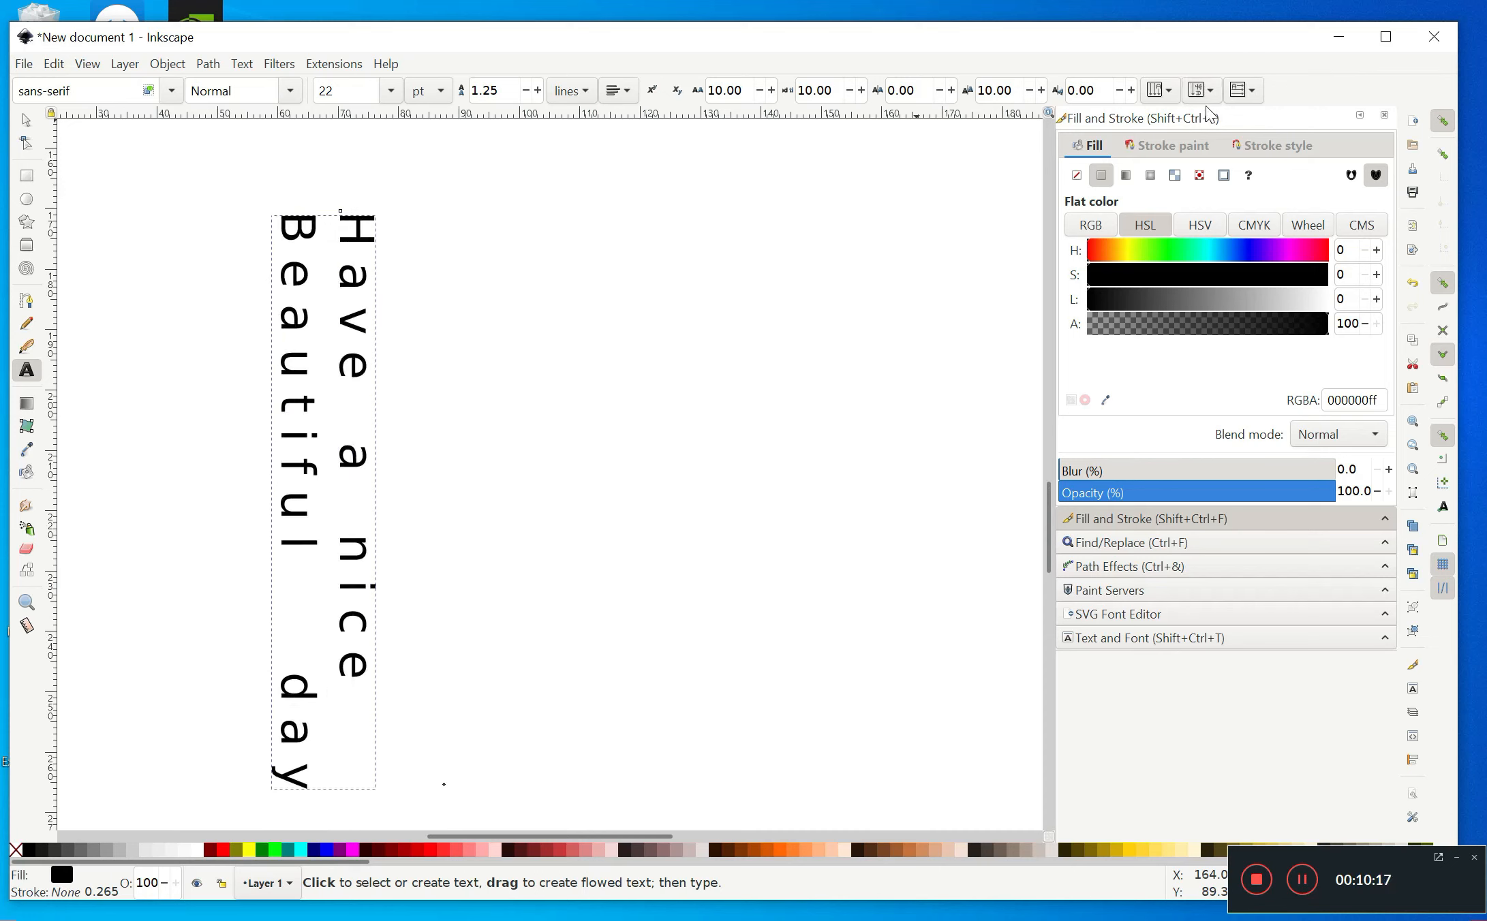
left_click(1170, 95)
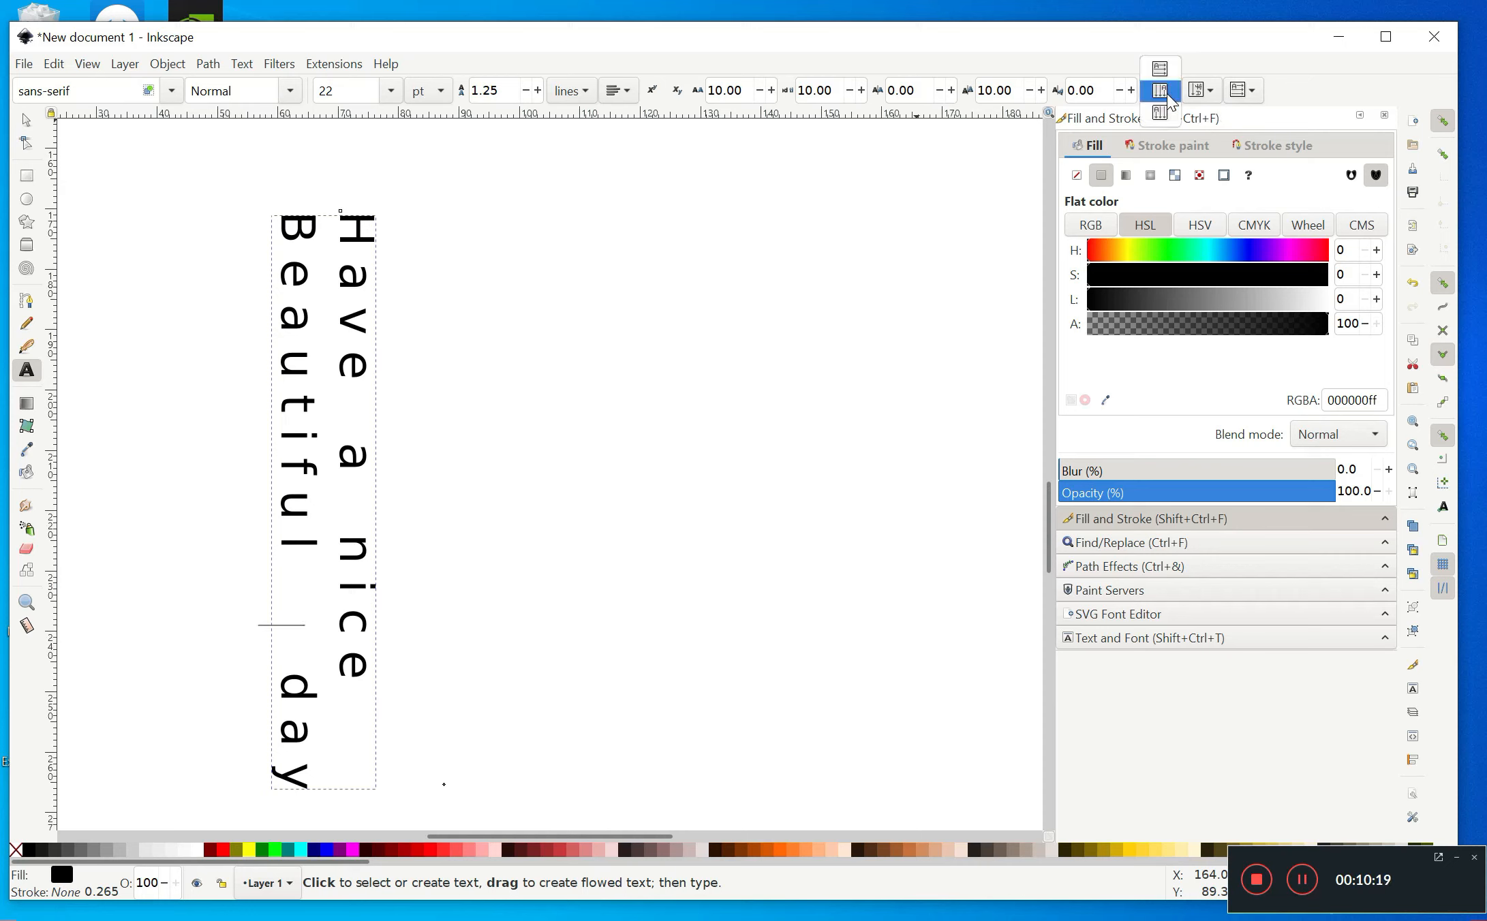
left_click(1159, 68)
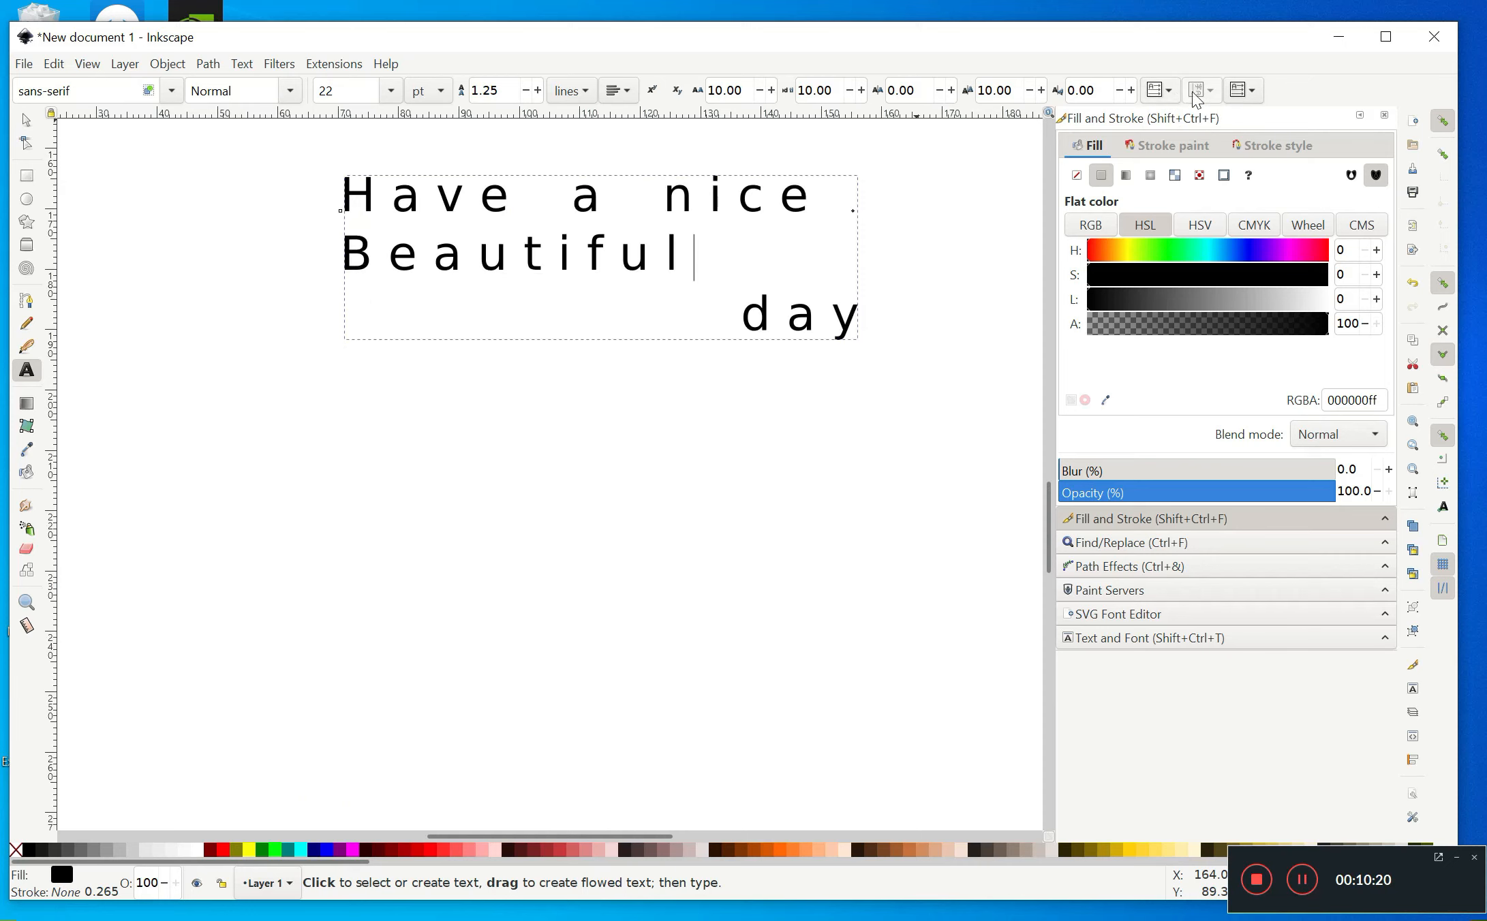
Step: Try right-to-left text direction on the sentence and restore left-to-right direction
left_click(1248, 94)
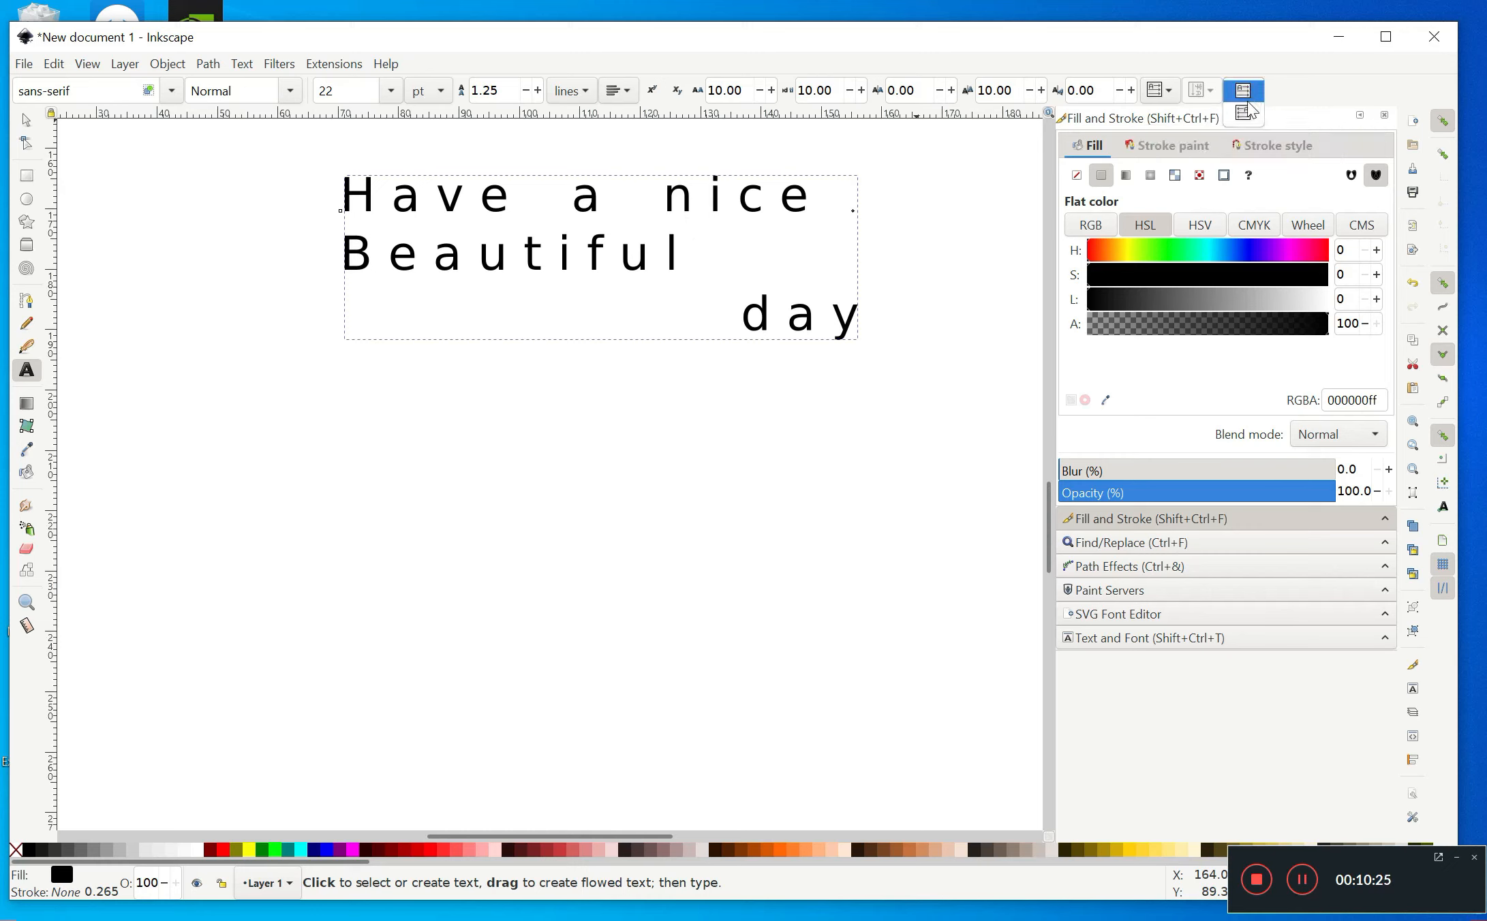
left_click(1244, 111)
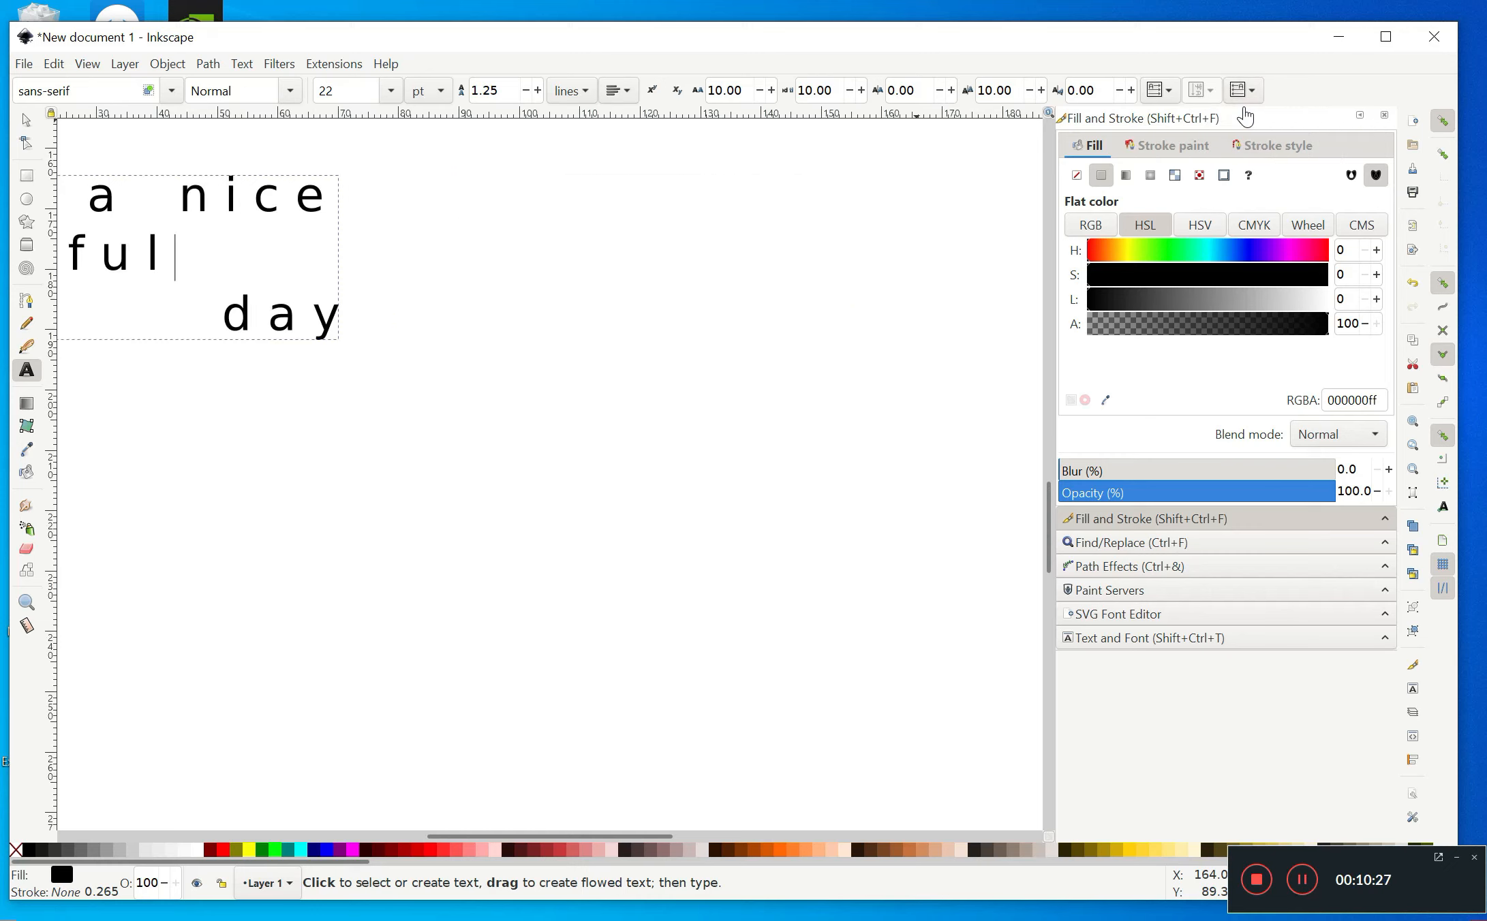
left_click(1247, 95)
left_click(1241, 77)
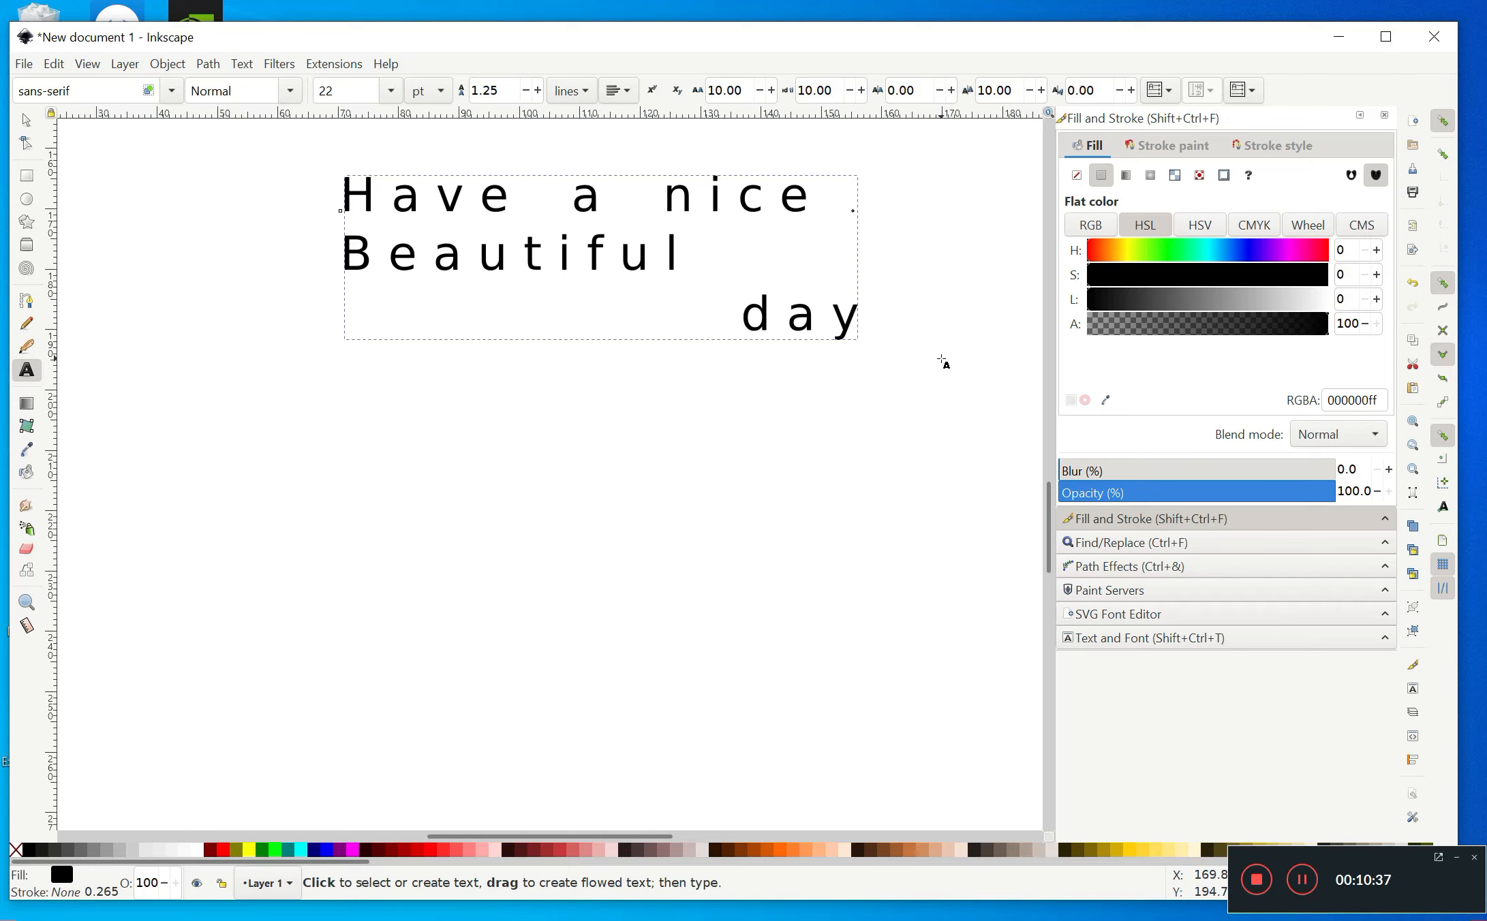
Step: Examine the text commands and the Change Case options among the text extensions
left_click(240, 68)
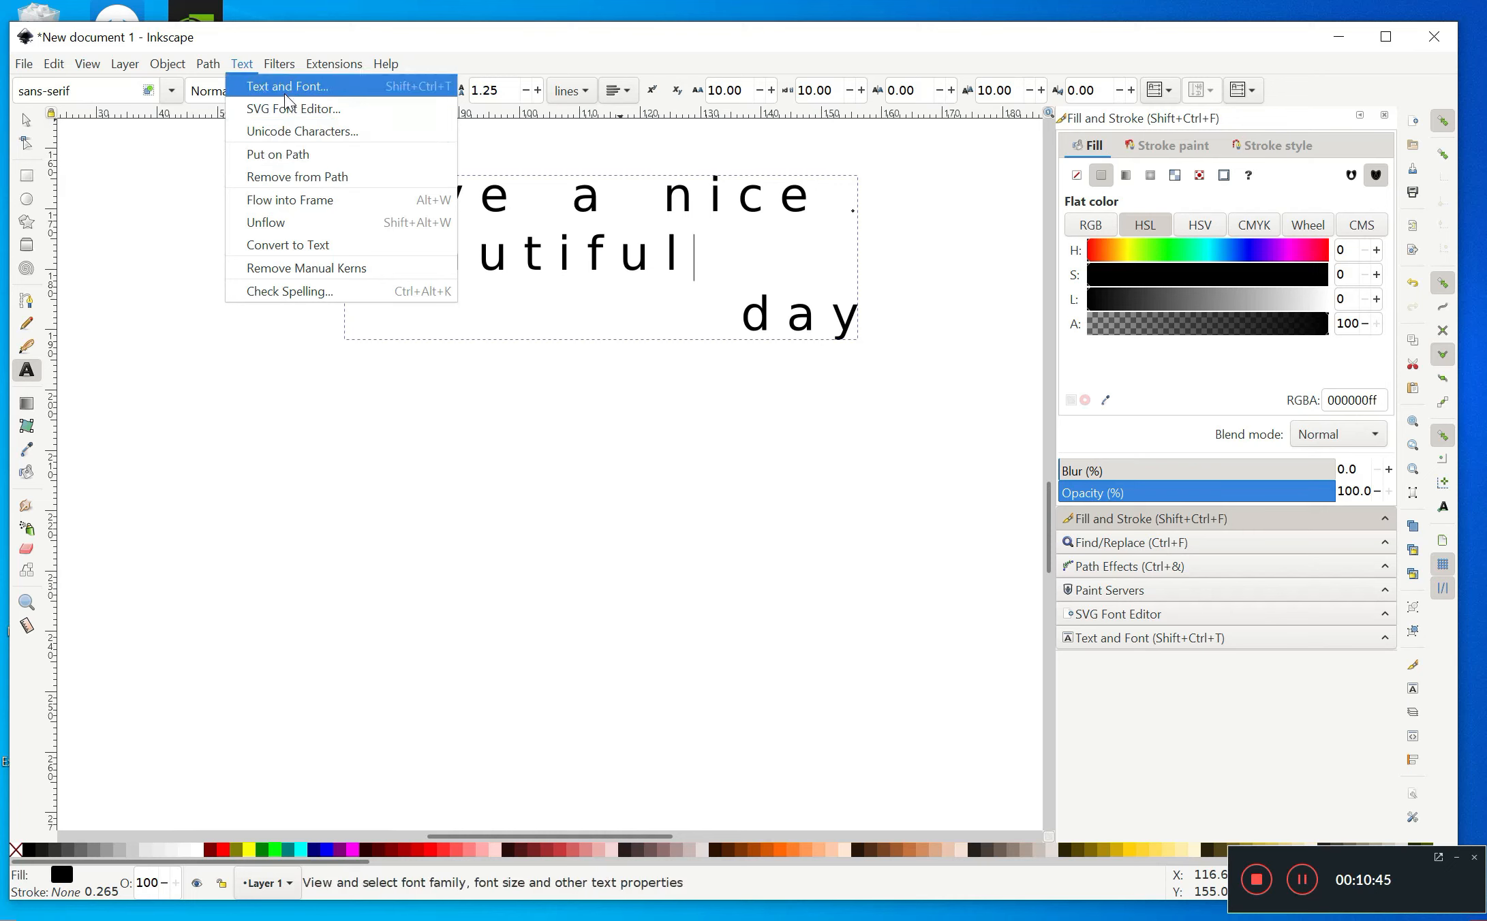
left_click(326, 68)
left_click(326, 68)
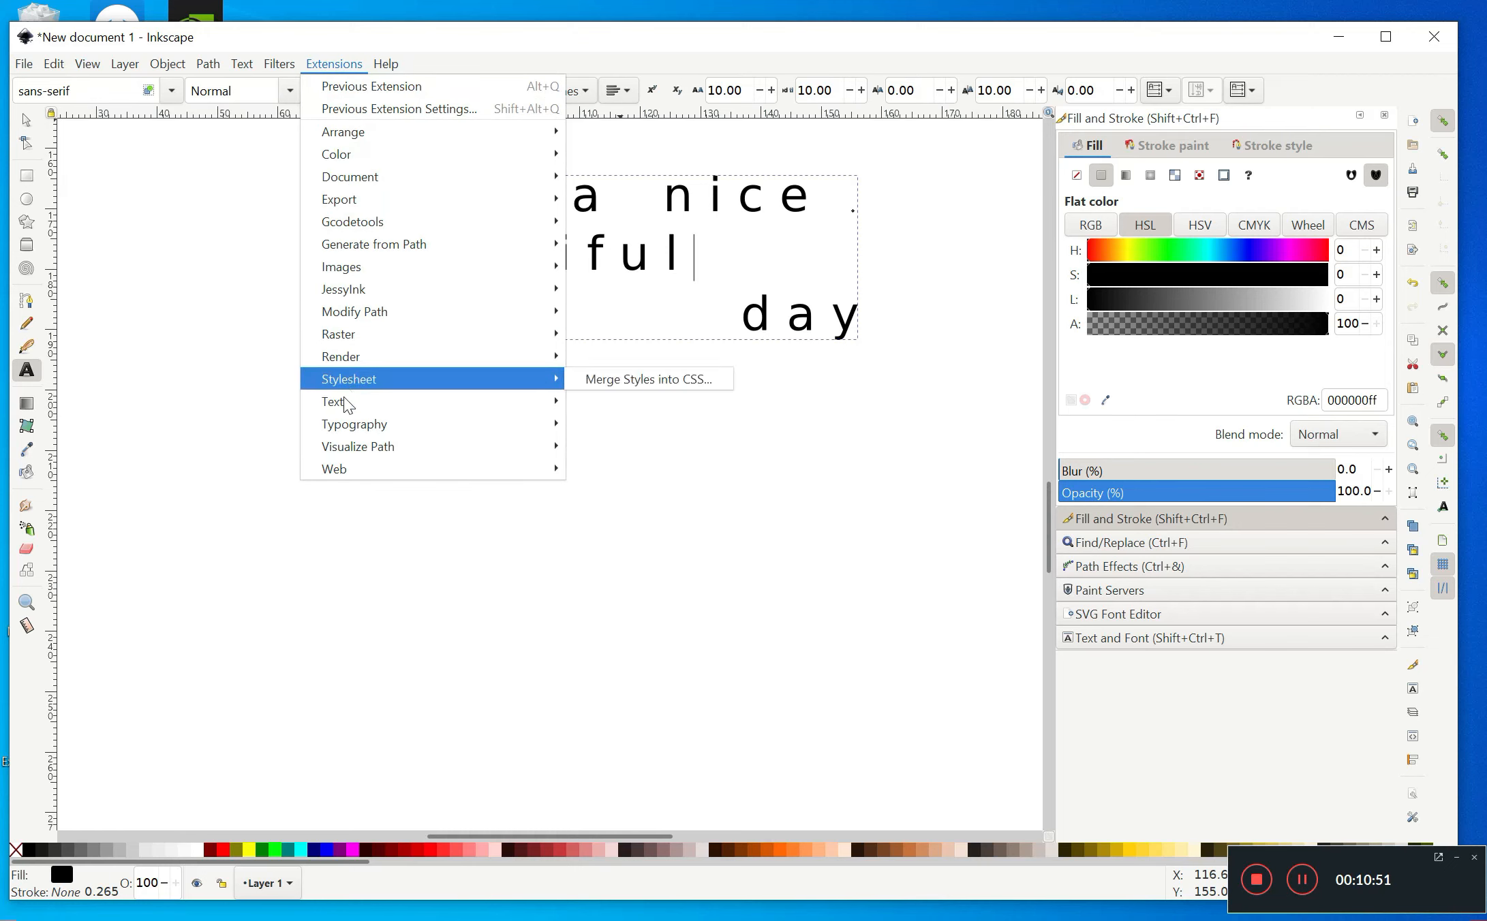
mouse_move(348, 403)
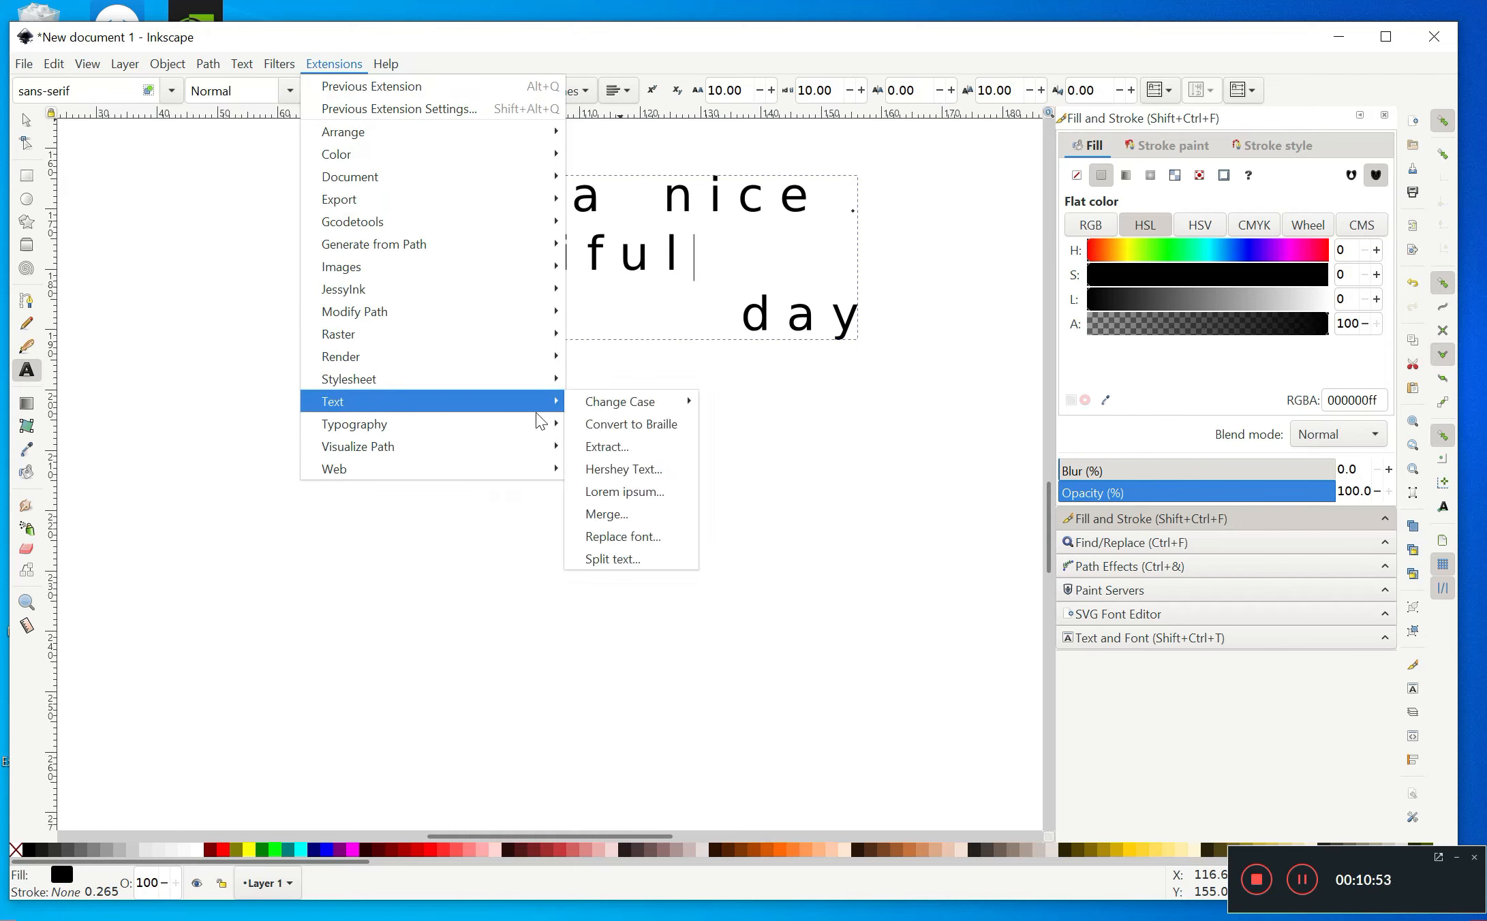
mouse_move(629, 410)
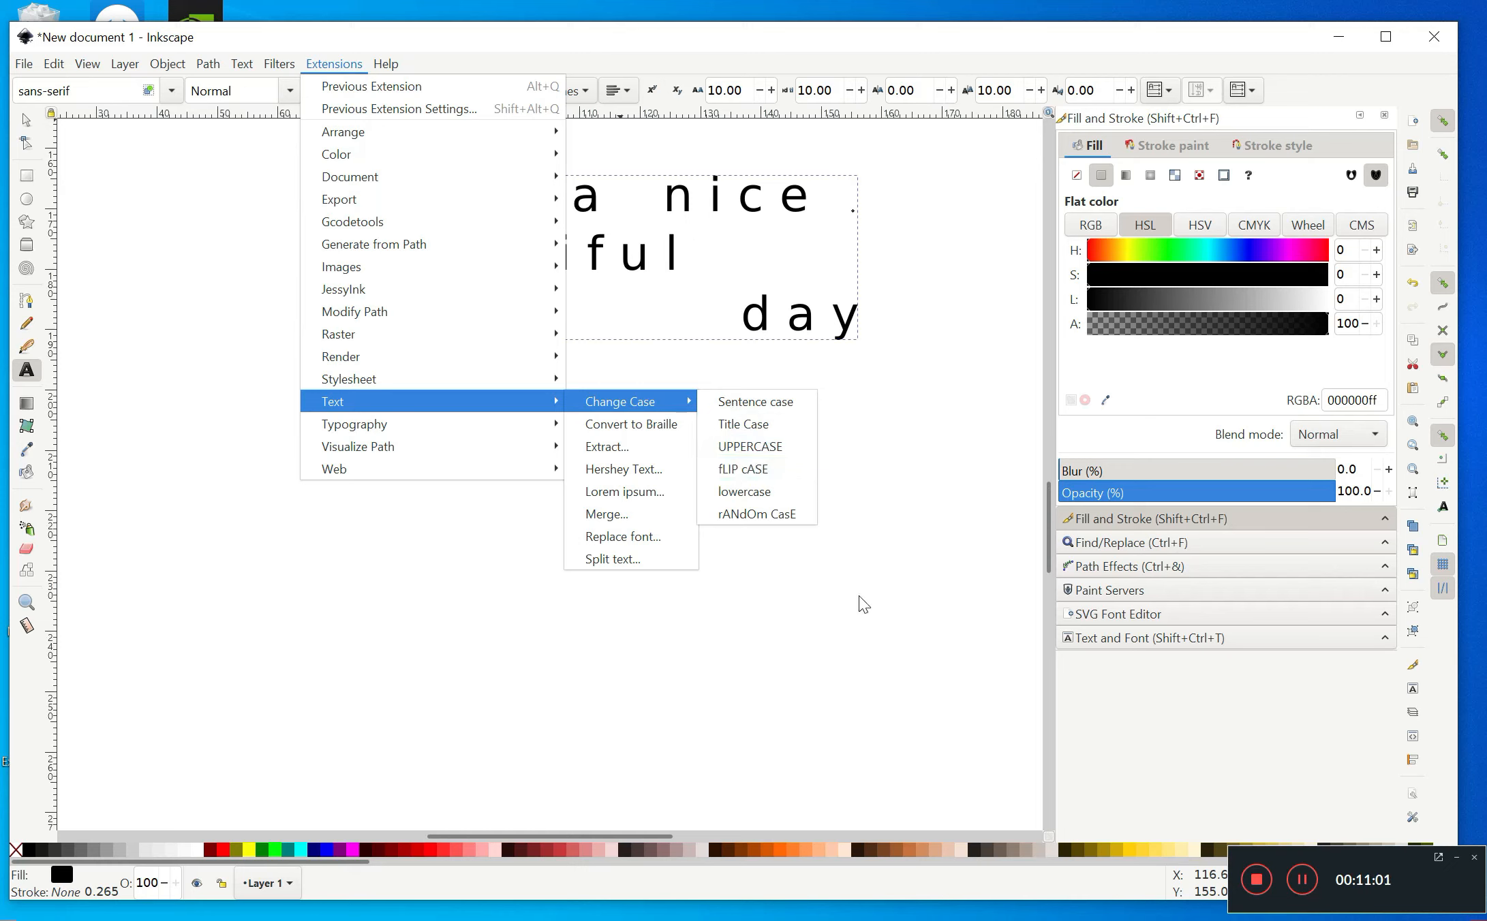
left_click(802, 632)
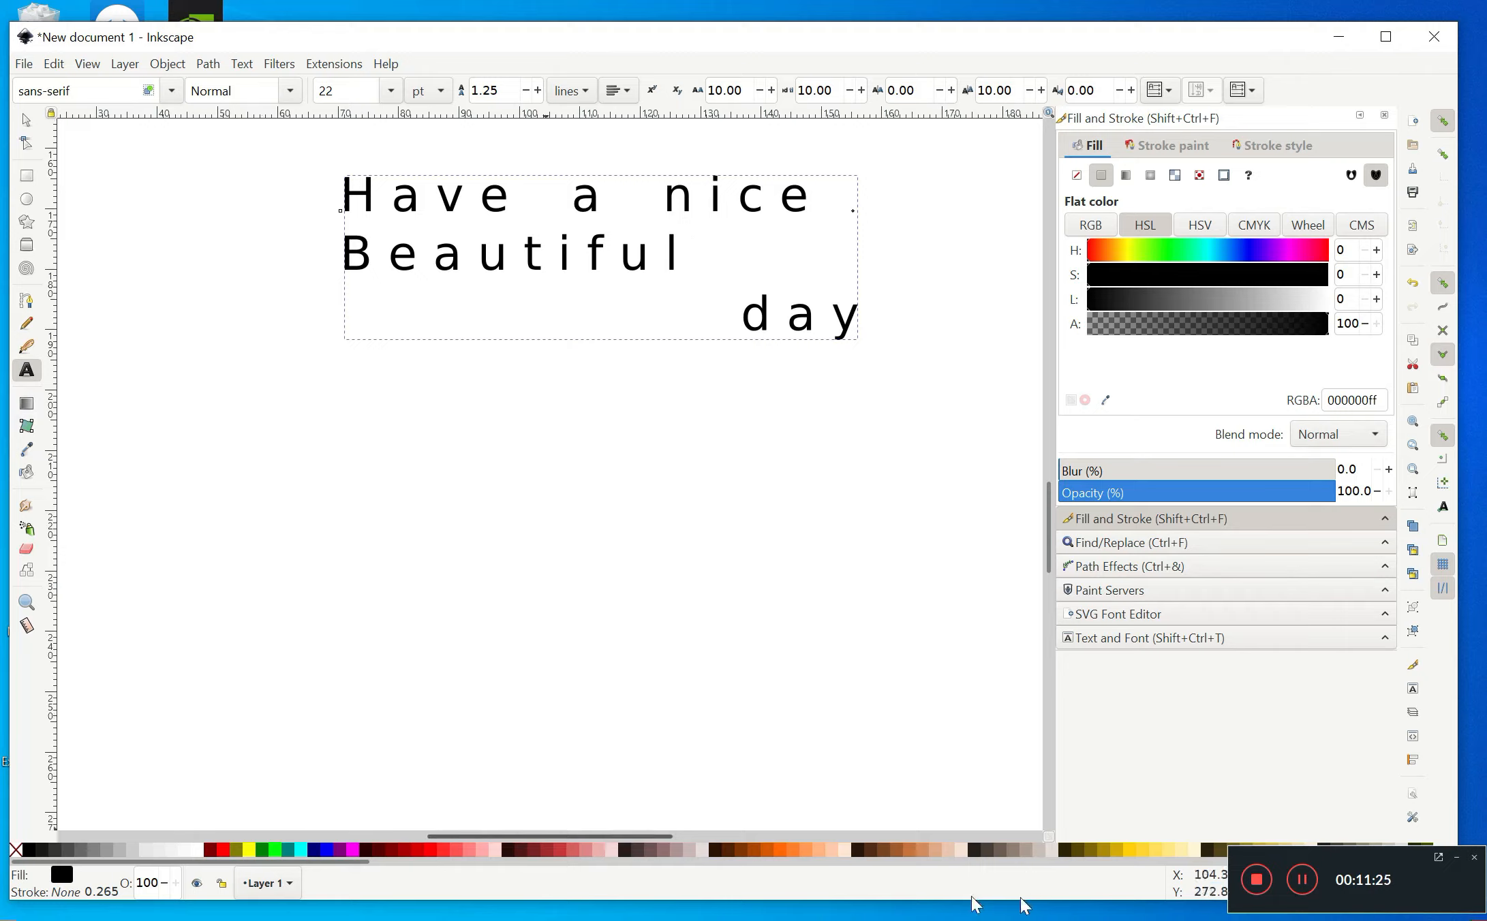
left_click(1255, 882)
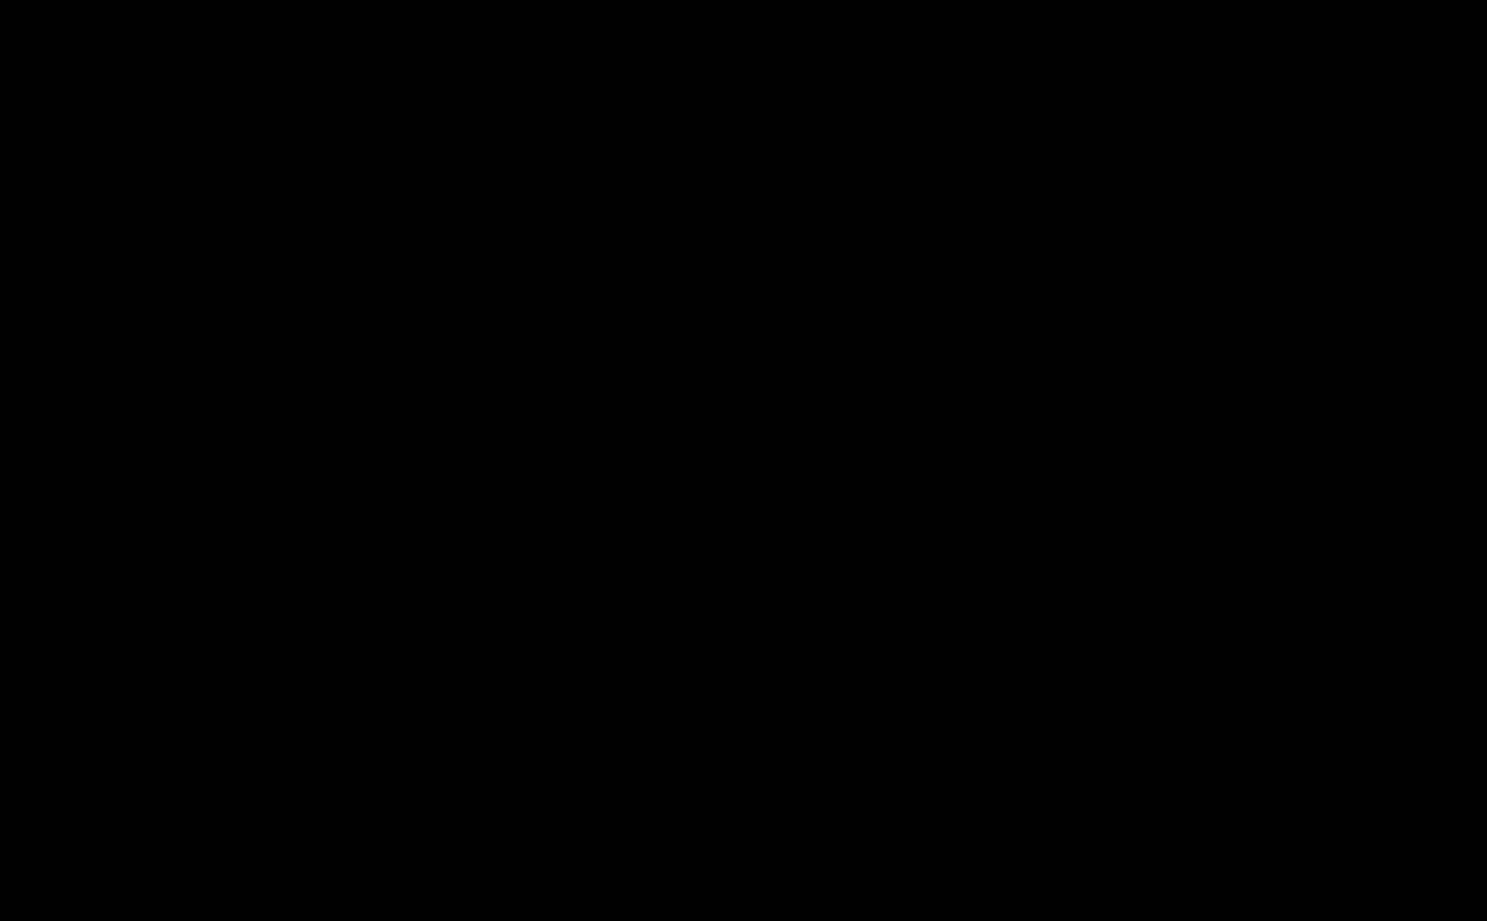